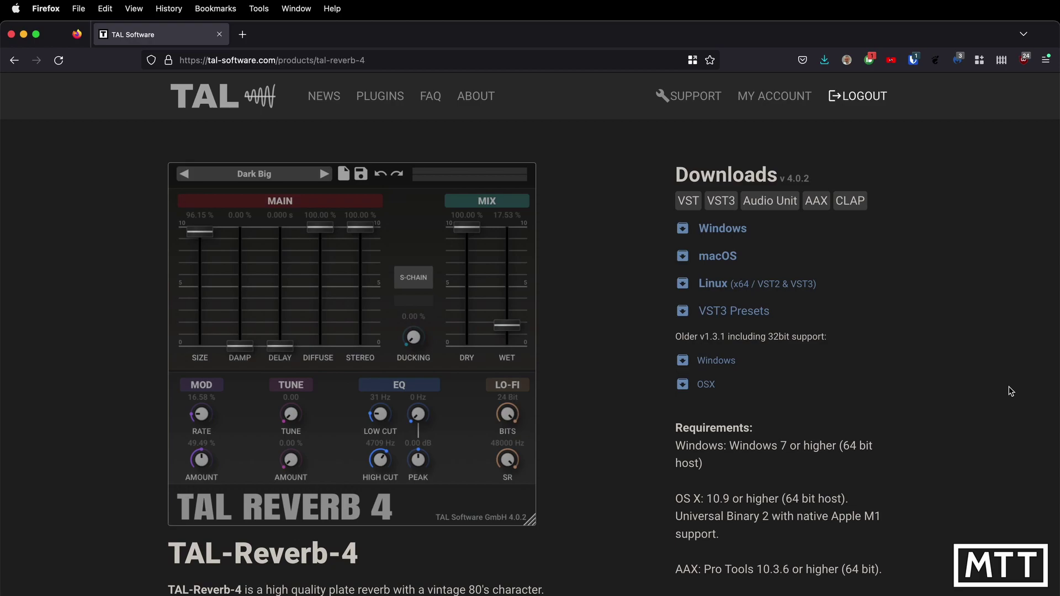
Step: Review the TAL-Reverb-4 product page, including its downloads, system requirements and feature list
scroll(1010, 392, "down", 3)
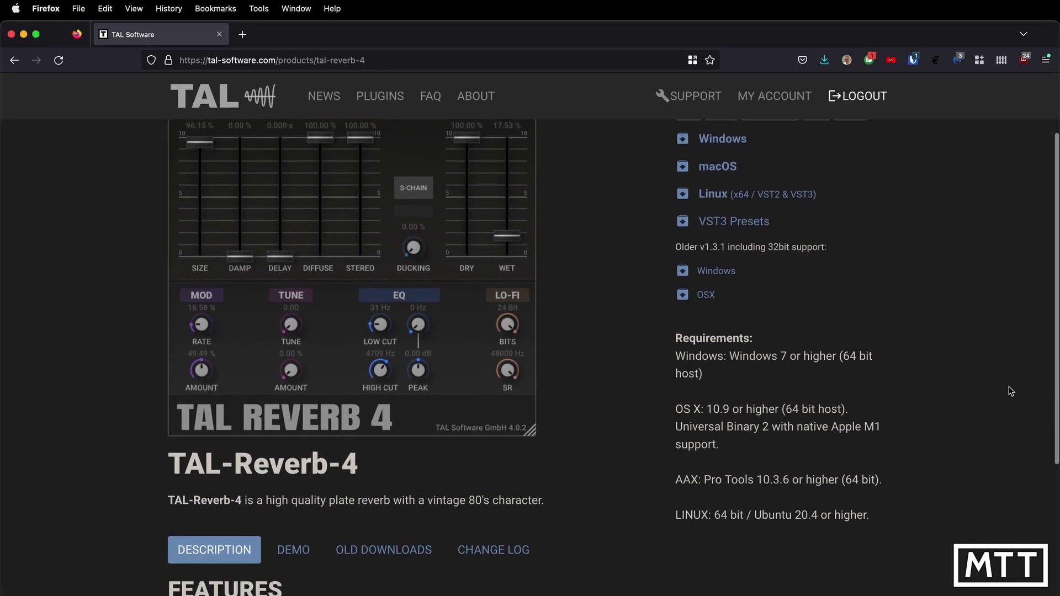
scroll(1010, 392, "down", 7)
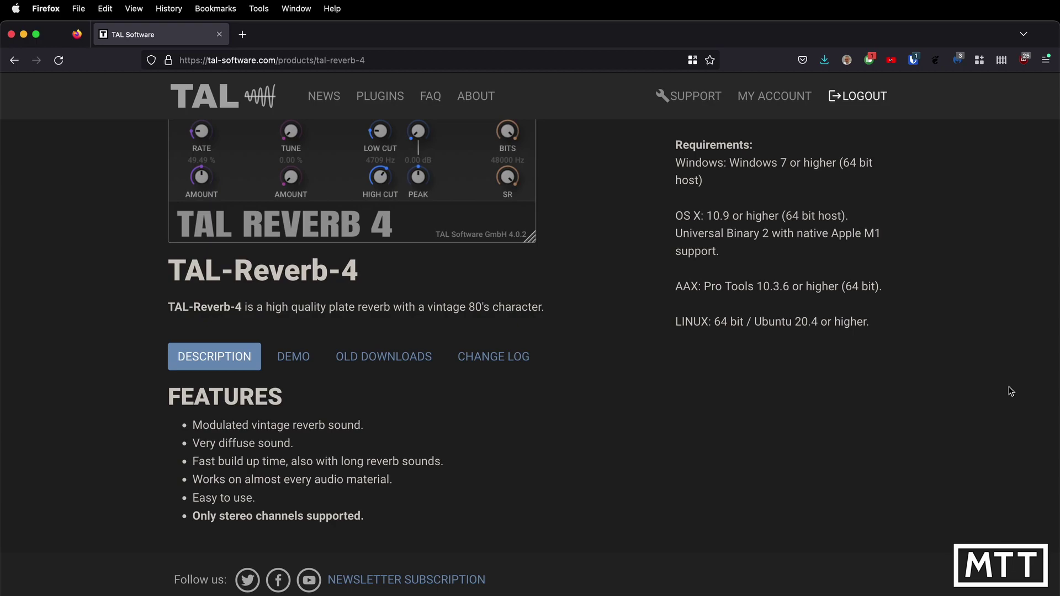
scroll(1011, 391, "up", 8)
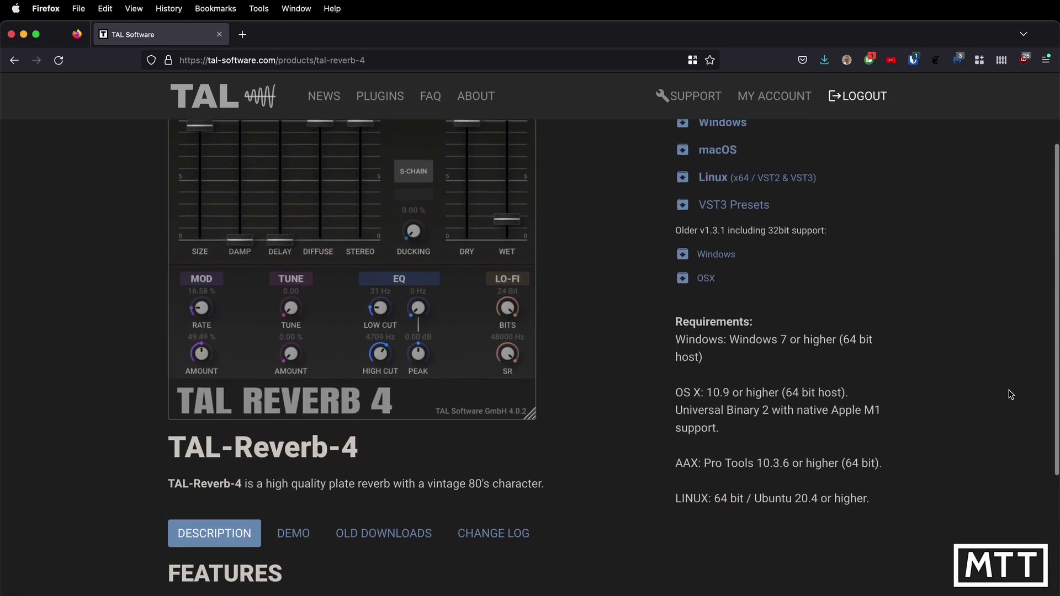
scroll(1010, 394, "up", 2)
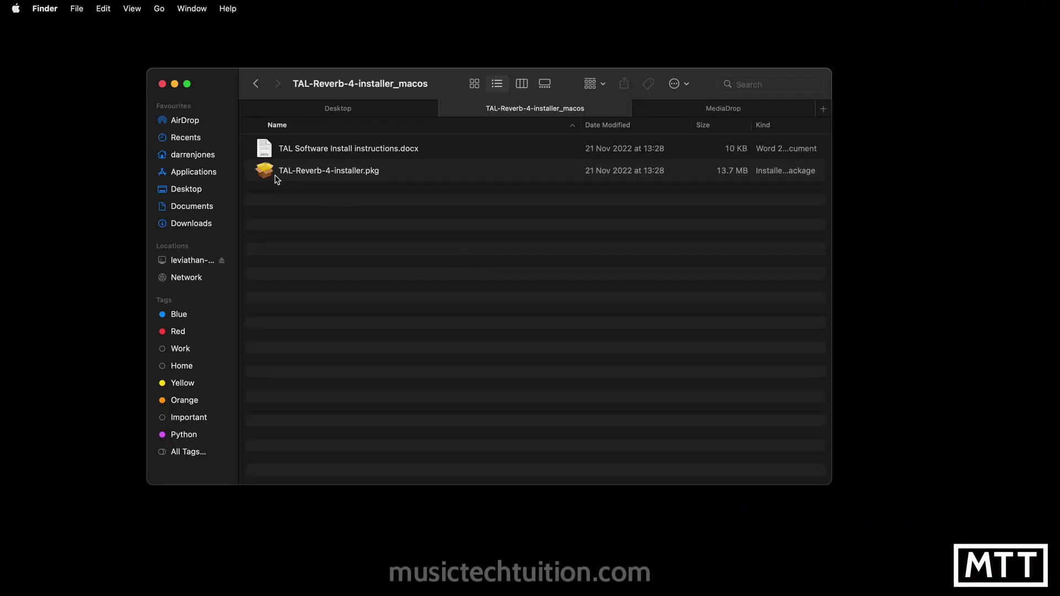
Step: Launch TAL-Reverb-4-installer.pkg from its Finder folder and agree to the software licence terms
left_click(269, 174)
double_click(269, 174)
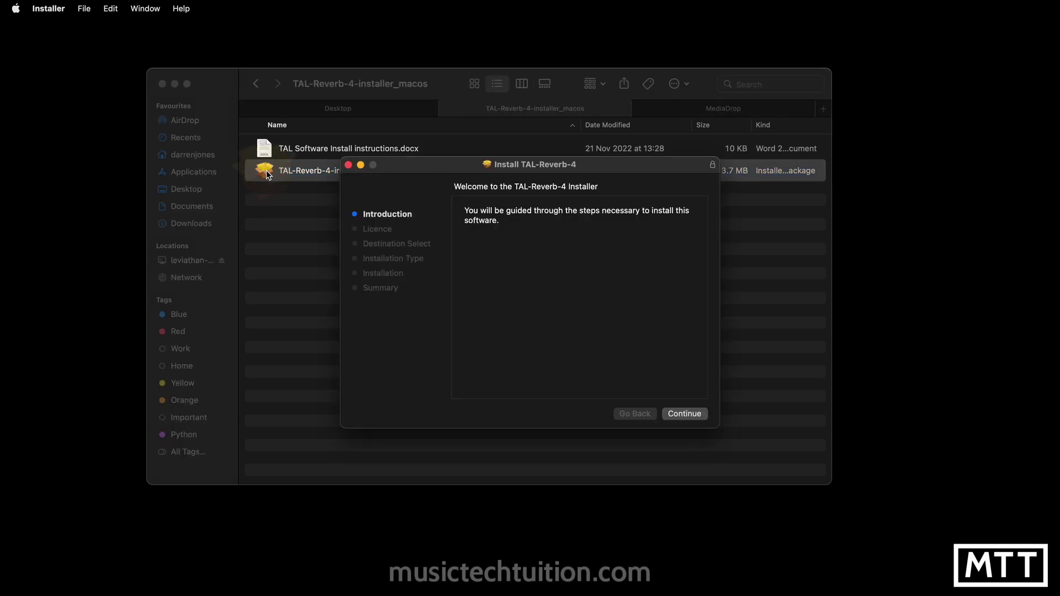
left_click(686, 414)
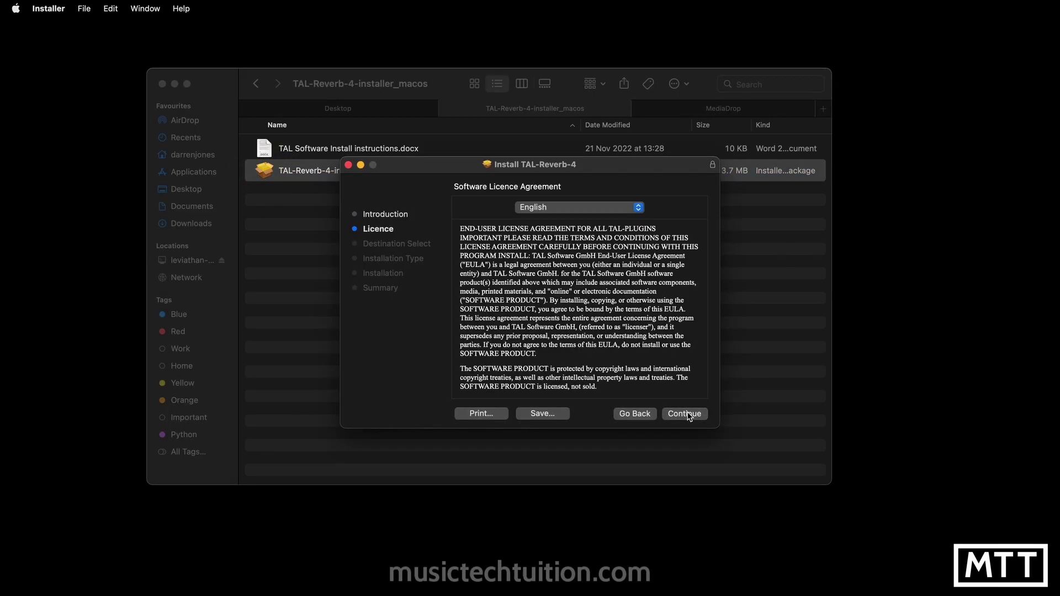
left_click(688, 416)
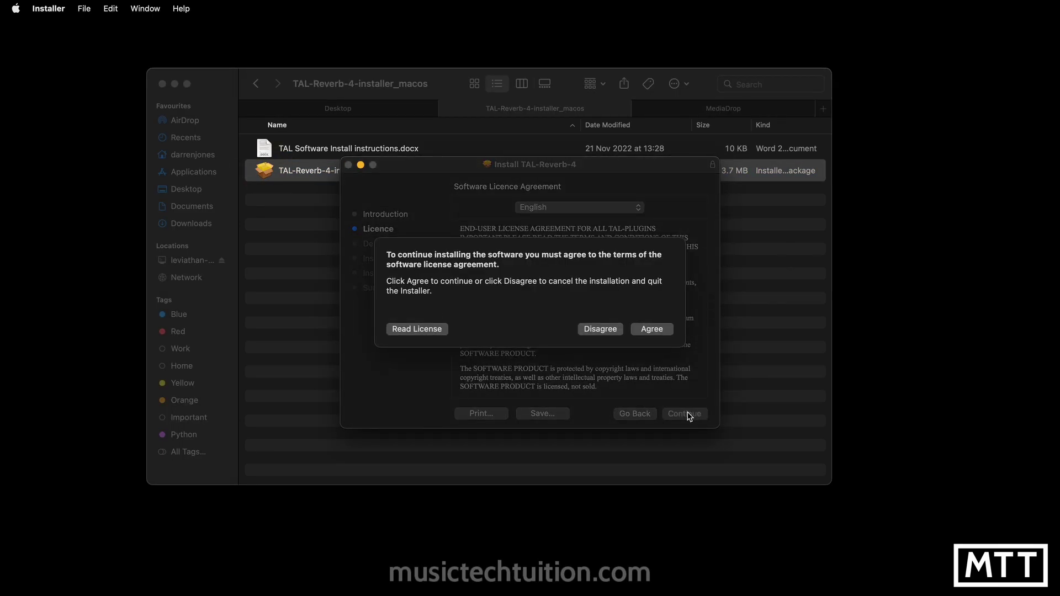
left_click(659, 329)
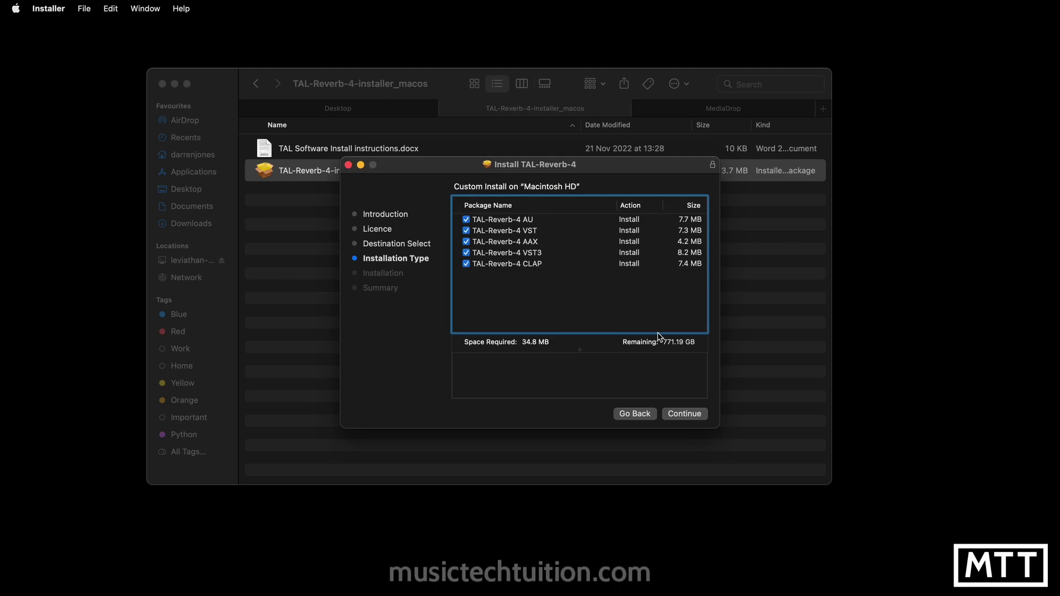
Step: Install the AU, VST, AAX, VST3 and CLAP packages, entering the account password to authorise the installation
left_click(683, 415)
left_click(683, 415)
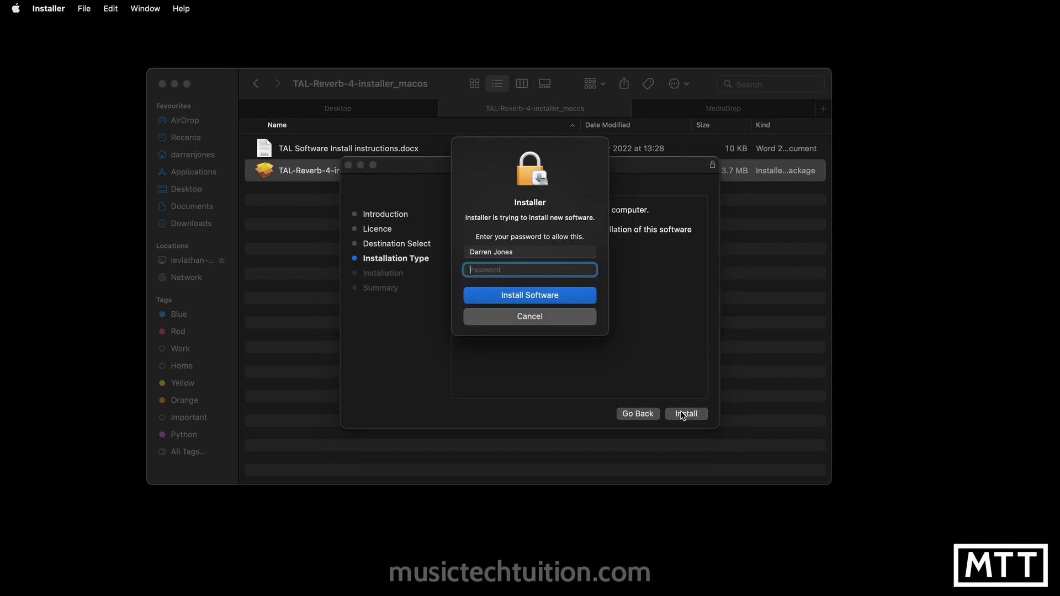
type("•••••••")
key("Return")
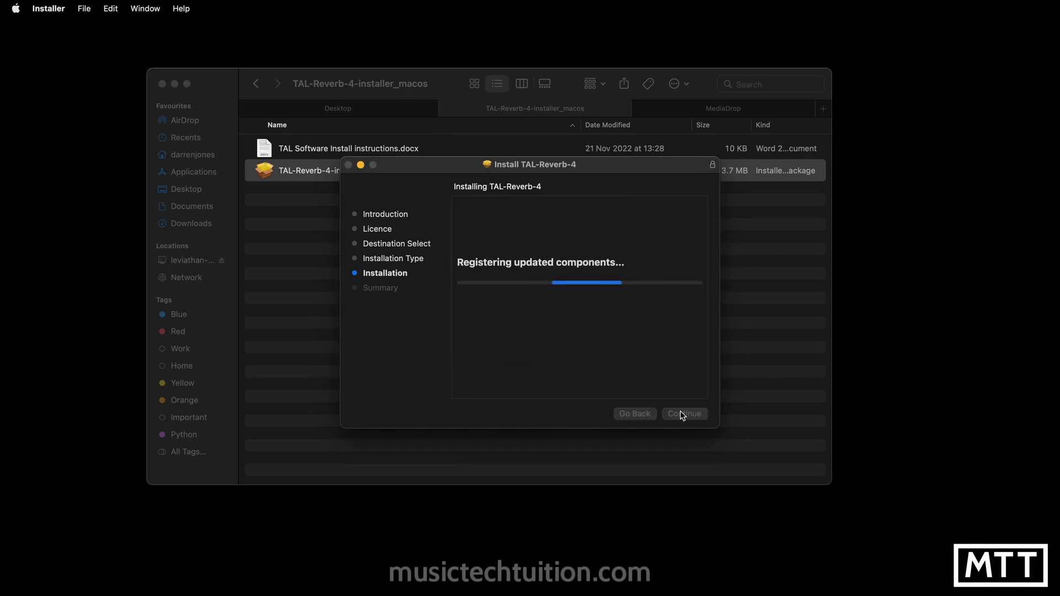
Step: Close the finished installer, allow it to access the Downloads folder, and keep the installer package
left_click(680, 413)
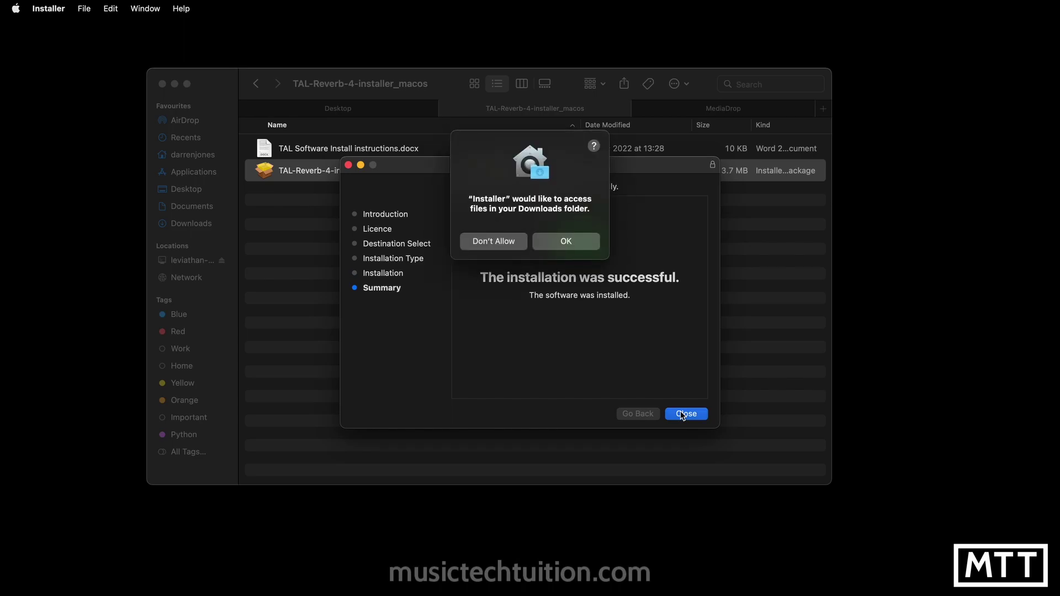
left_click(579, 246)
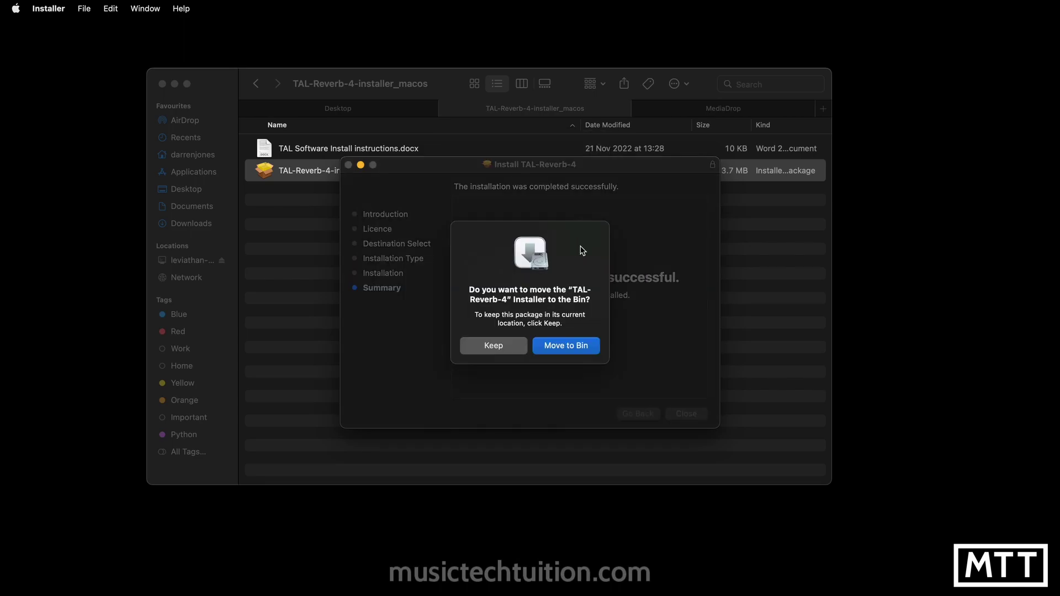
left_click(503, 346)
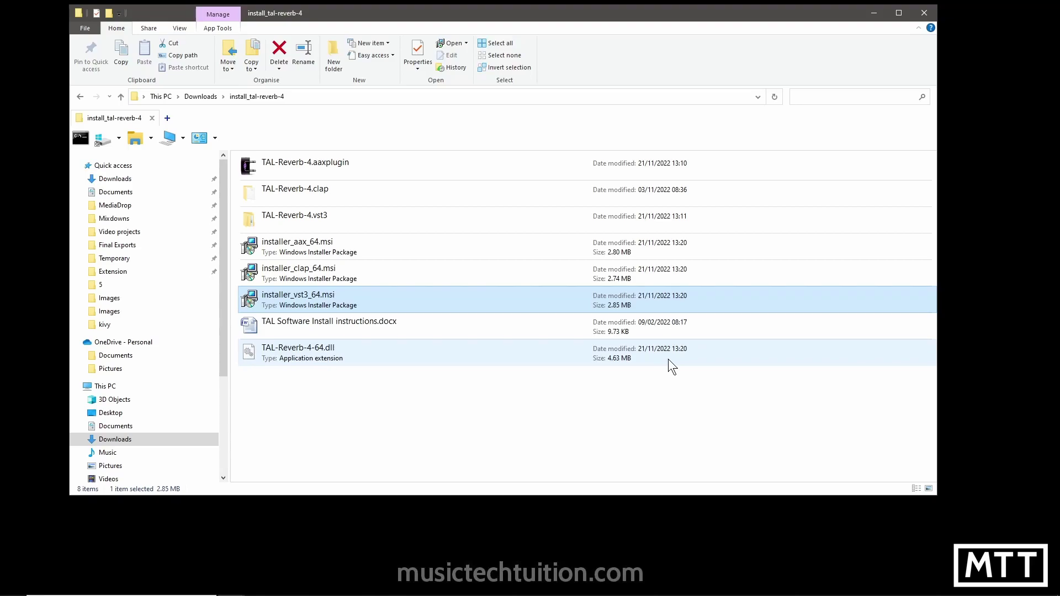
Step: In the Windows install_tal-reverb-4 folder, open TAL Software Install instructions.docx and read the Windows and OSX installation notes
left_click(651, 395)
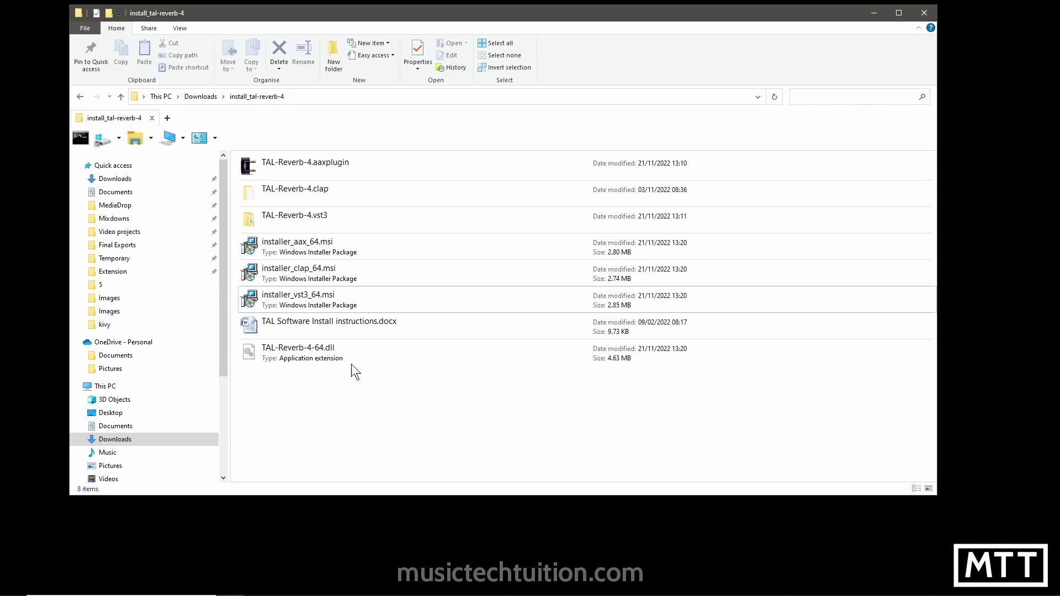
double_click(363, 323)
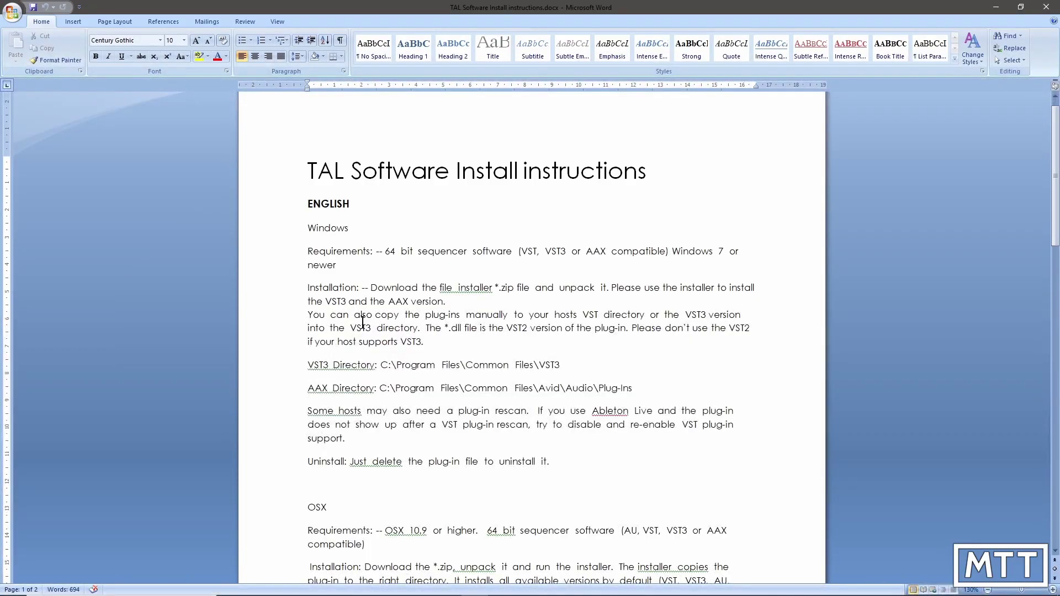
scroll(363, 322, "down", 3)
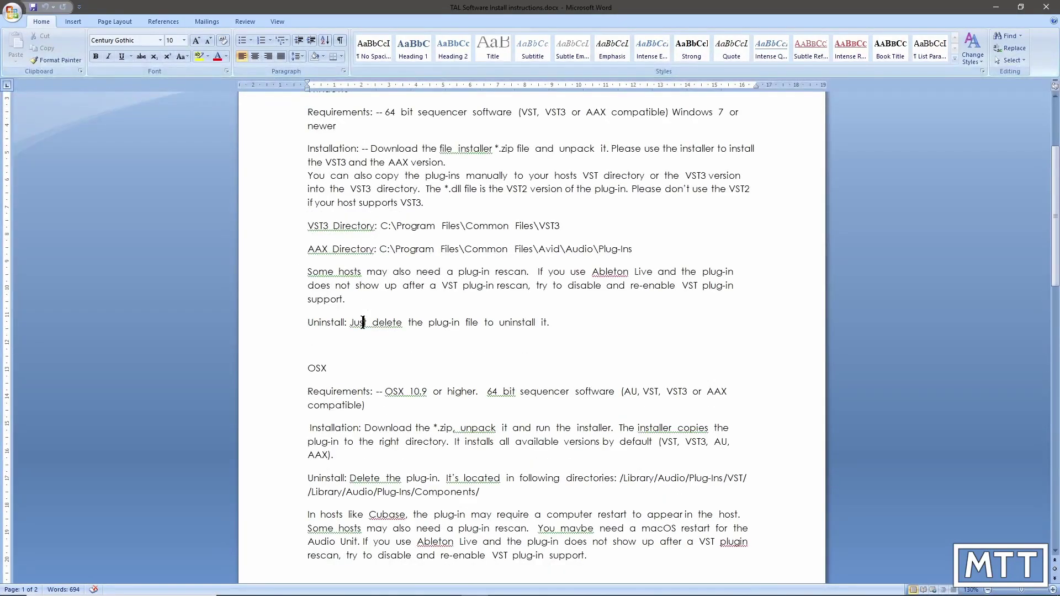
scroll(362, 323, "up", 5)
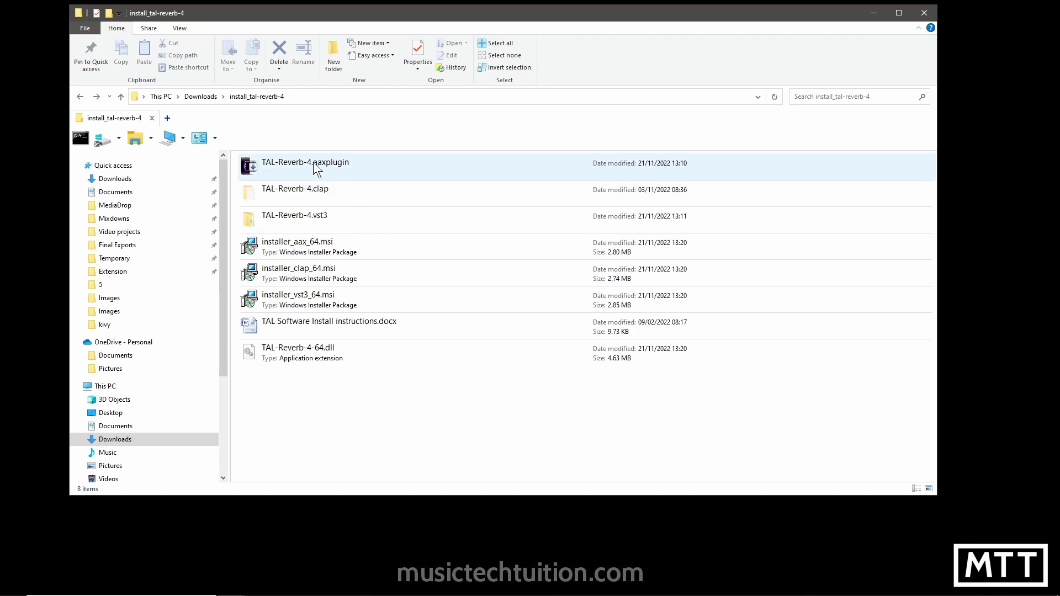
Step: Open the TAL-Reverb-4.vst3 folder and its Contents subfolder to inspect the plug-in files
double_click(288, 214)
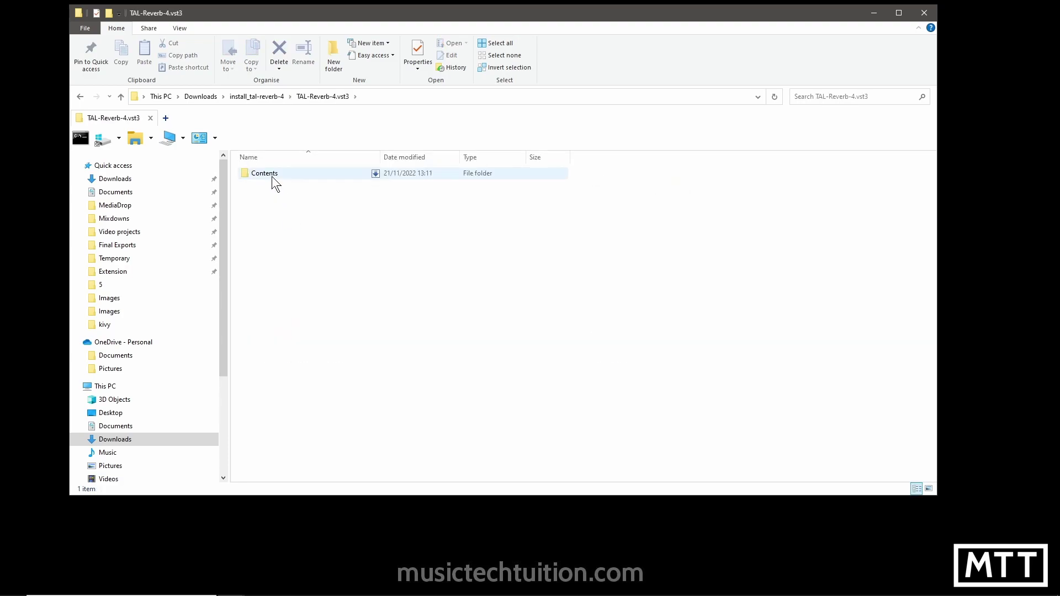
double_click(272, 177)
double_click(271, 176)
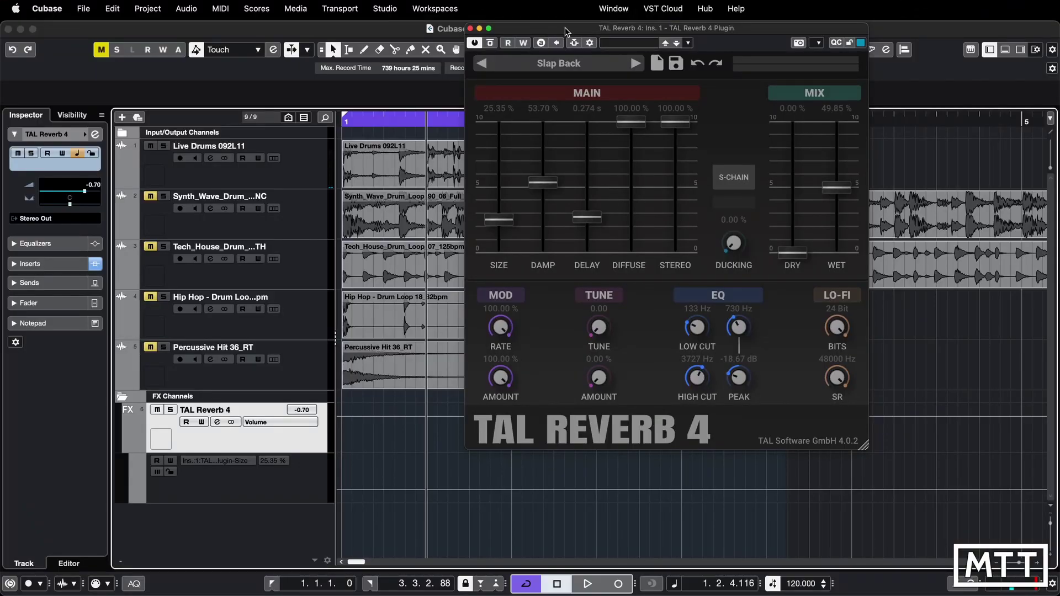
Step: In Cubase, try a larger TAL Reverb 4 plug-in window, shrink it to a medium size, and move it clear of the project title
left_click_drag(865, 445, 1011, 593)
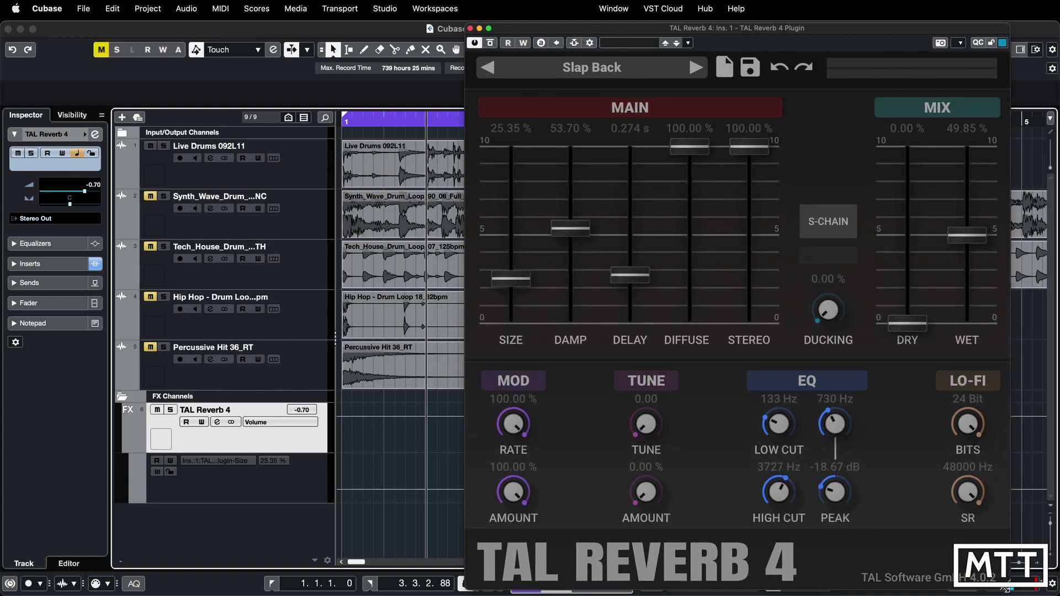
left_click_drag(1008, 590, 916, 481)
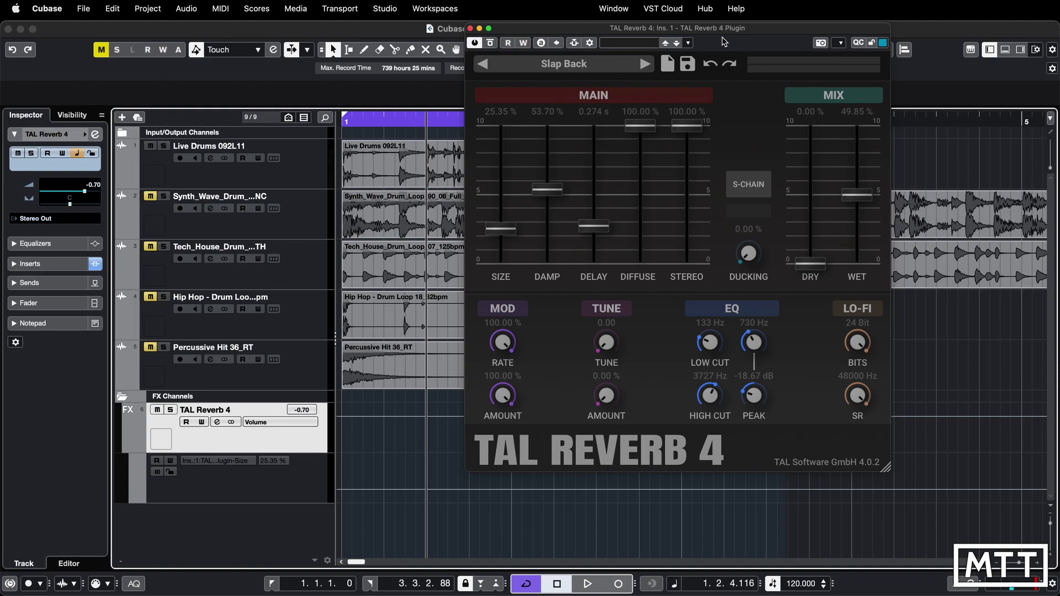
left_click_drag(709, 29, 753, 84)
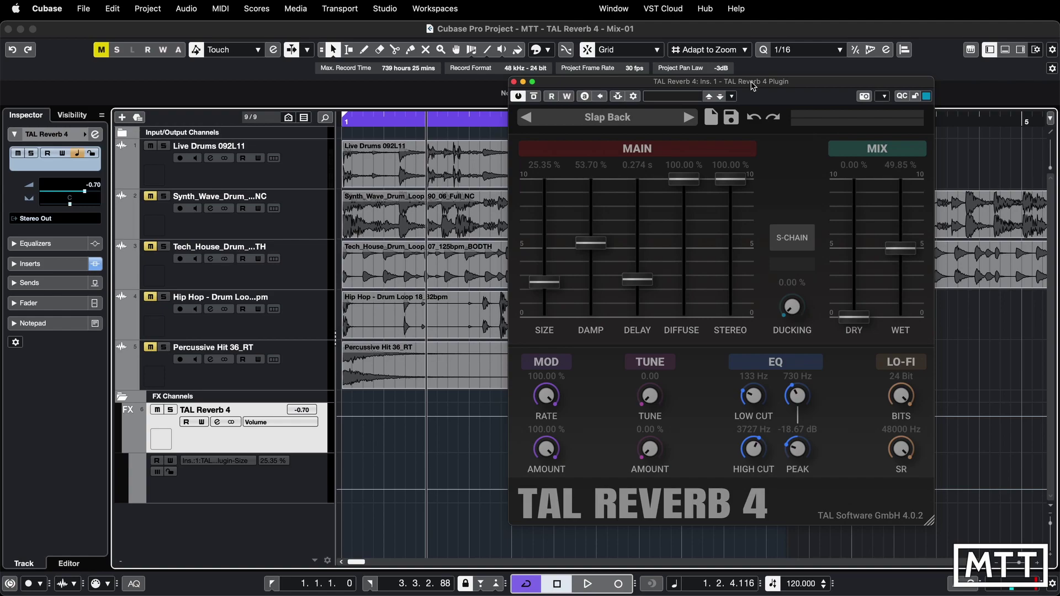
Step: Audition the Live Drums loop through the Slap Back preset, stop playback, and load the Short preset from the TAL Short category
key("space")
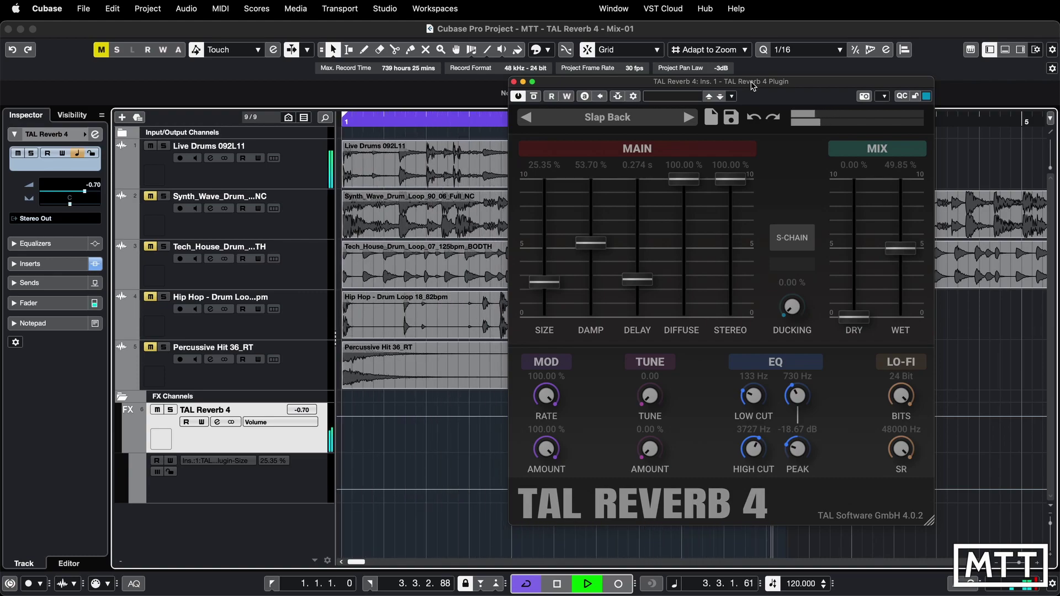
key("space")
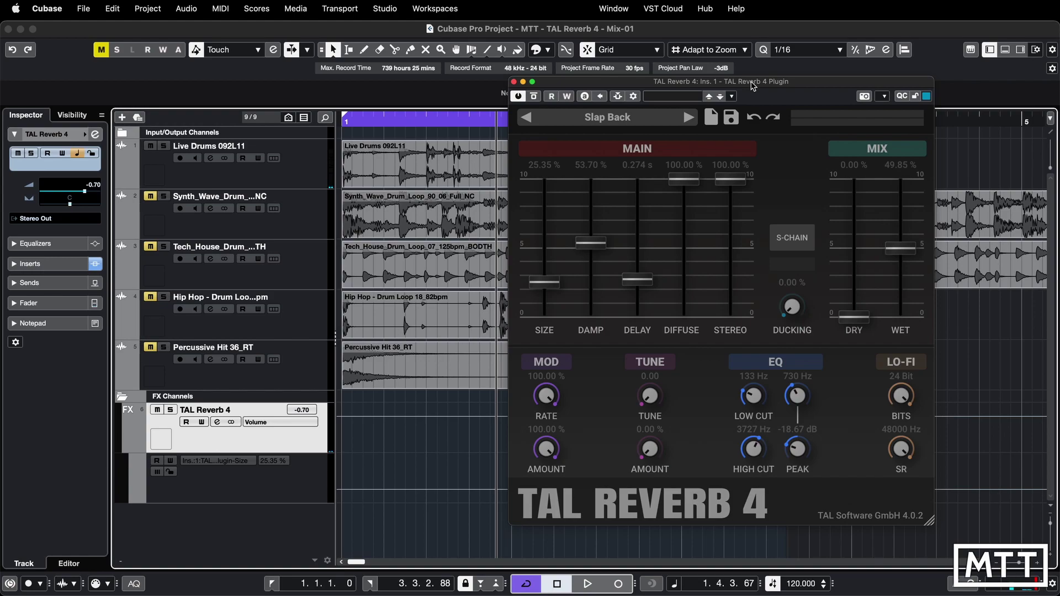
left_click(618, 118)
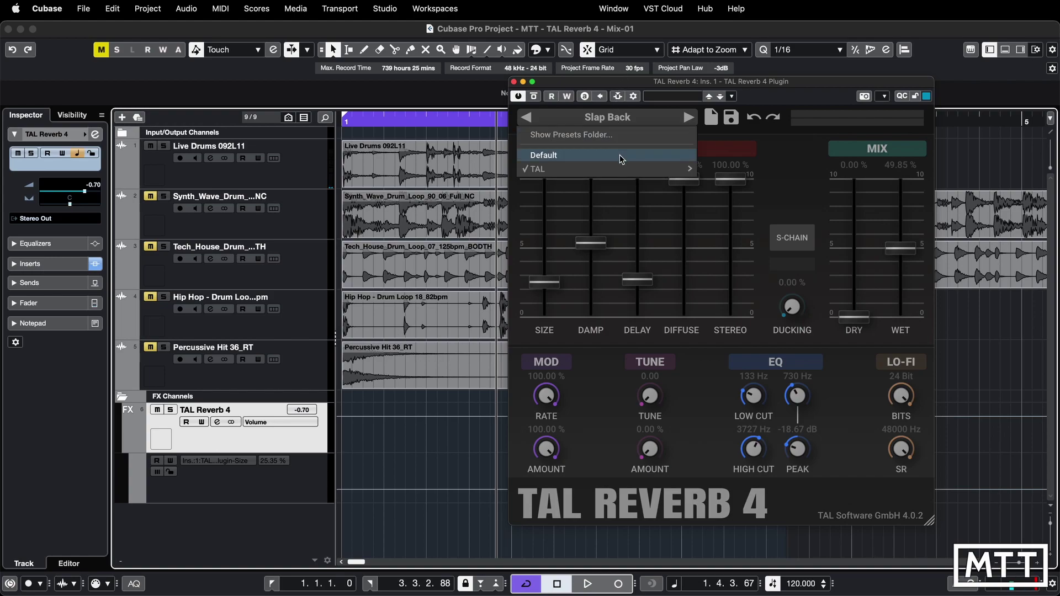
mouse_move(635, 172)
mouse_move(722, 172)
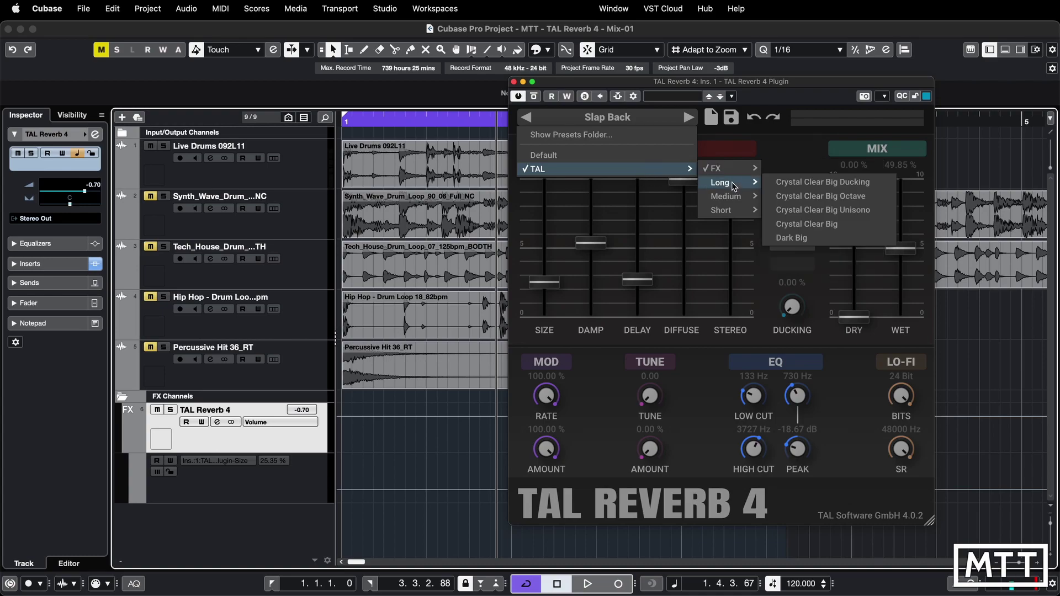
mouse_move(734, 212)
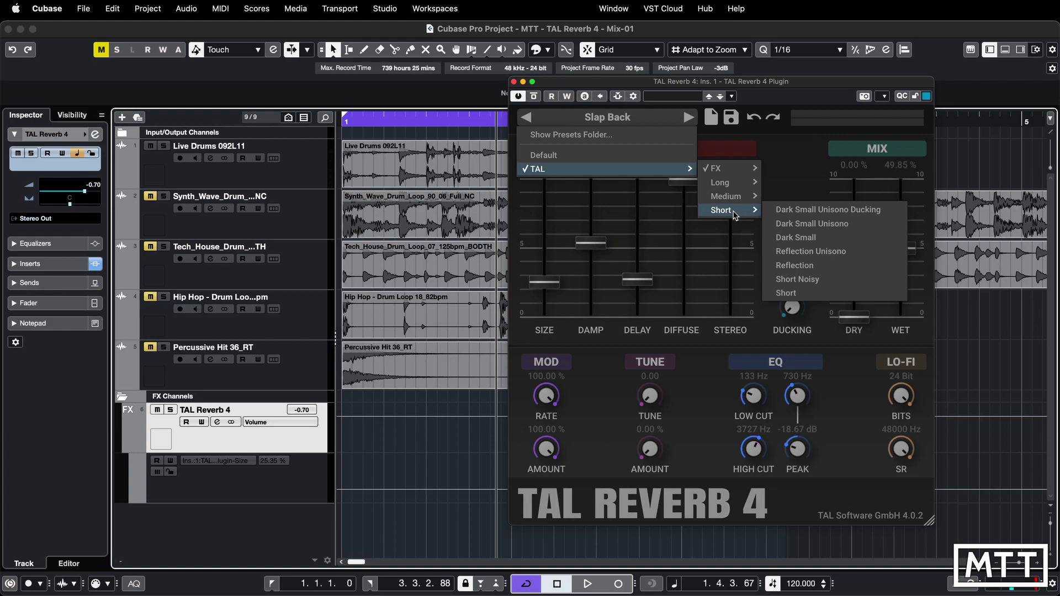
left_click(792, 293)
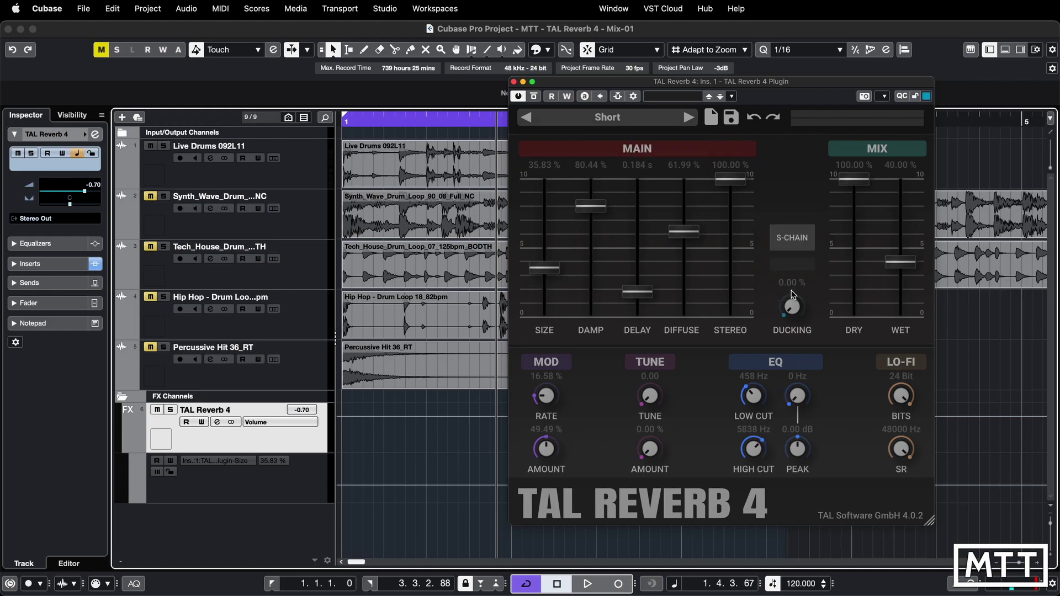
Step: Set the reverb's dry level to 0% and wet level to 100%, and reduce wet to about 55% while auditioning the drums
left_click_drag(849, 188, 866, 373)
left_click_drag(901, 263, 908, 142)
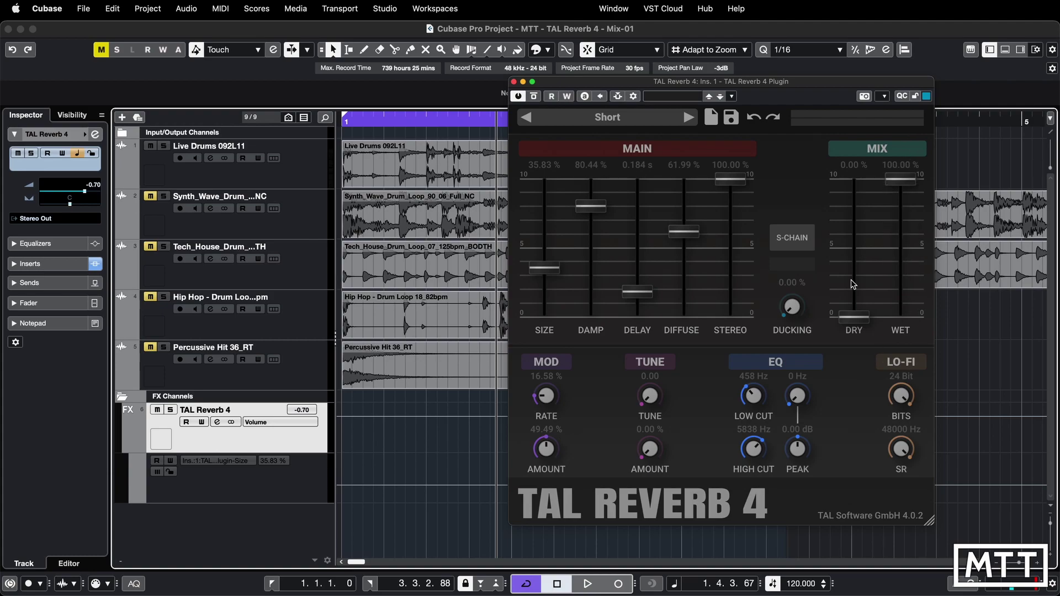
key("space")
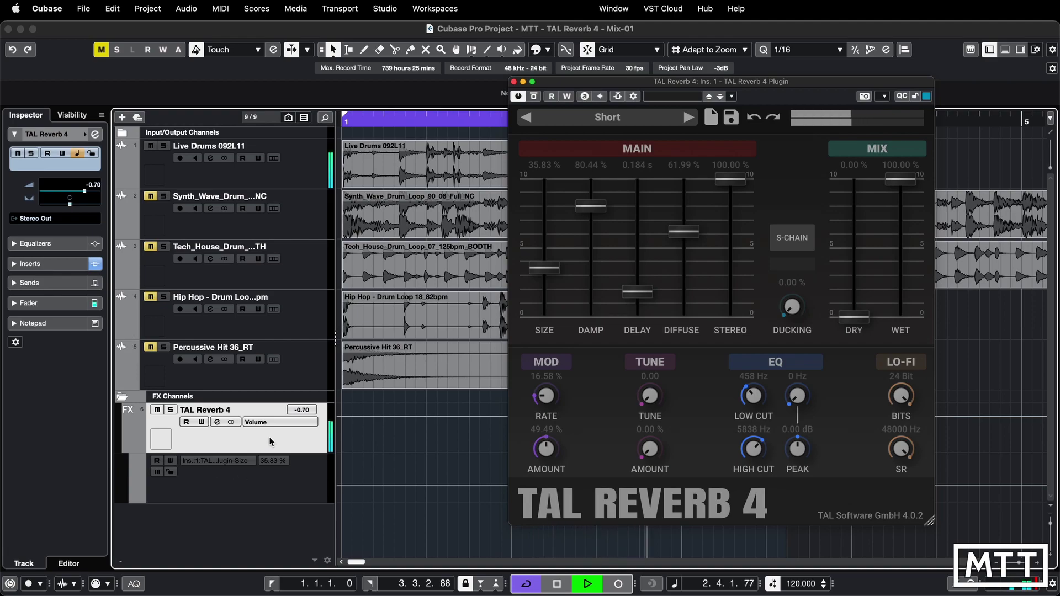
left_click_drag(905, 182, 906, 253)
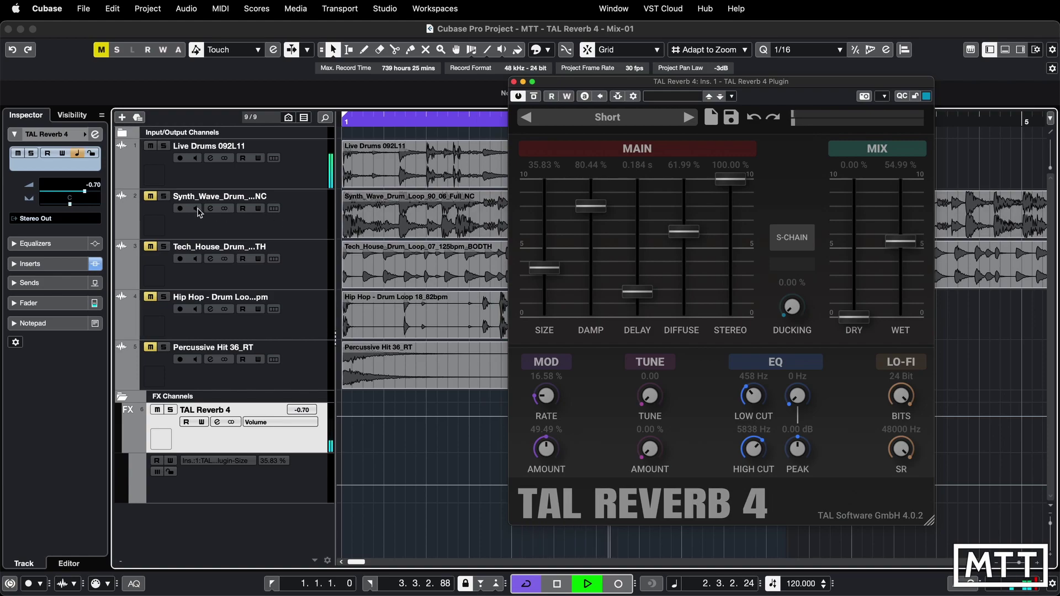
key("space")
Step: Solo the Synth_Wave_Drum track, set the loop locators to its clip, and start playback
left_click(163, 198)
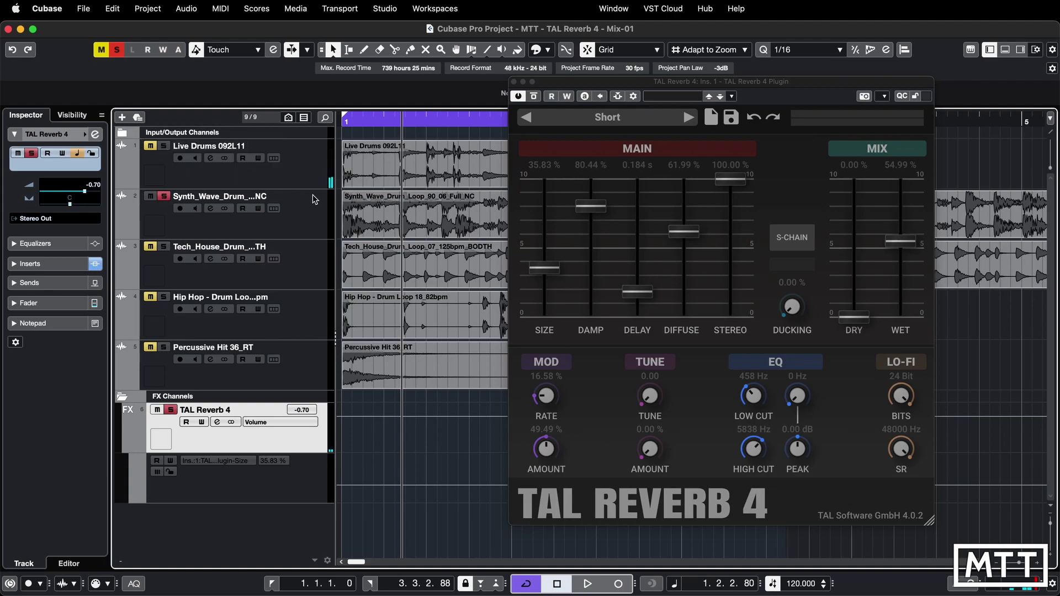
left_click(369, 220)
key("p")
key("space")
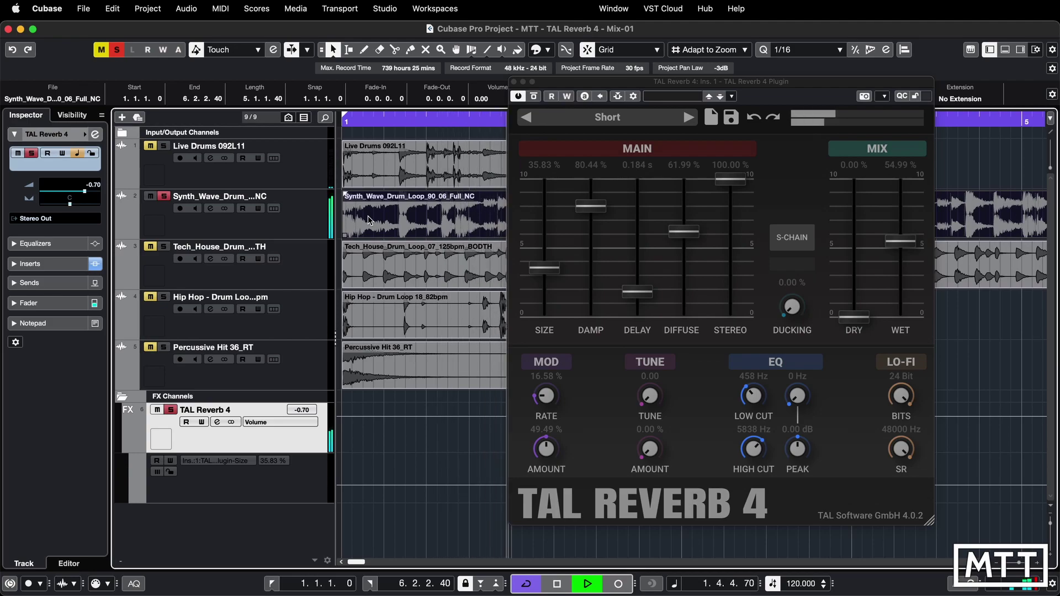
Step: Bypass the TAL Reverb 4 plug-in and re-enable it during playback to compare the sound without and with reverb
left_click(534, 98)
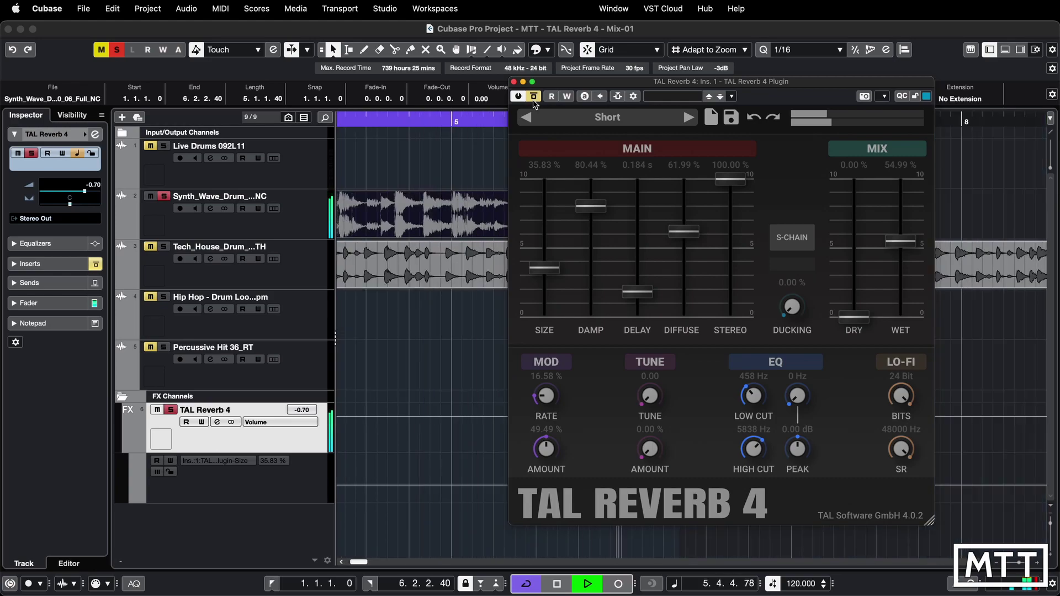
left_click(533, 97)
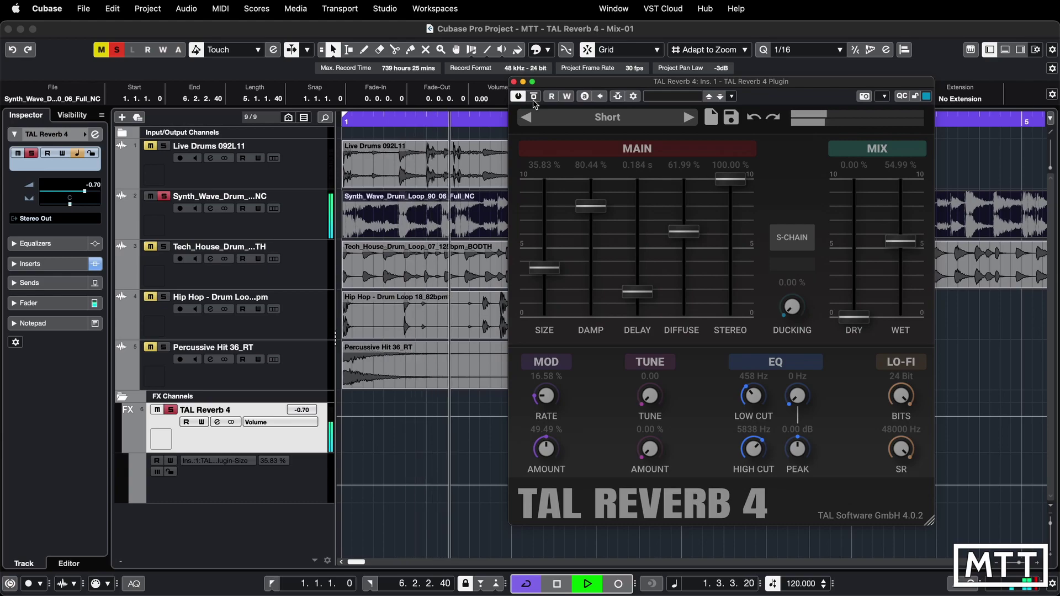
Step: Lower the reverb's wet level to about 36% while auditioning the Synth_Wave_Drum loop, and stop playback
left_click_drag(911, 249, 905, 276)
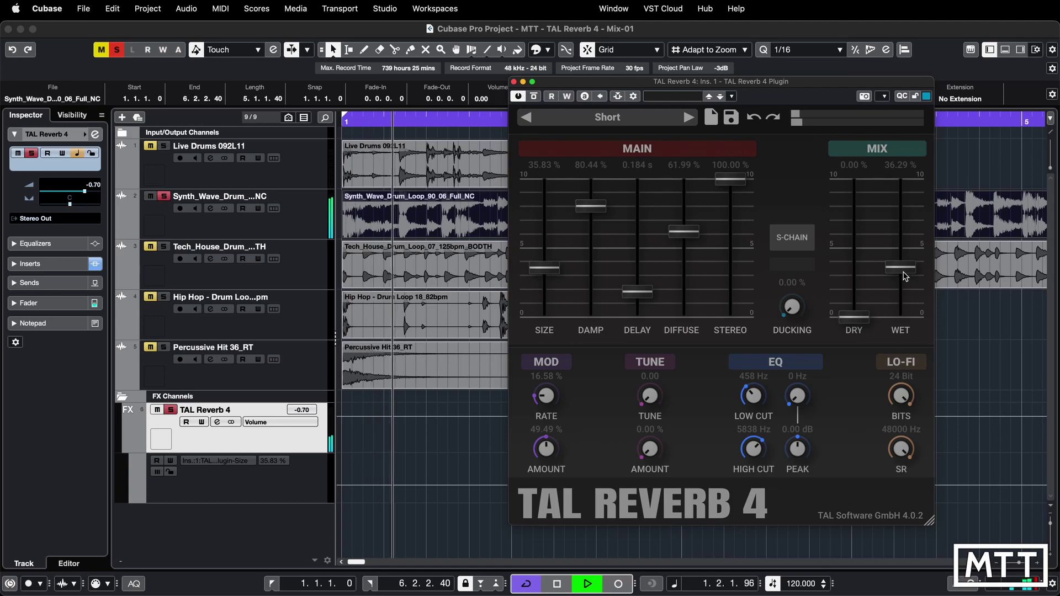
key("space")
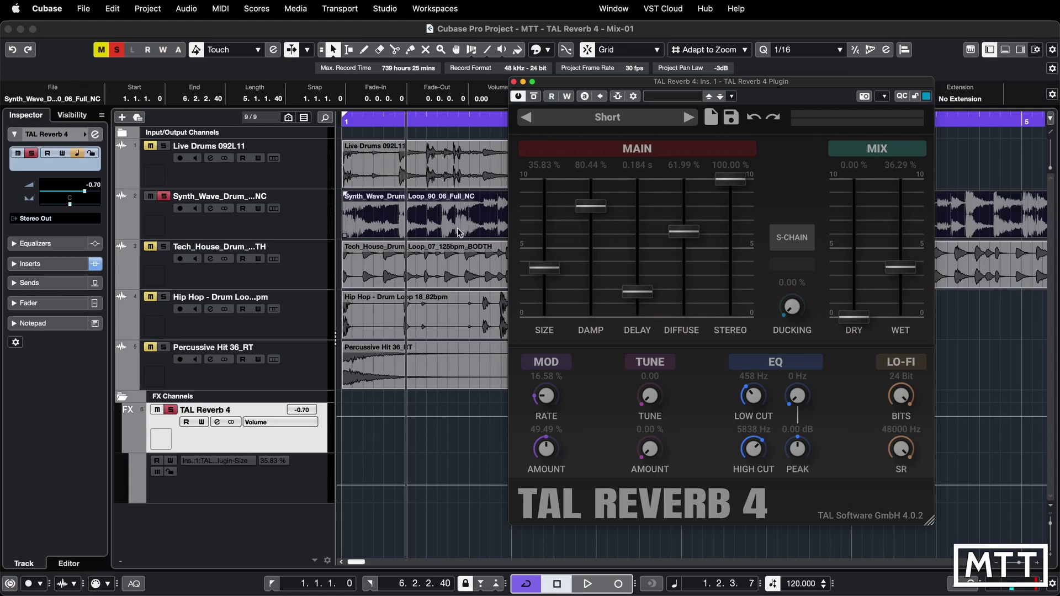
Step: Switch the solo from the Synth_Wave_Drum track to Tech_House_Drum, set the loop locators to its clip, and start playback
left_click(167, 249)
left_click(164, 199)
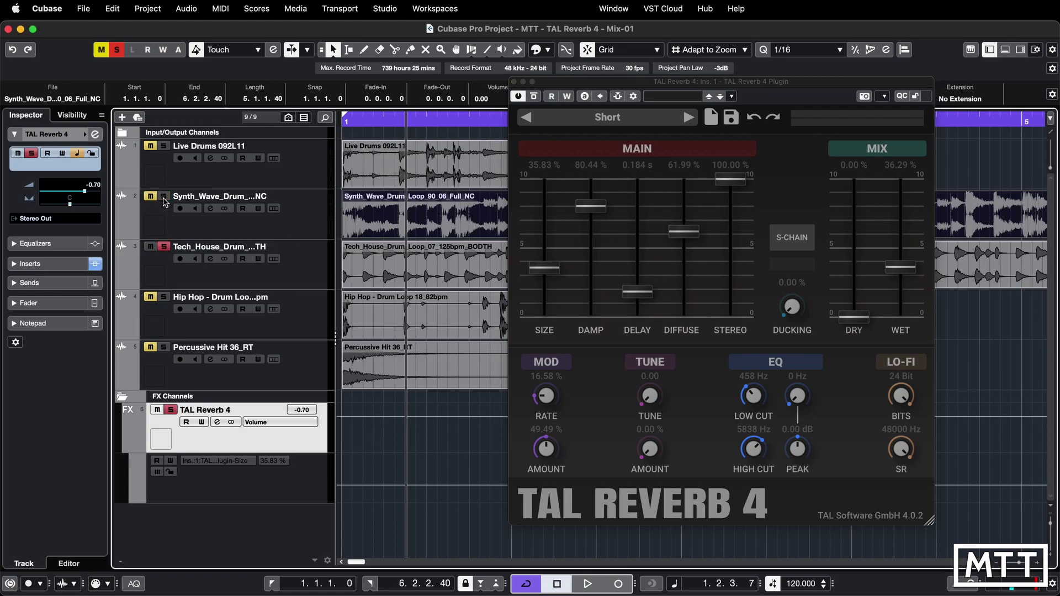
left_click(443, 274)
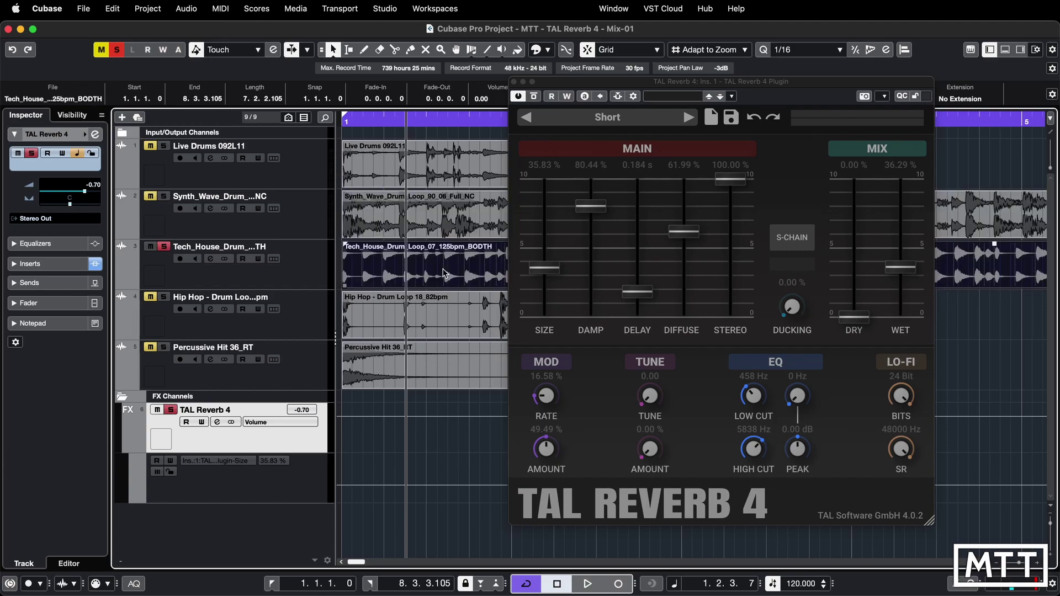
key("space")
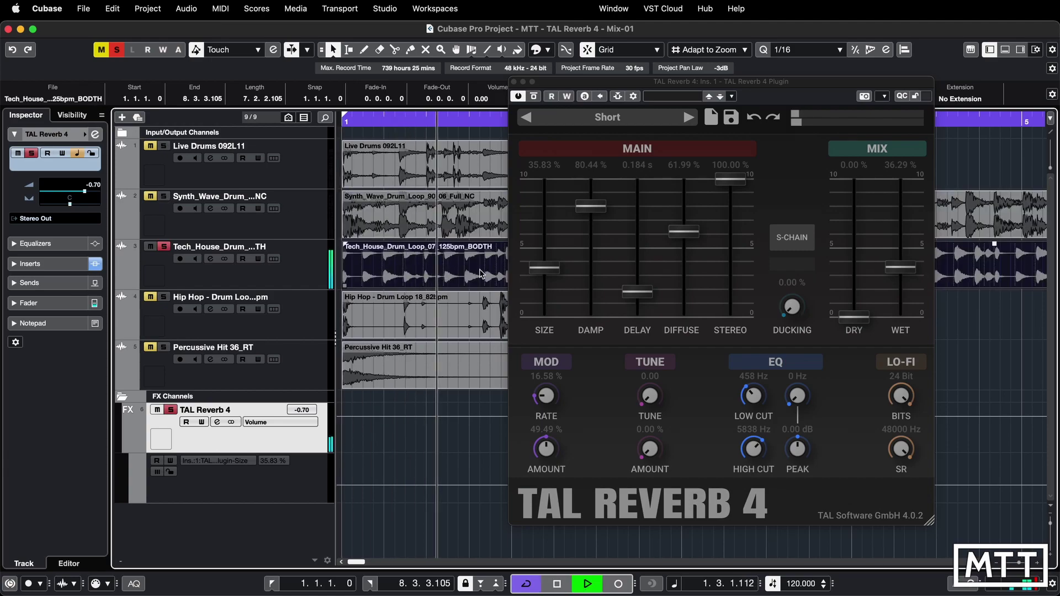
Step: Bypass and re-enable the reverb on the Tech_House_Drum loop to compare, and lower the wet level to 23%
left_click(534, 97)
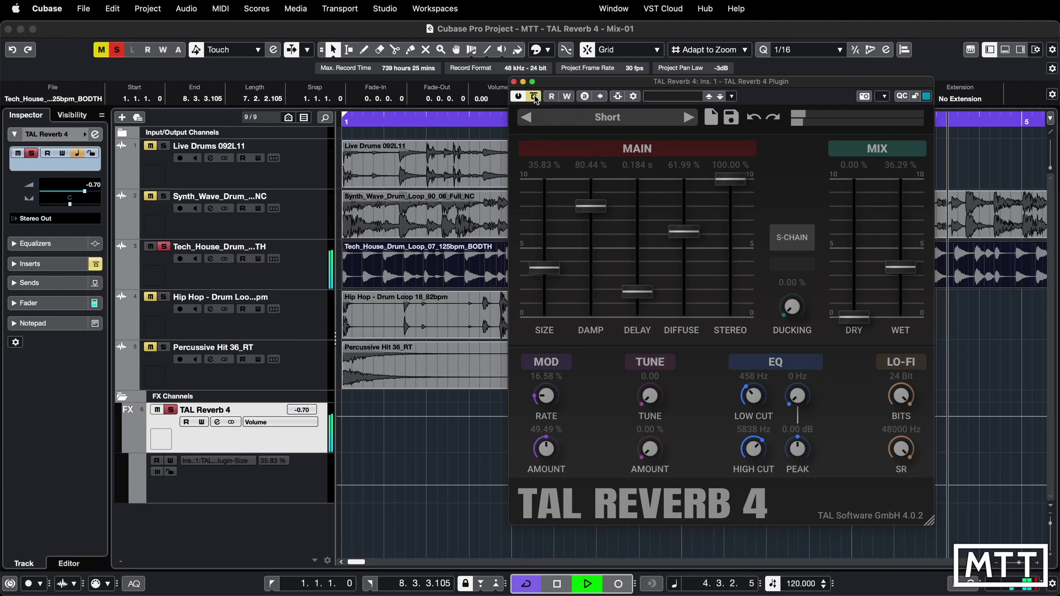
left_click(534, 97)
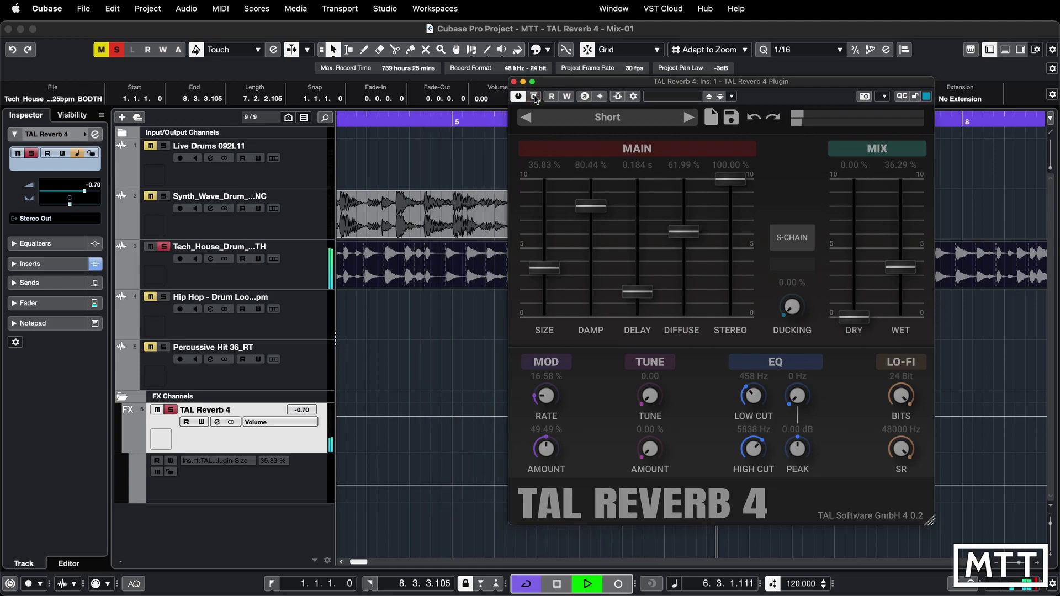
left_click_drag(904, 270, 906, 297)
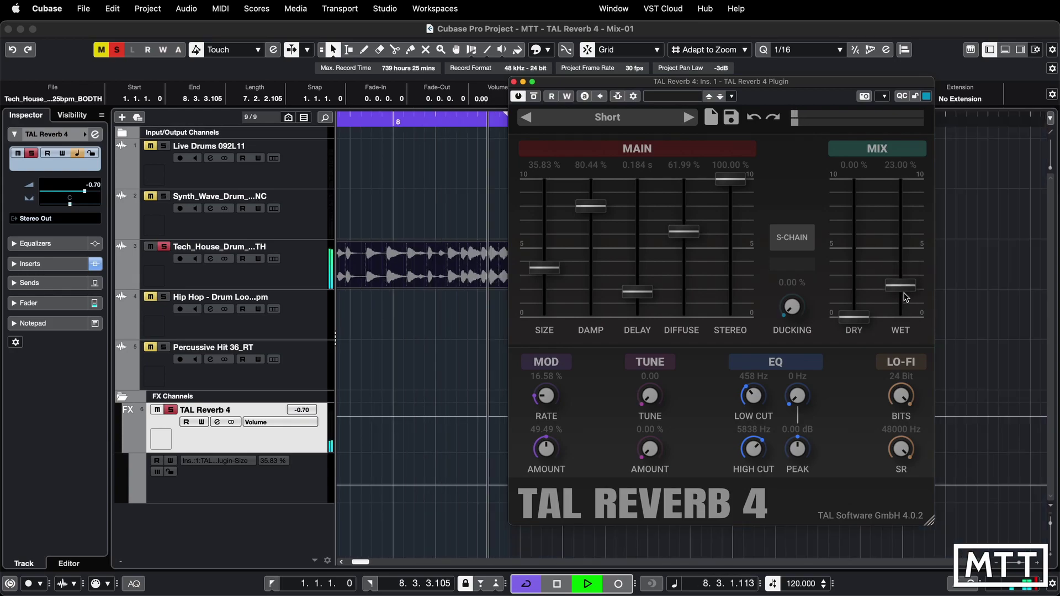
Step: Repeatedly toggle the reverb's bypass to compare the dry and processed Tech_House_Drum loop, leave the effect enabled, and stop playback
left_click(534, 96)
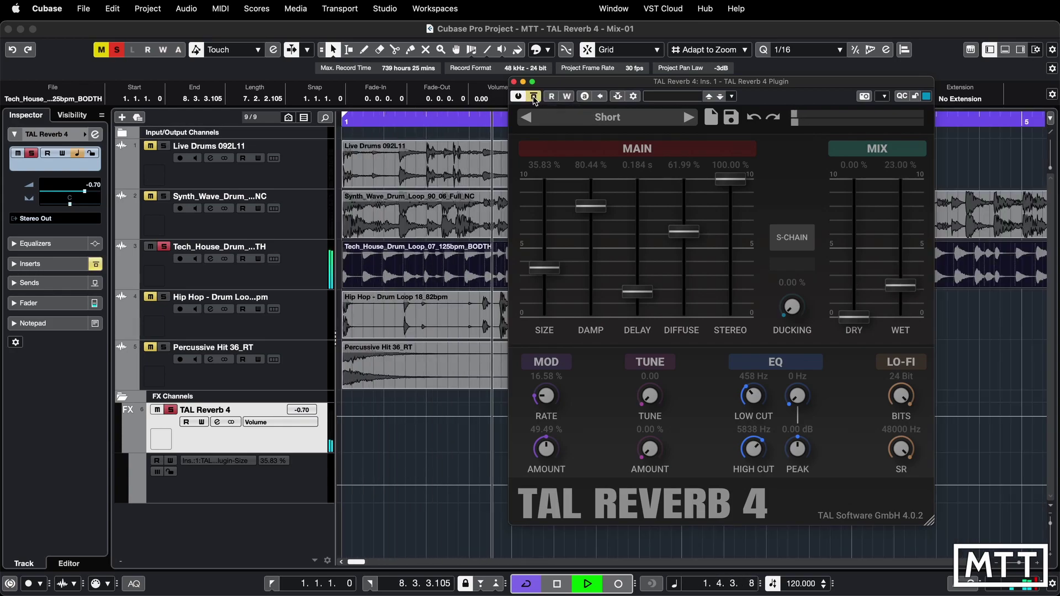
left_click(533, 96)
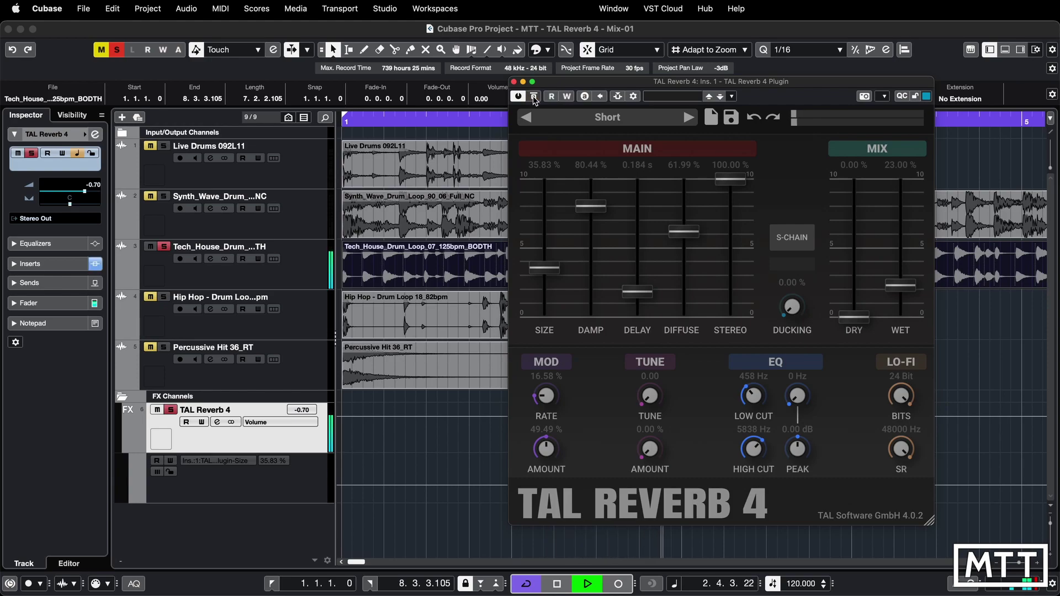
left_click(534, 97)
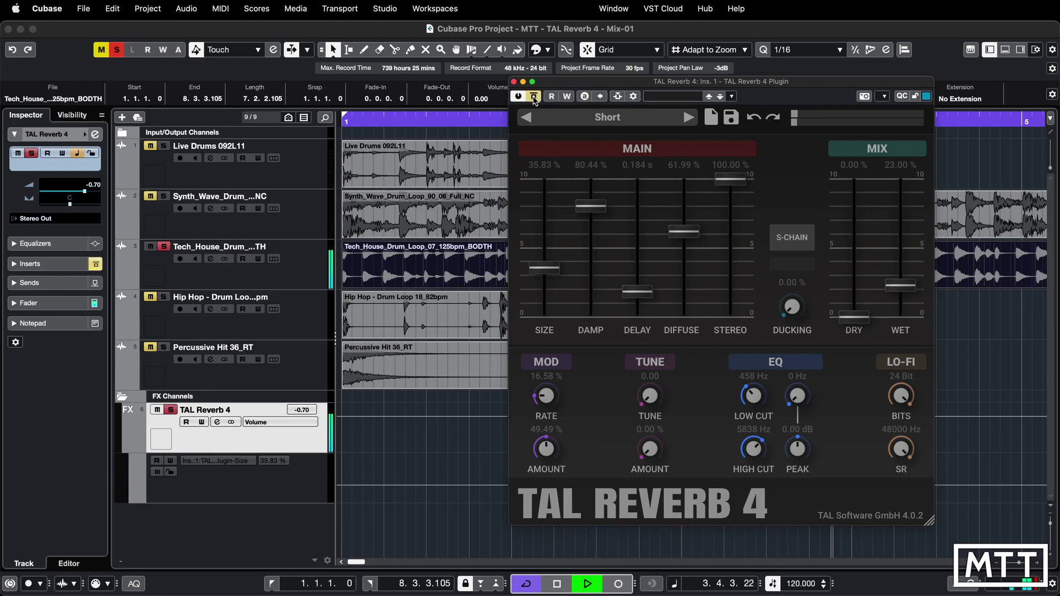
left_click(534, 97)
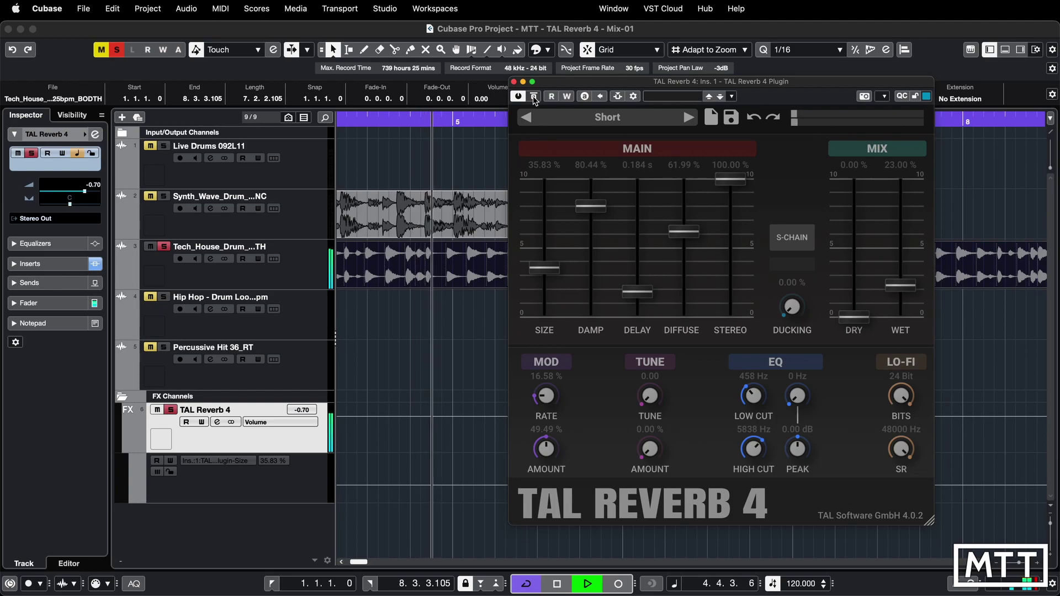
left_click(533, 97)
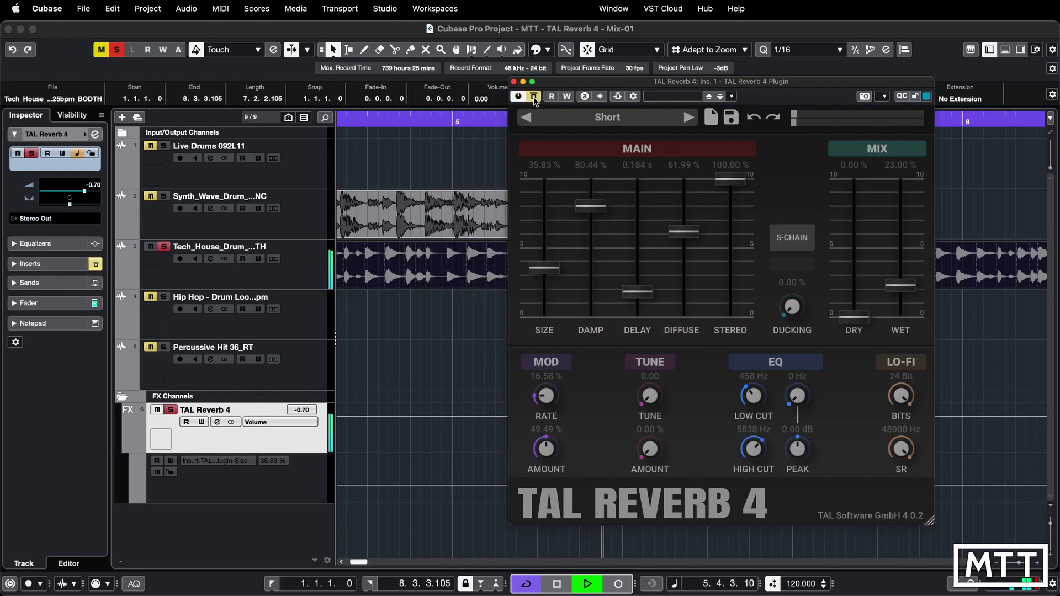
left_click(533, 97)
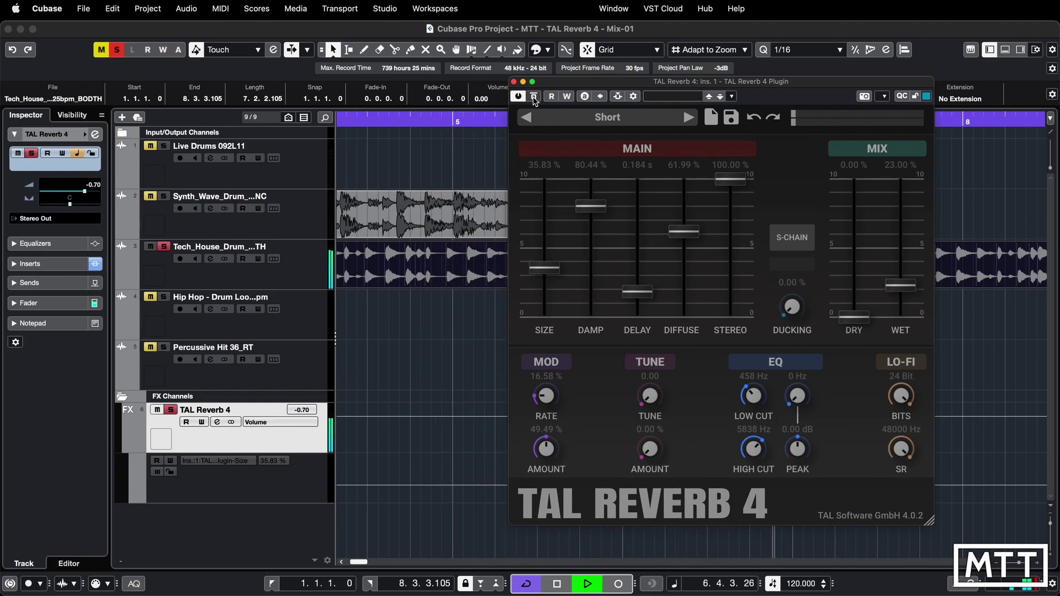
left_click(534, 97)
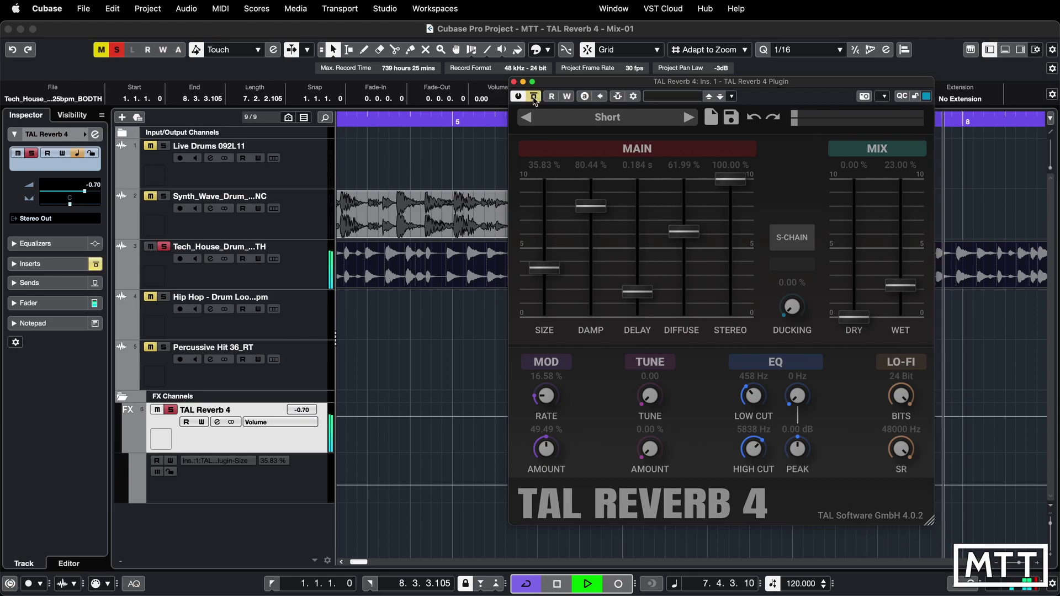
left_click(534, 97)
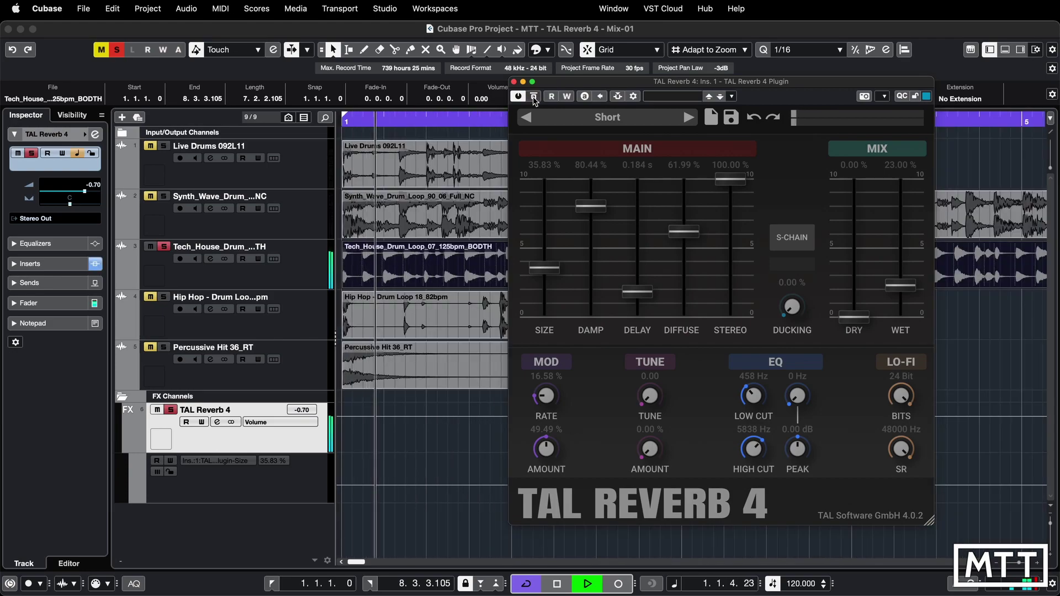
left_click(534, 96)
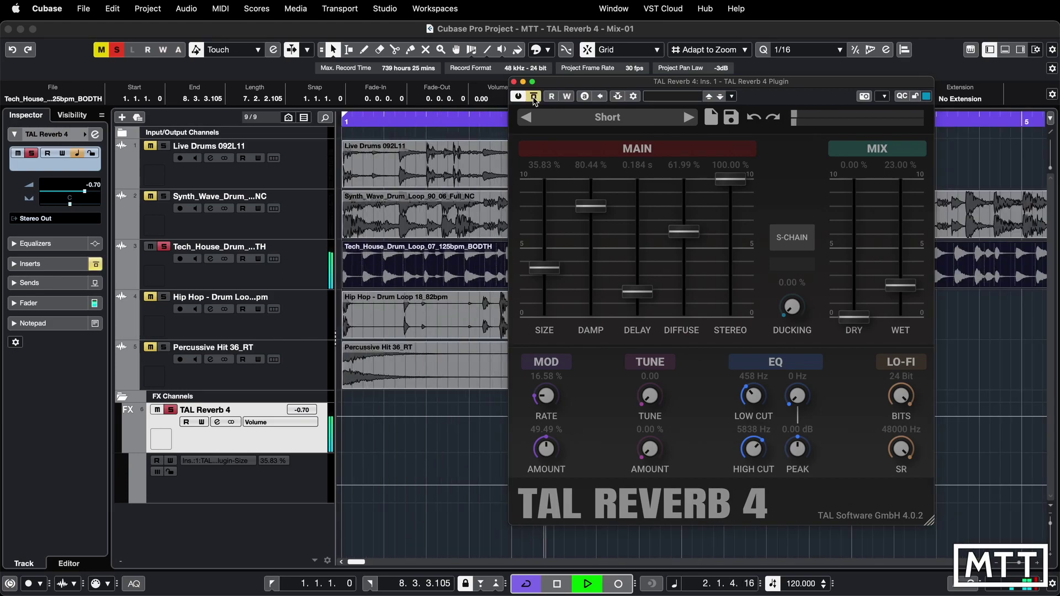
left_click(534, 97)
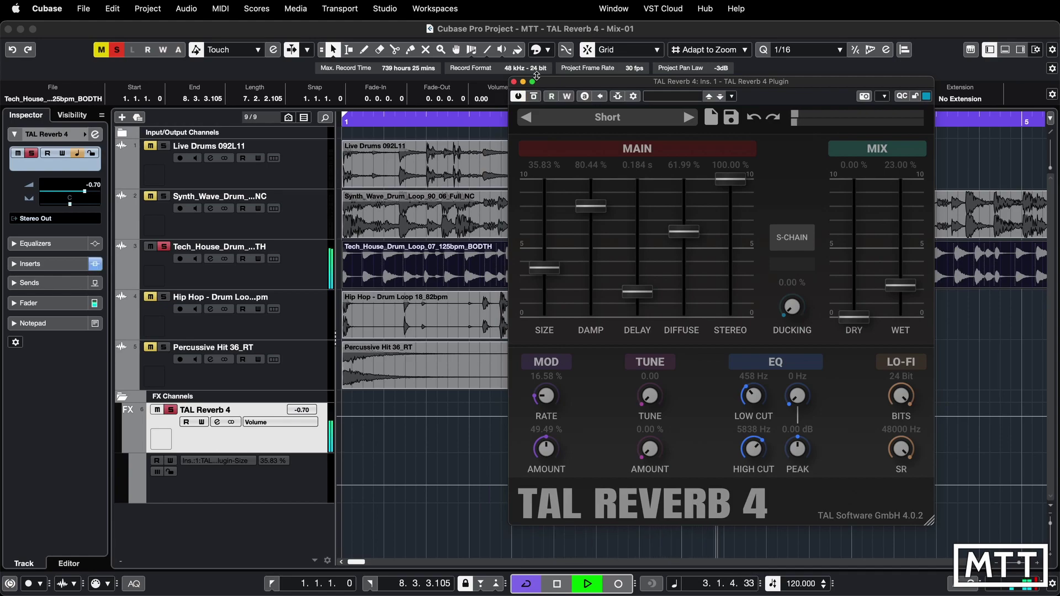
key("space")
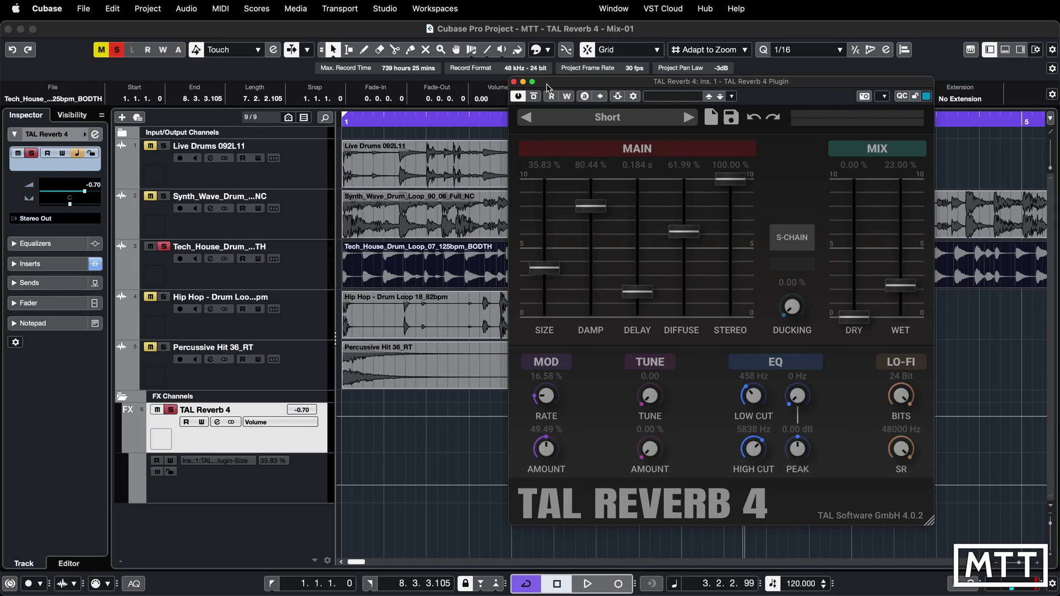
Step: Switch the solo from Tech_House_Drum to the Hip Hop drum loop track, set the loop locators to its clip, and start playback
left_click(164, 298)
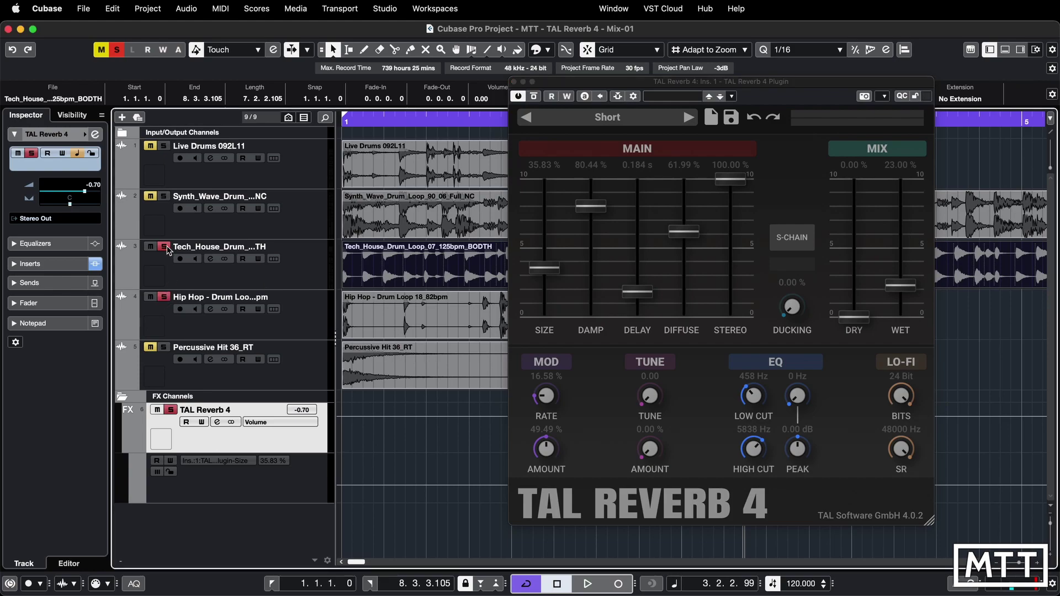
left_click(164, 247)
key("space")
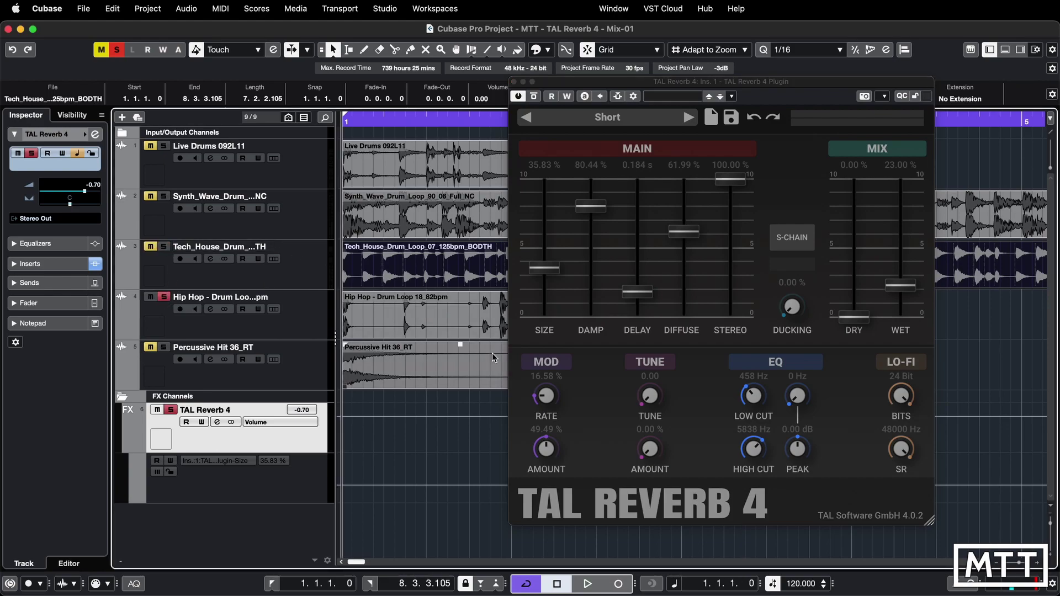
left_click(452, 320)
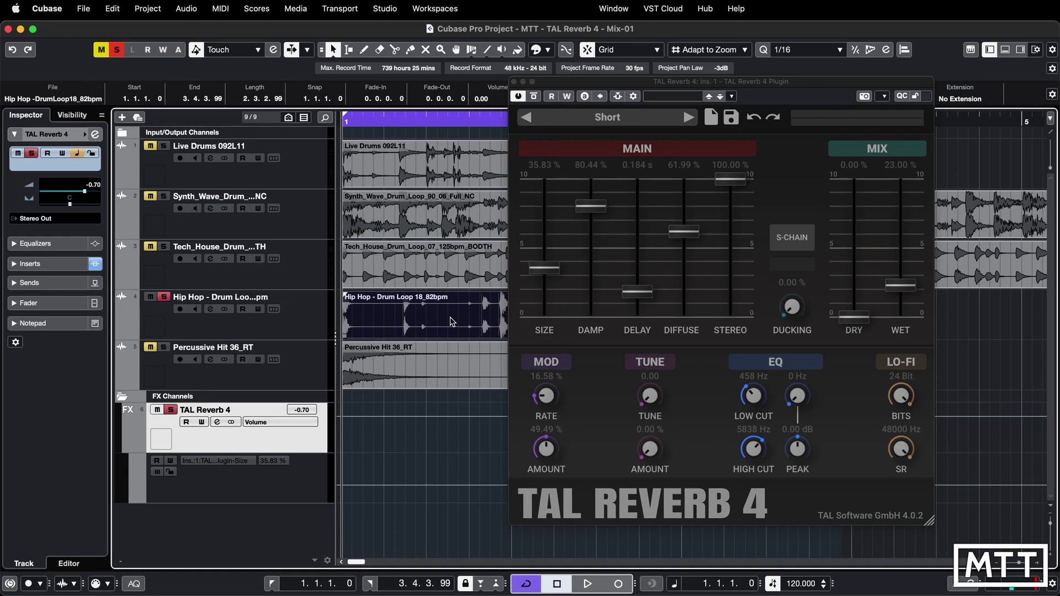
key("space")
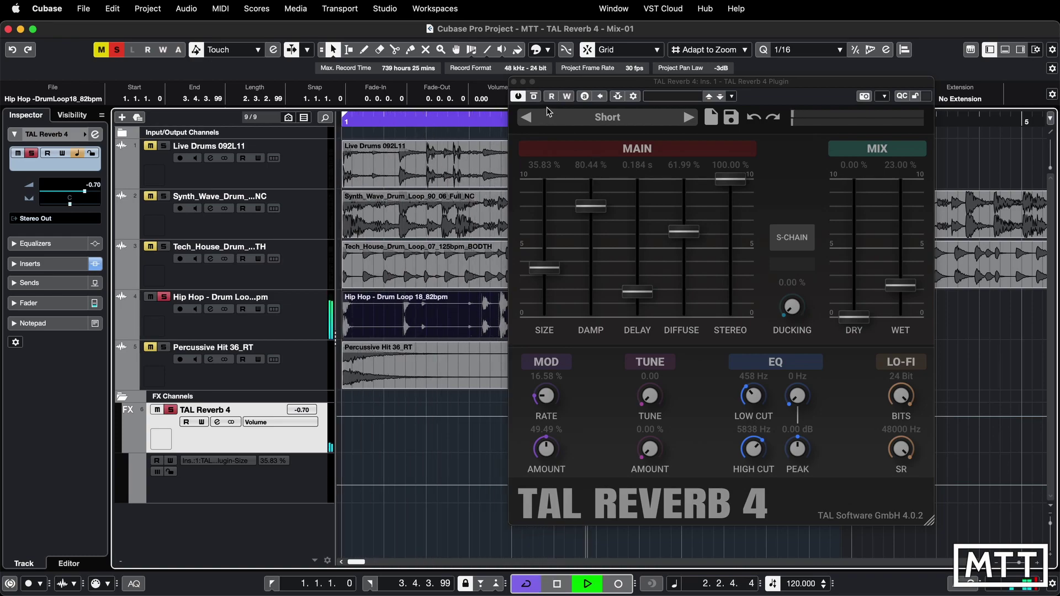
Step: Toggle the reverb's bypass to compare the Short preset on the Hip Hop loop, leave it bypassed, and stop playback
left_click(533, 97)
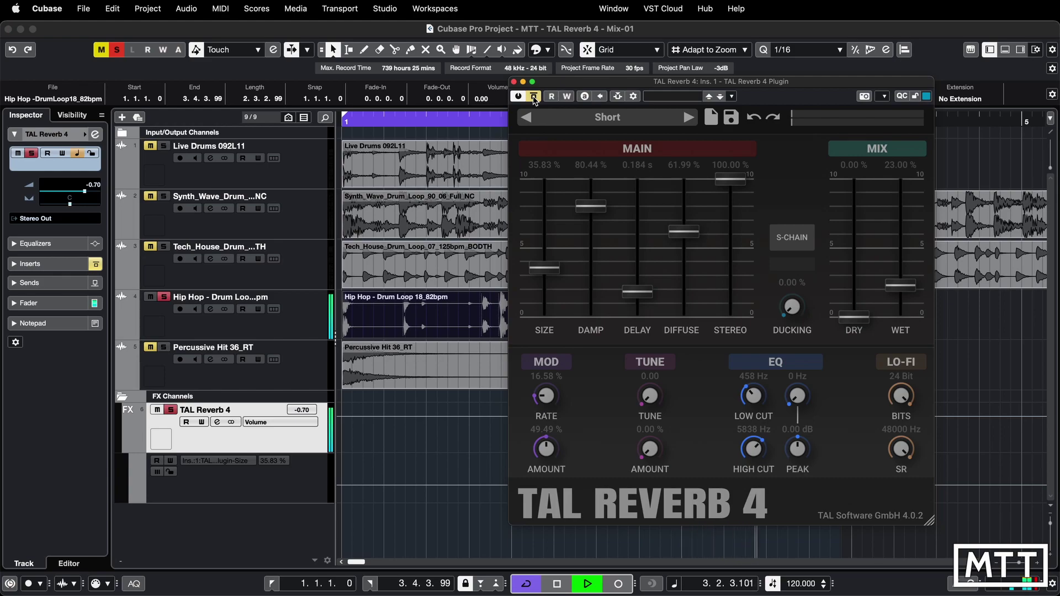
left_click(533, 97)
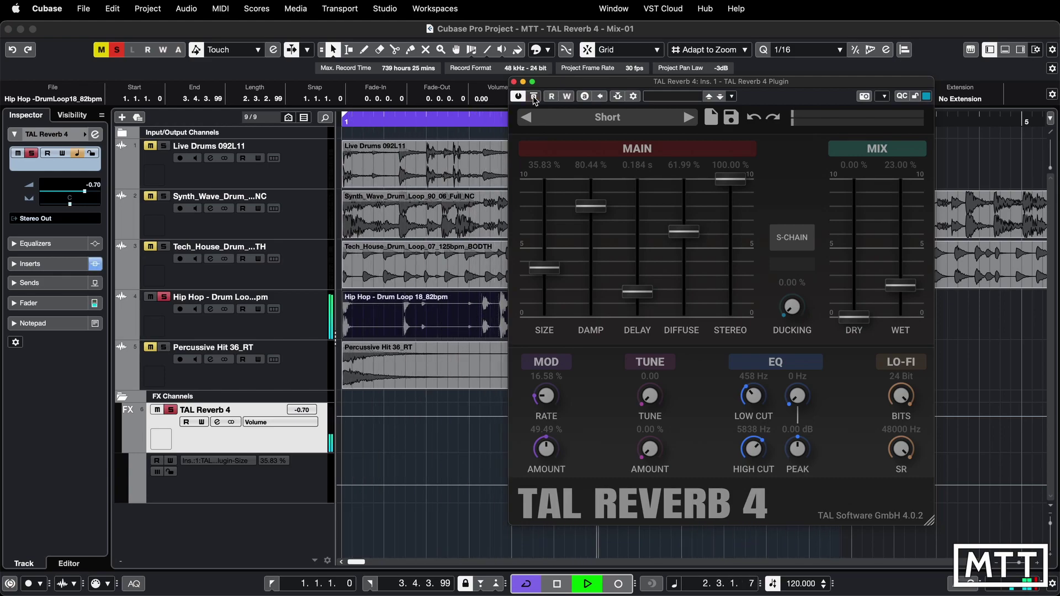
left_click(533, 96)
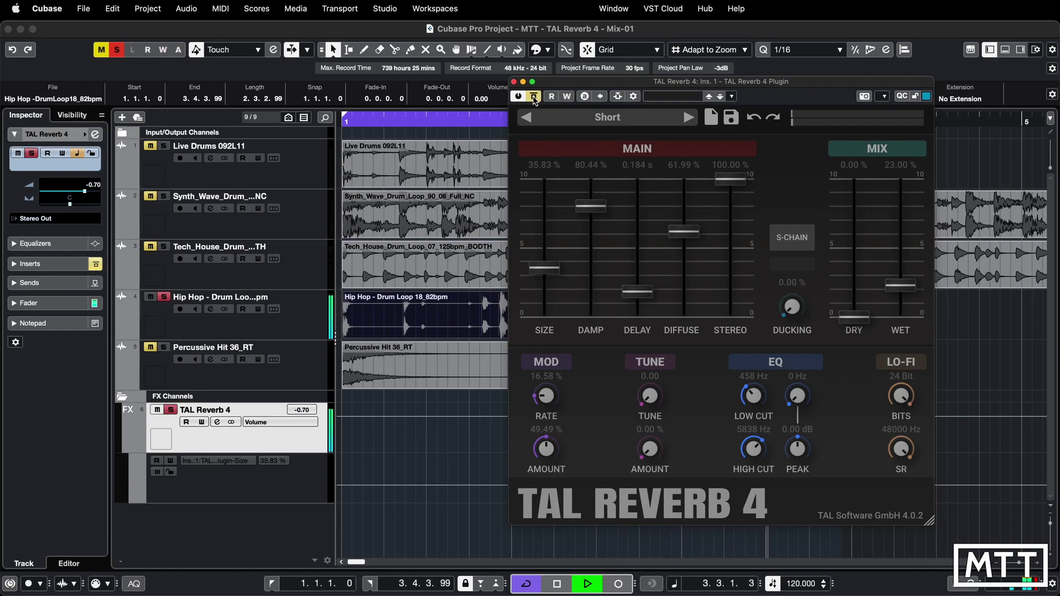
key("space")
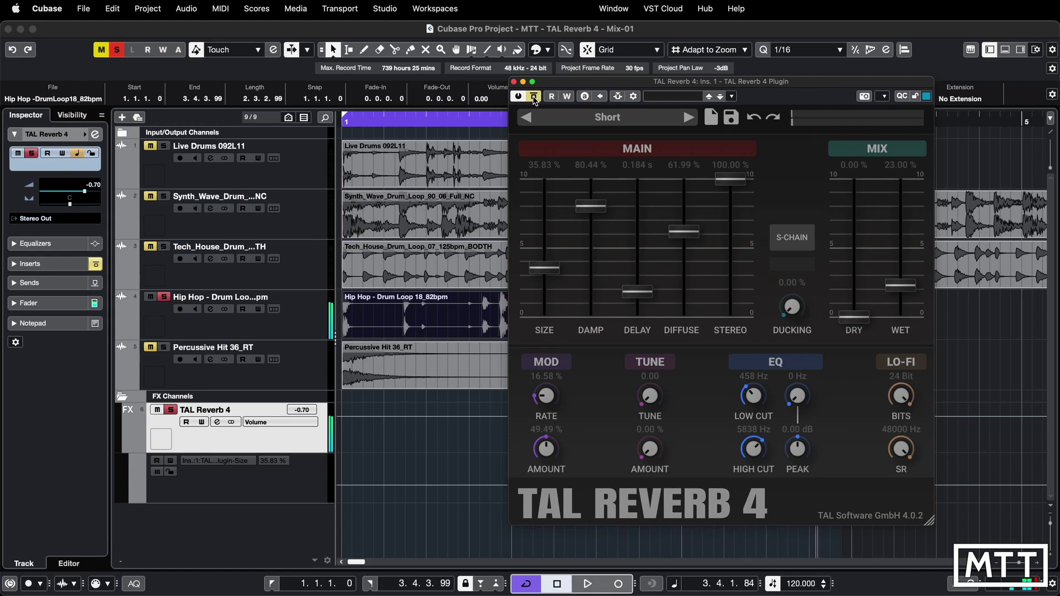
Step: Load the Crystal Clear preset from the TAL Medium category and set its dry level to 0%
left_click(609, 117)
mouse_move(637, 175)
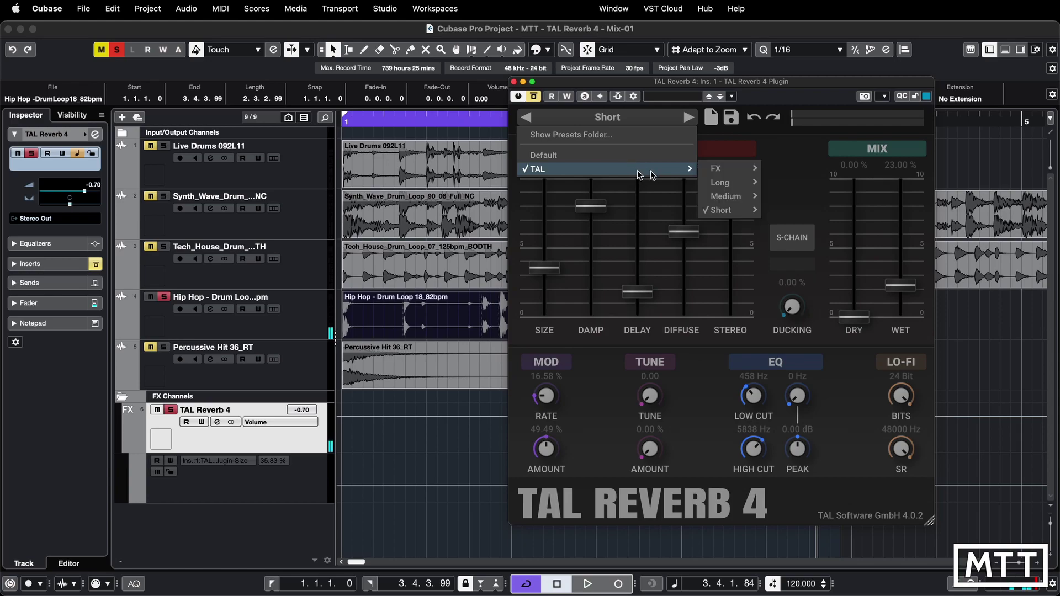
mouse_move(742, 202)
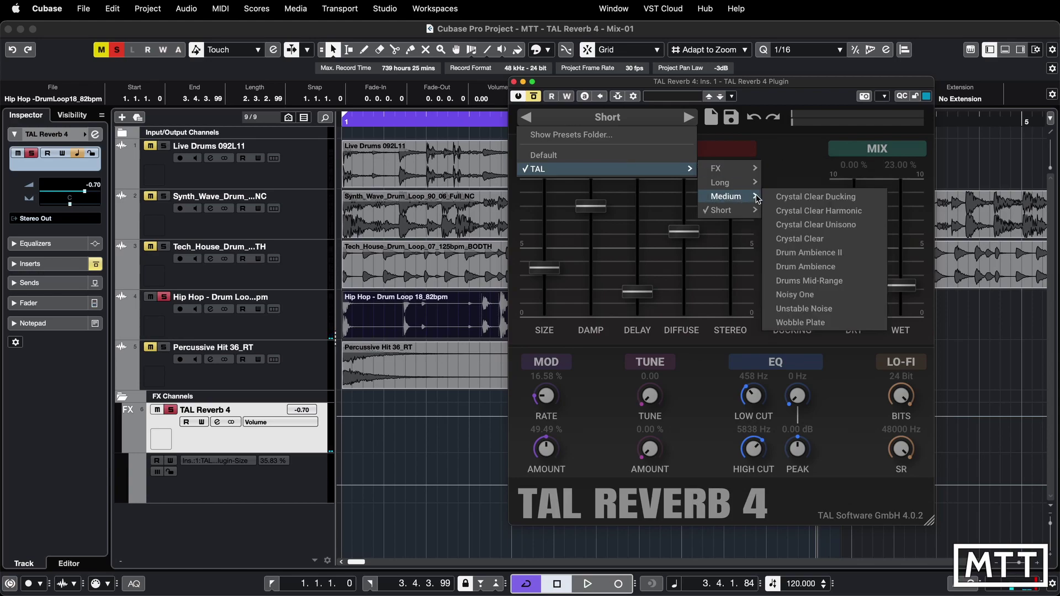
left_click(803, 239)
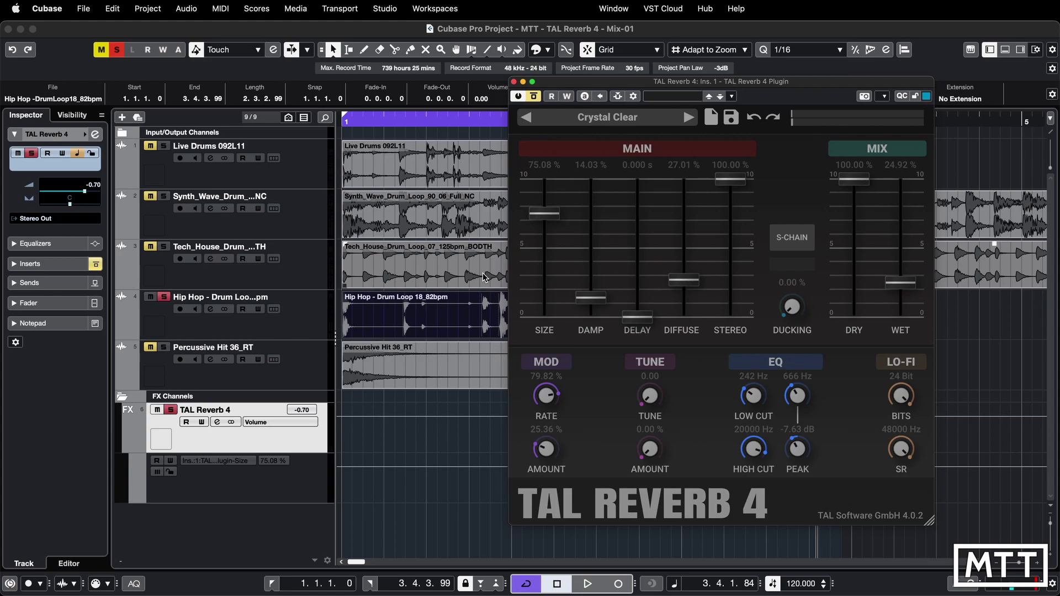
key("space")
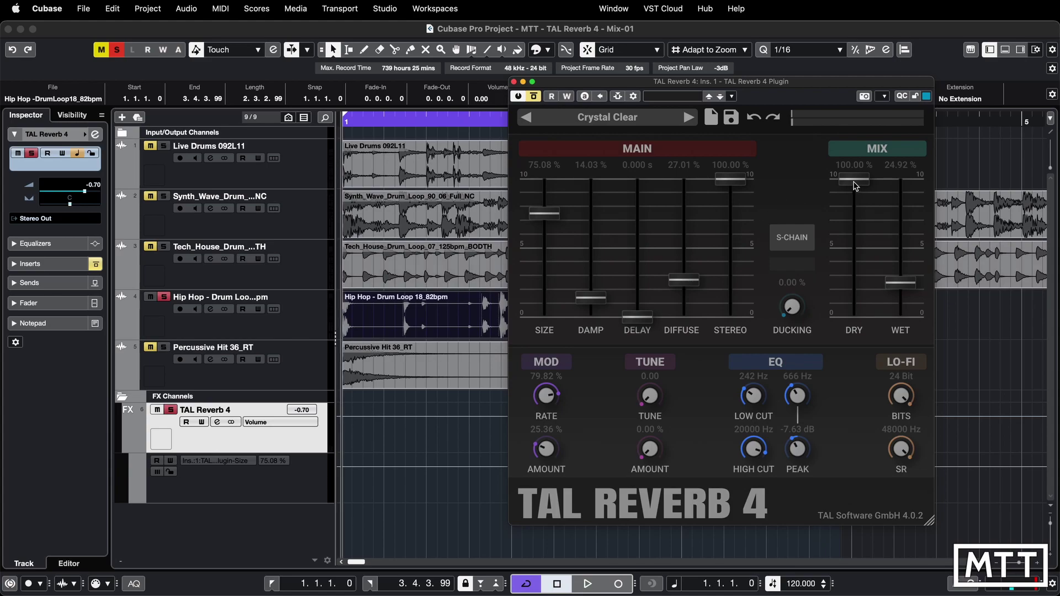
left_click_drag(854, 185, 862, 362)
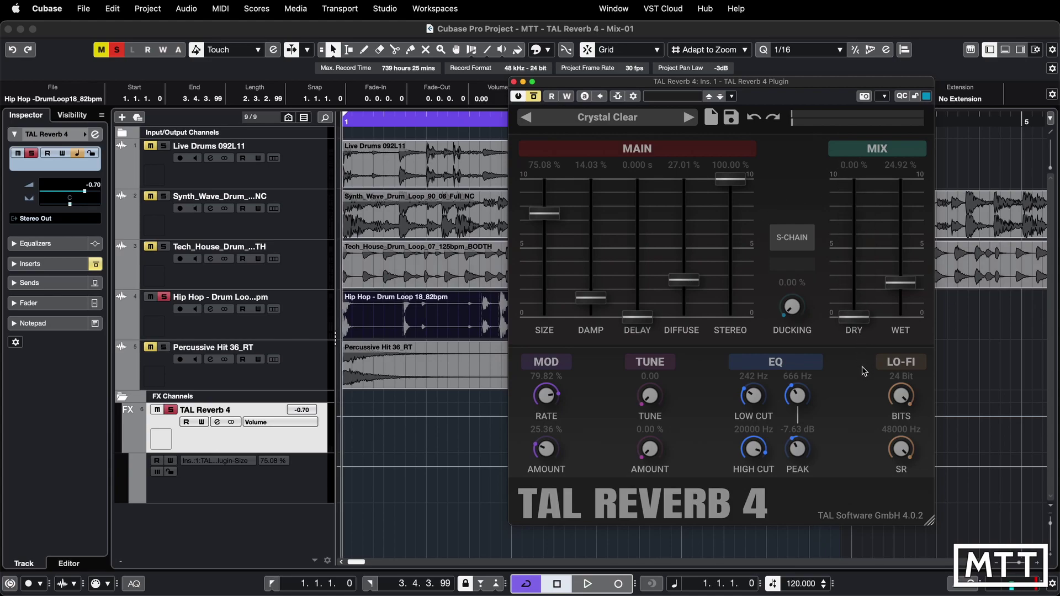
Step: Re-enable the reverb, play the Hip Hop loop through Crystal Clear, and toggle the bypass off and on to compare
left_click(535, 96)
key("space")
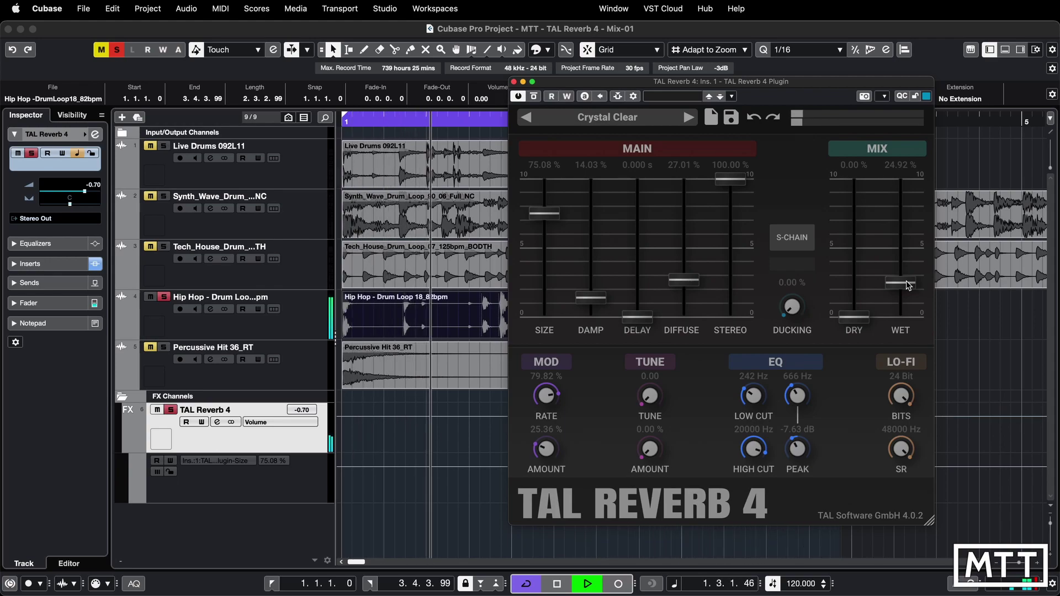
left_click(533, 98)
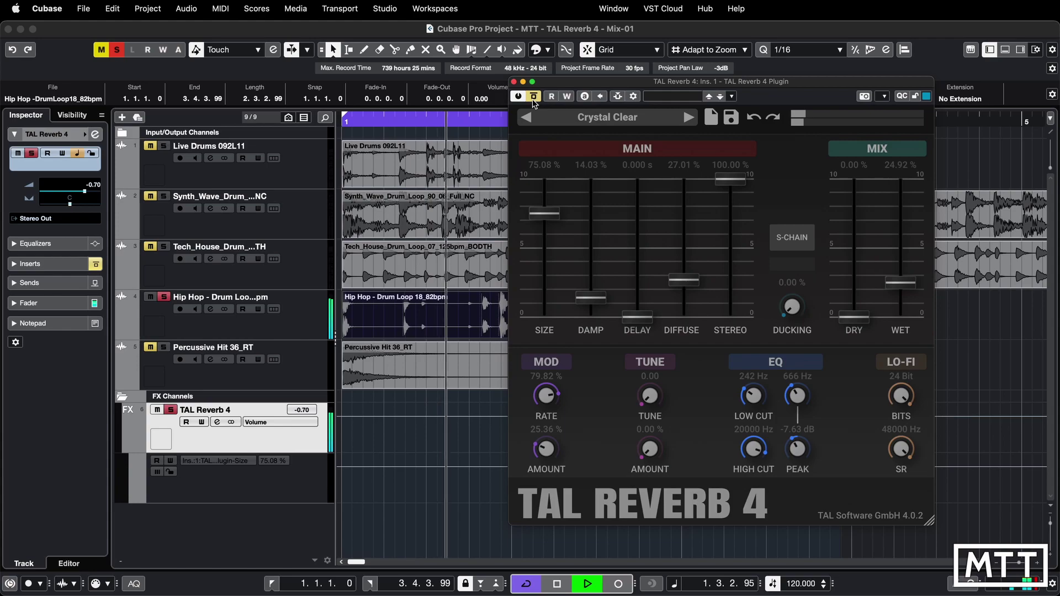
left_click(533, 98)
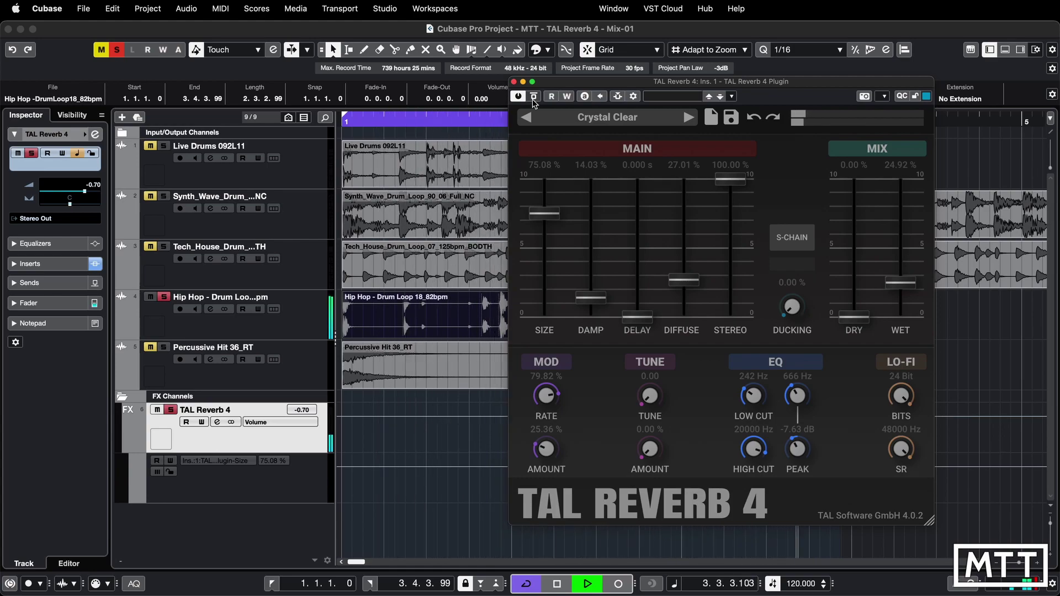
Step: Stop playback and load the Crystal Clear Big preset from the TAL Long category
key("space")
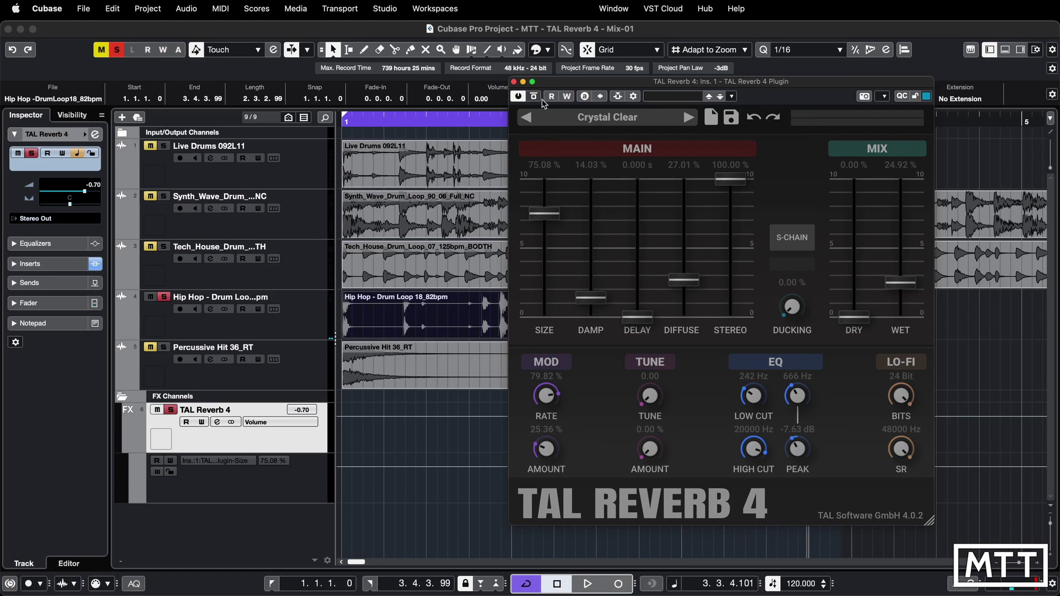
left_click(602, 122)
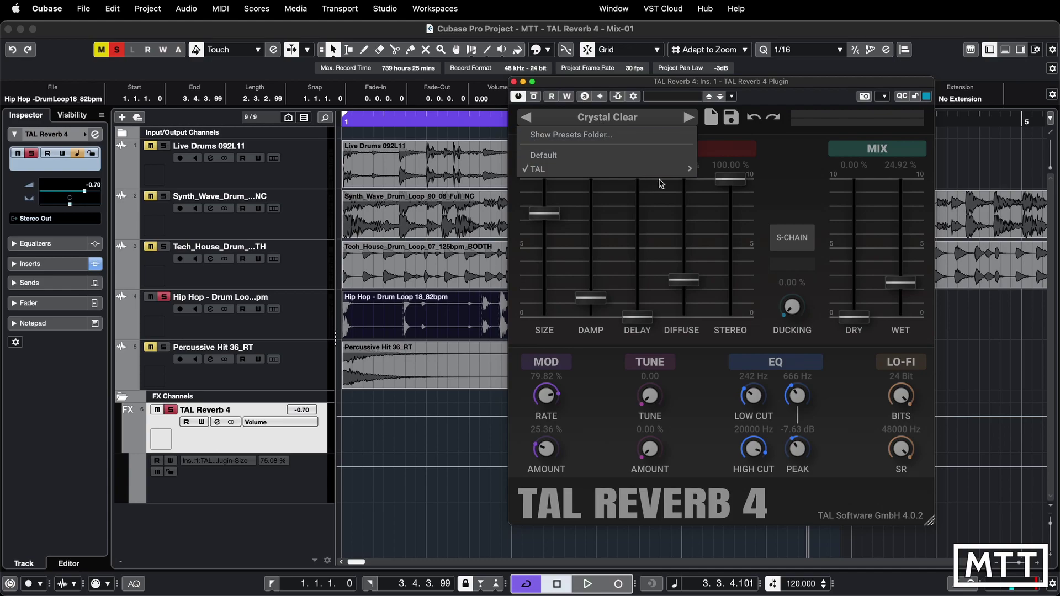
mouse_move(674, 169)
mouse_move(731, 185)
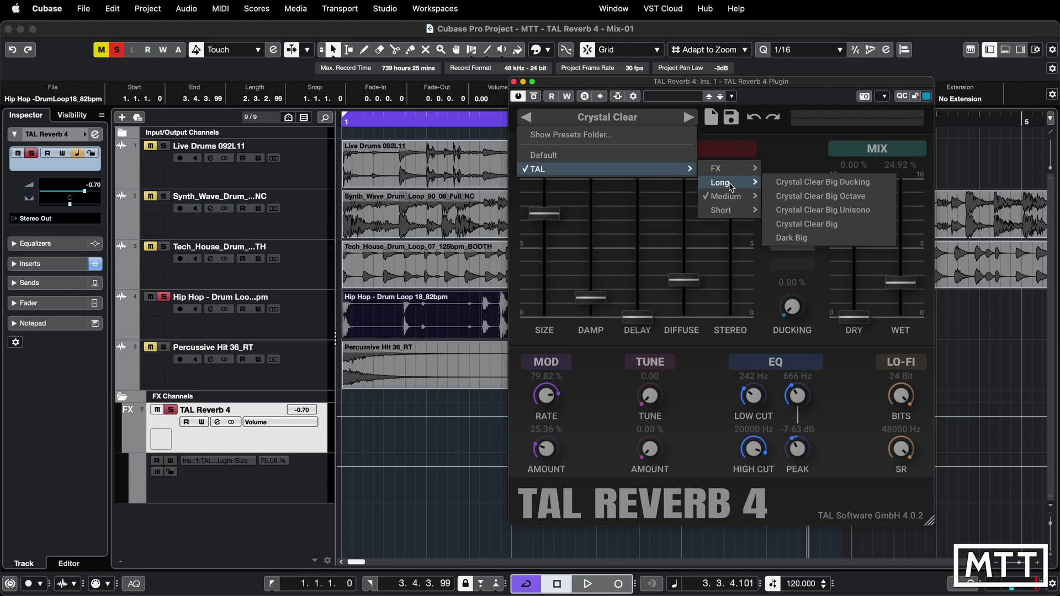
left_click(795, 223)
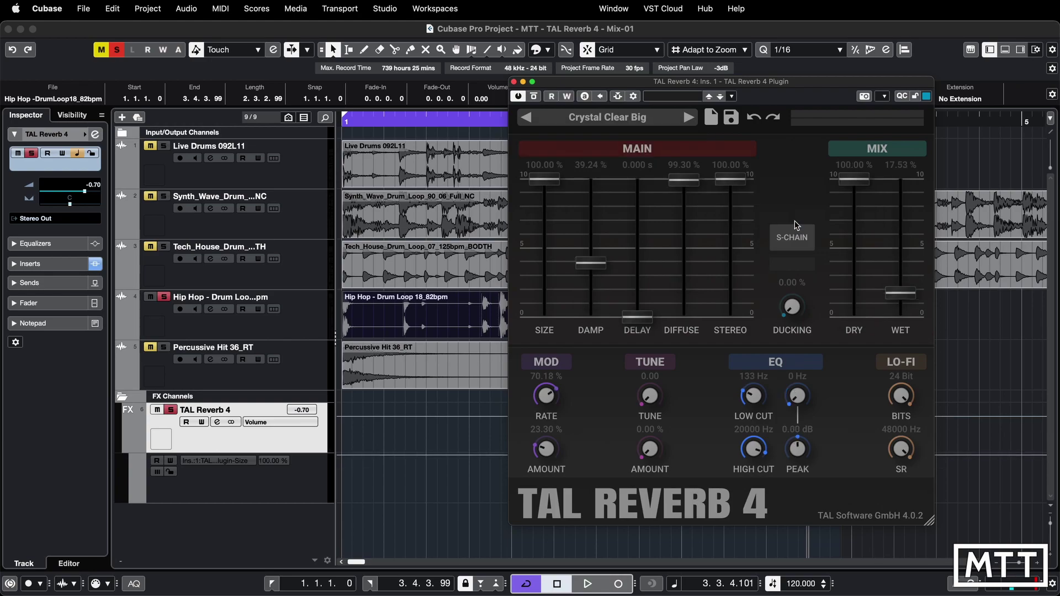
Step: Return to the loop start, set the dry level to 0%, and audition the Hip Hop loop through Crystal Clear Big
key("space")
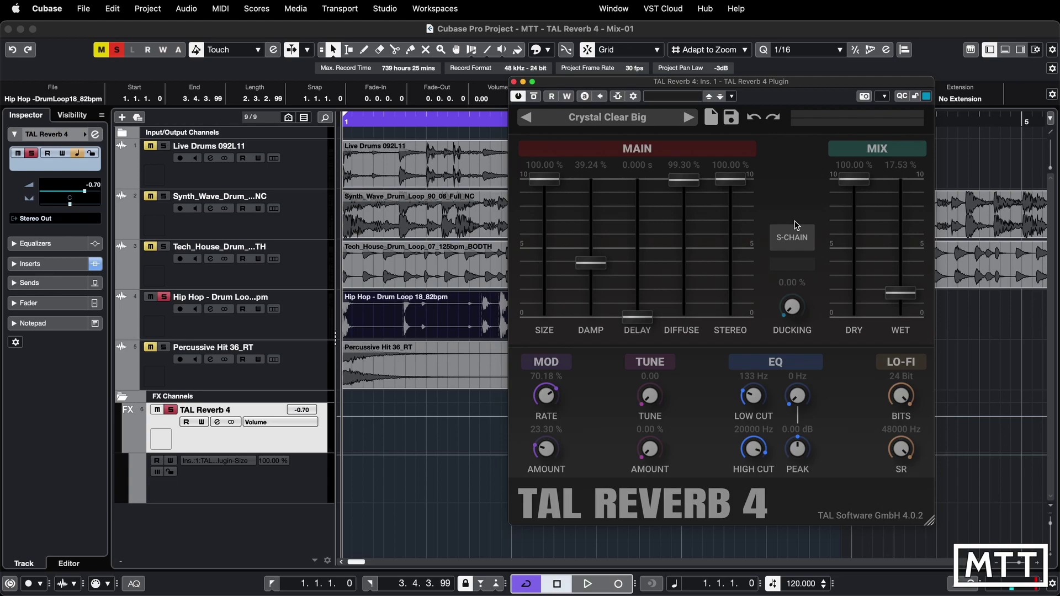
left_click_drag(854, 181, 859, 337)
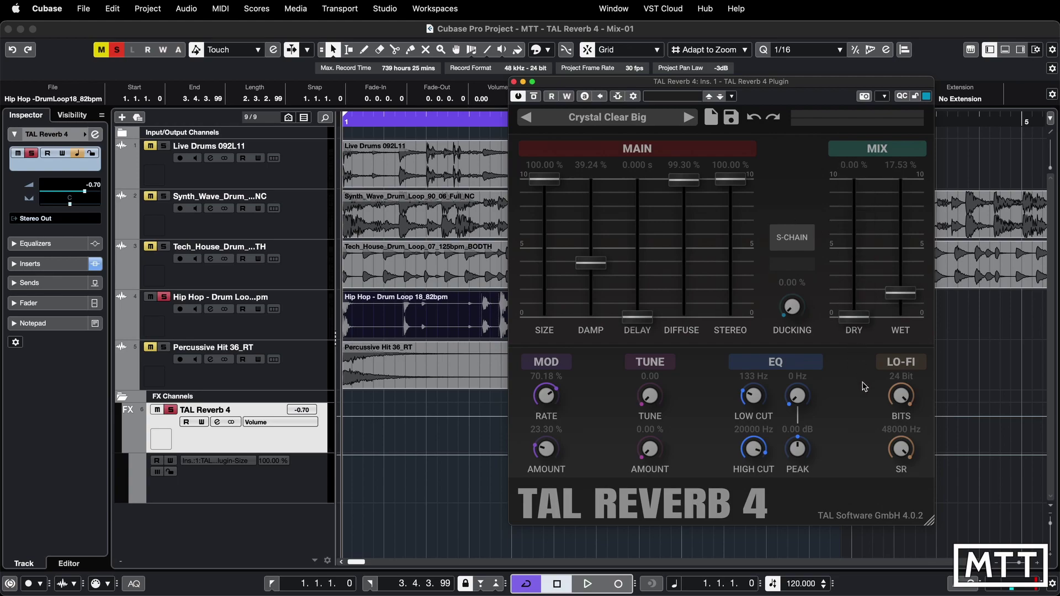
key("space")
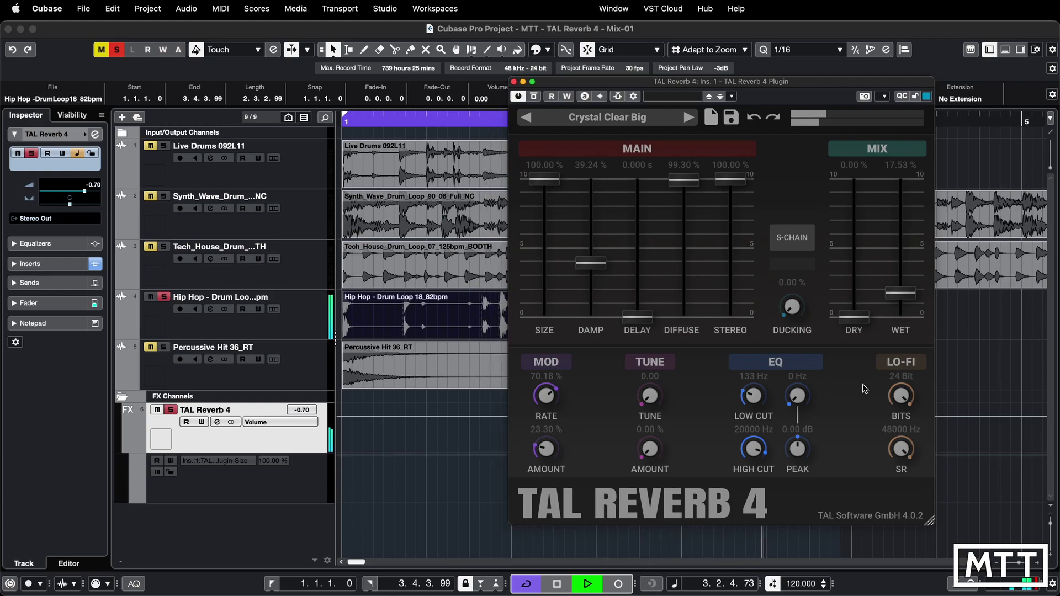
key("space")
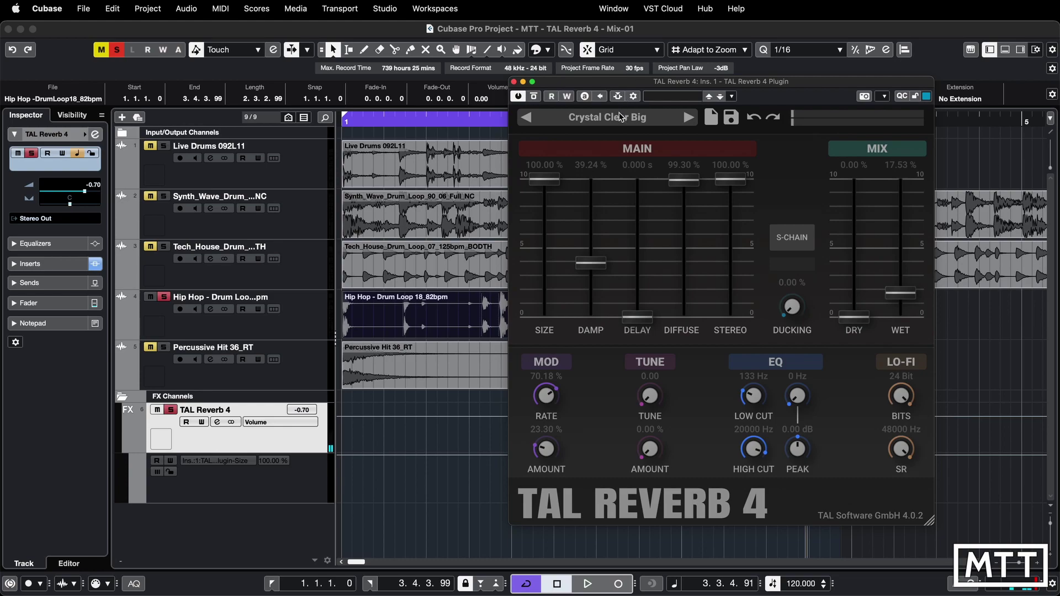
Step: Load the Dark Big preset from the TAL Long category
left_click(634, 121)
mouse_move(745, 185)
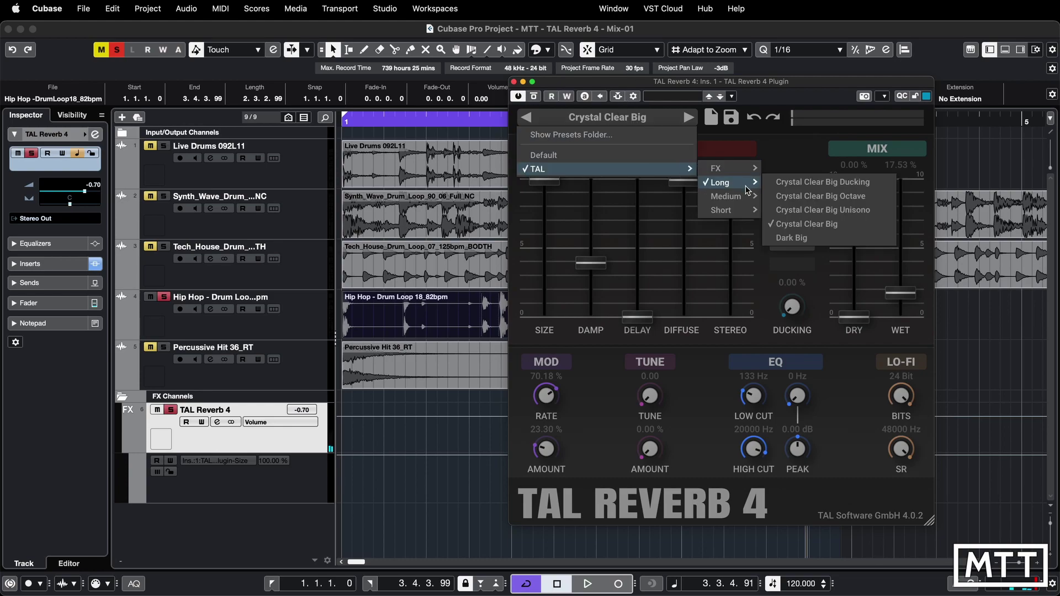
left_click(801, 239)
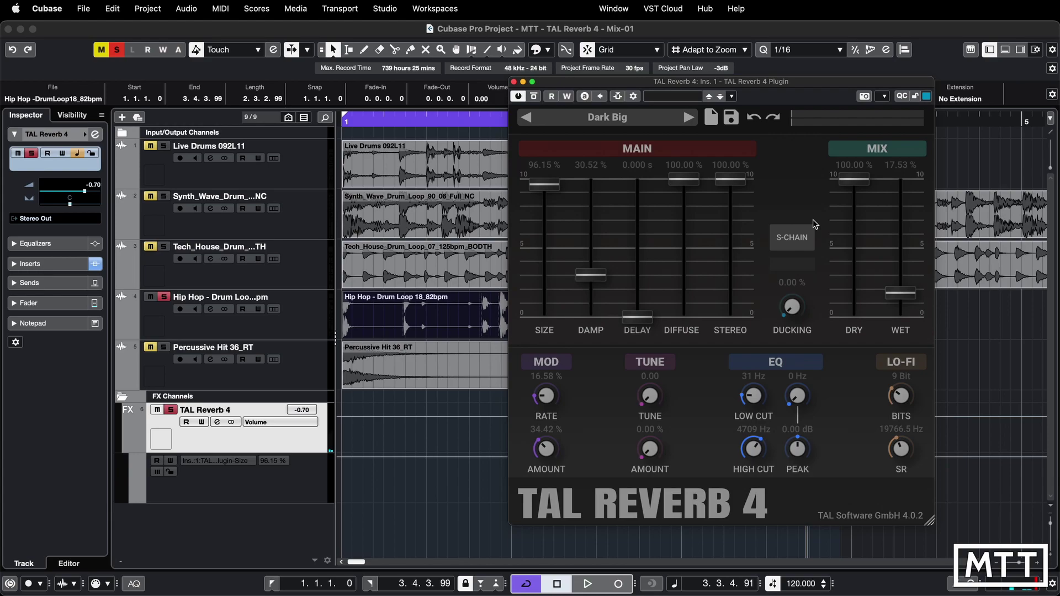
Step: Set Dark Big's dry level to 0% and audition the Hip Hop loop through it
left_click_drag(859, 189, 863, 361)
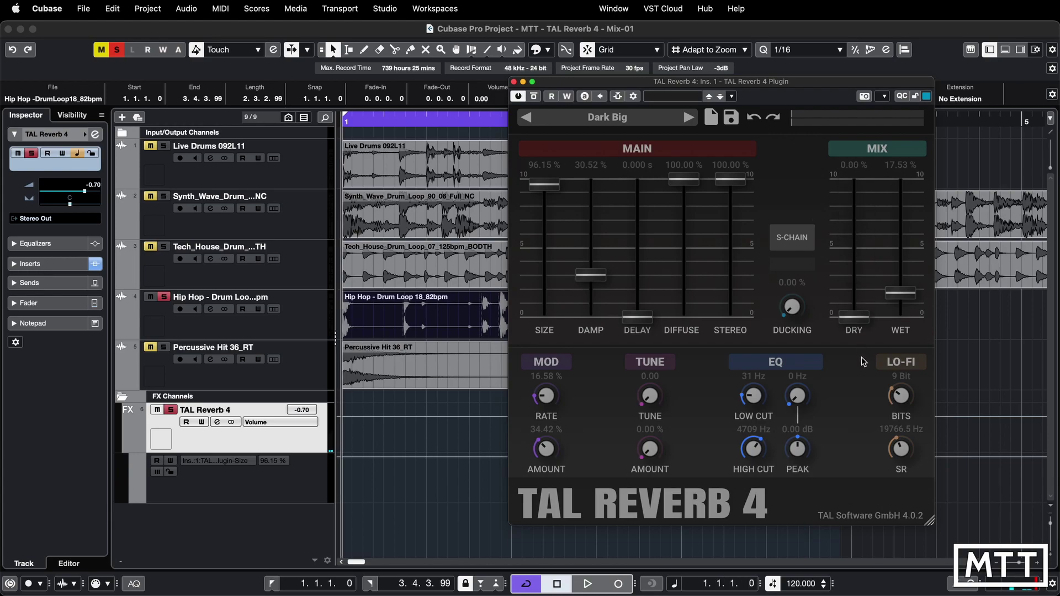
key("space")
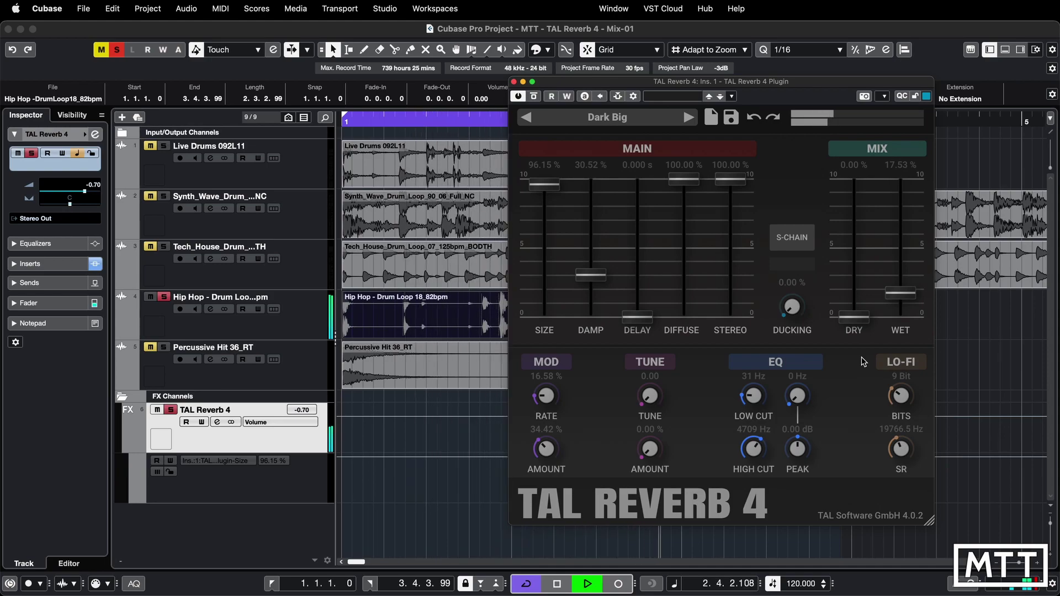
key("space")
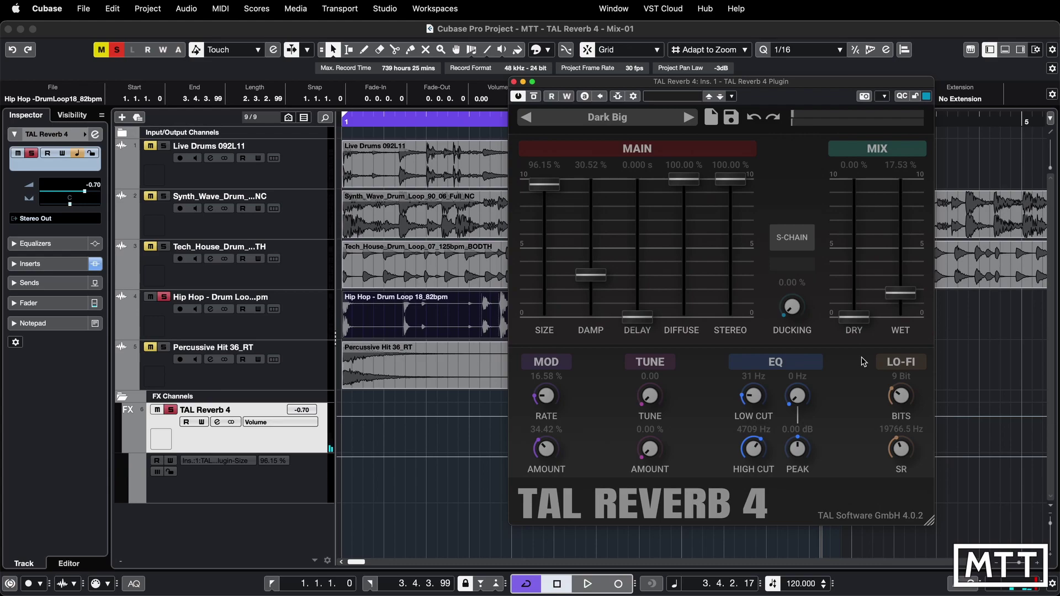
Step: Load the Detuned Harmonics preset from the TAL FX category and audition the Hip Hop loop through it
left_click(647, 121)
mouse_move(660, 171)
mouse_move(734, 168)
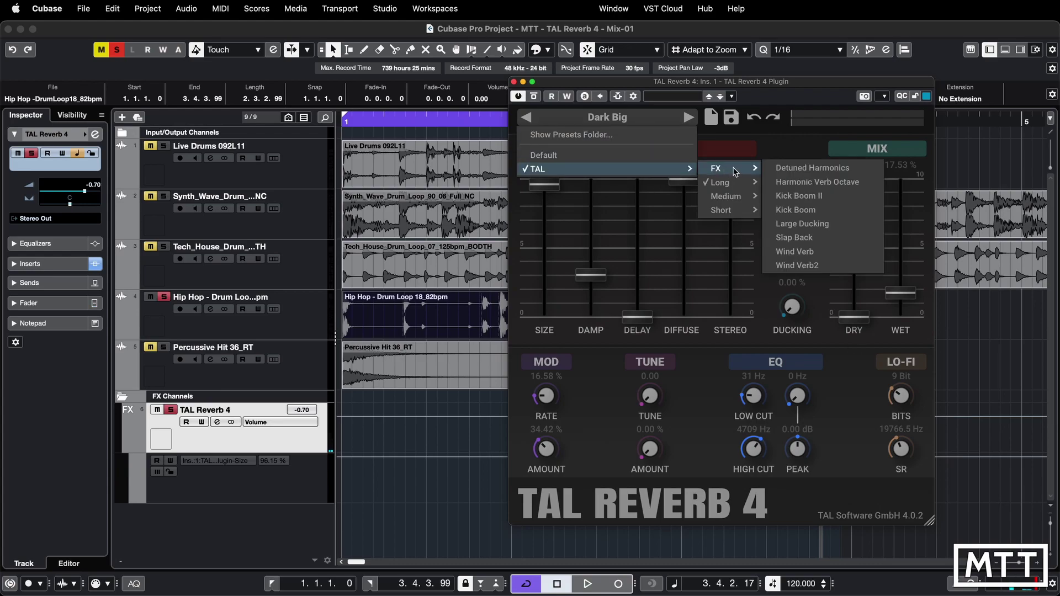
left_click(791, 168)
key("space")
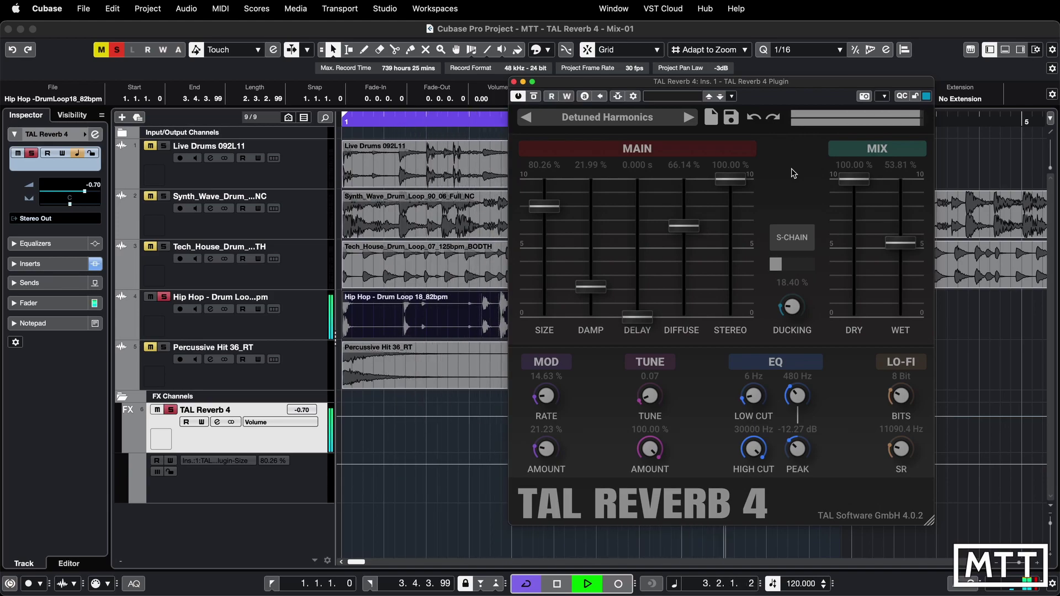
key("space")
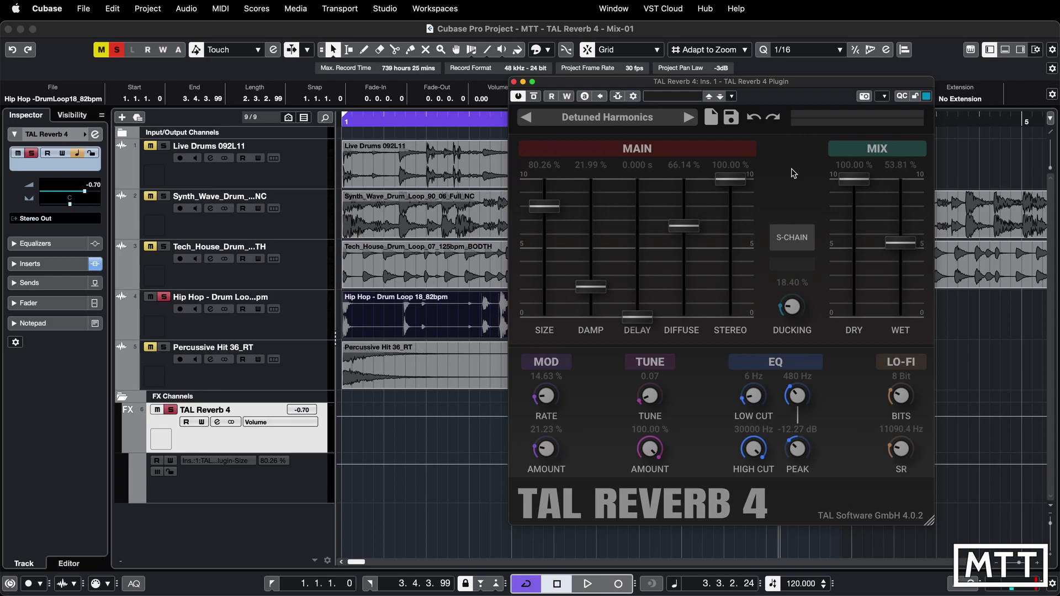
Step: Load the Kick Boom preset from the TAL FX category
left_click(649, 117)
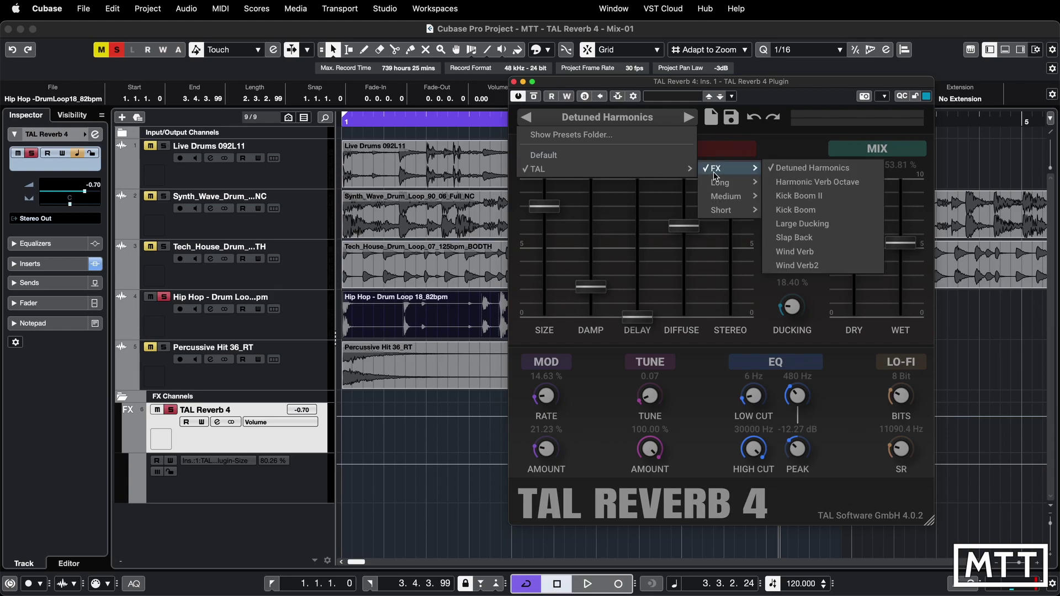
left_click(789, 212)
Step: Switch the solo from the Hip Hop loop to the Percussive Hit 36_RT track and audition it through Kick Boom
left_click(164, 297)
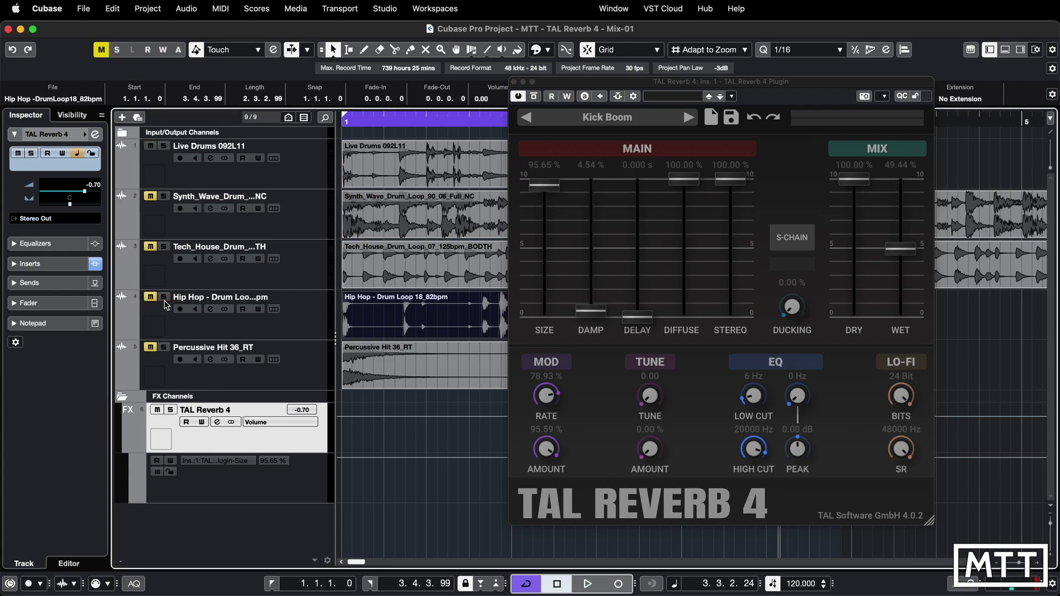
left_click(163, 347)
left_click(237, 379)
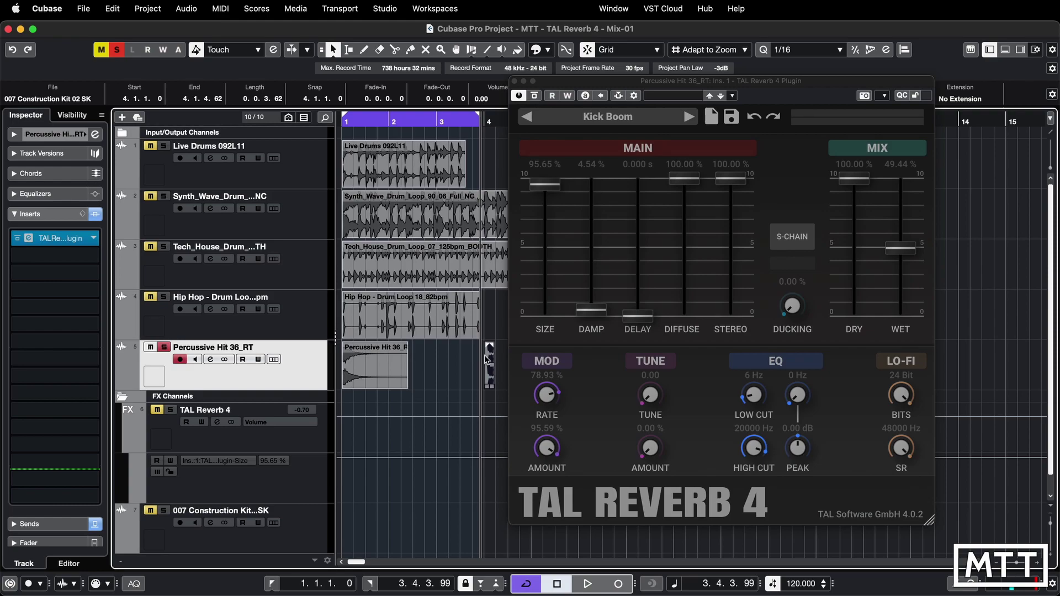
key("space")
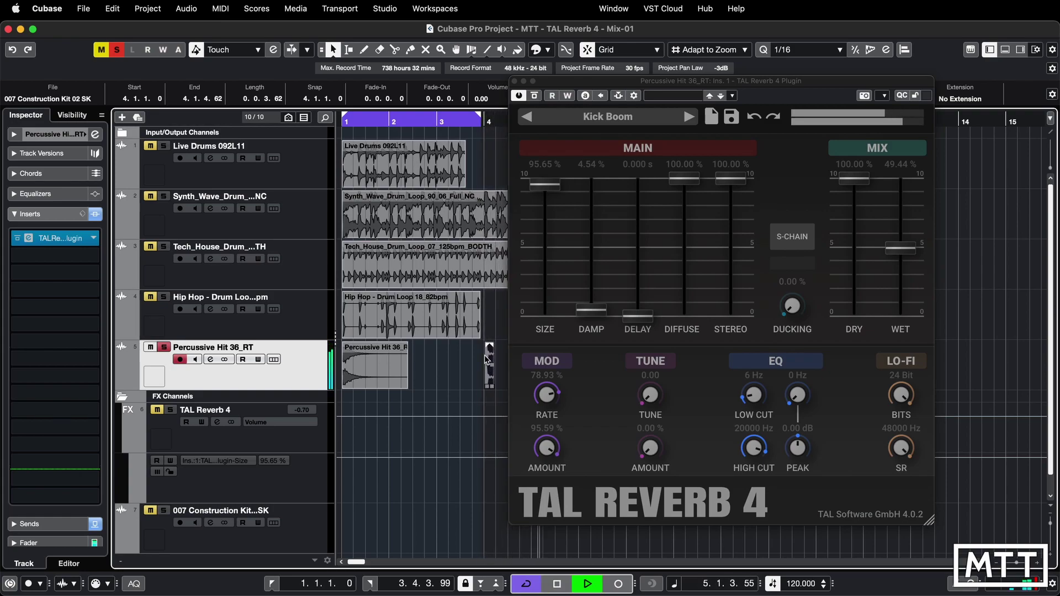
key("space")
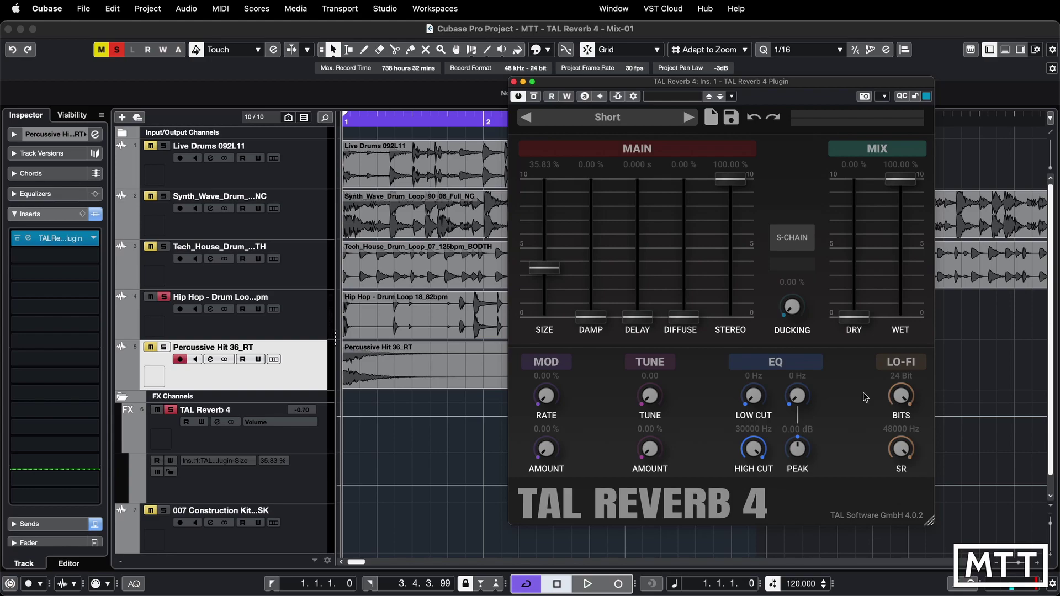
Step: Play the Hip Hop loop through the Short preset, comparing size at 0% with the bypassed sound before raising size to 100%
key("space")
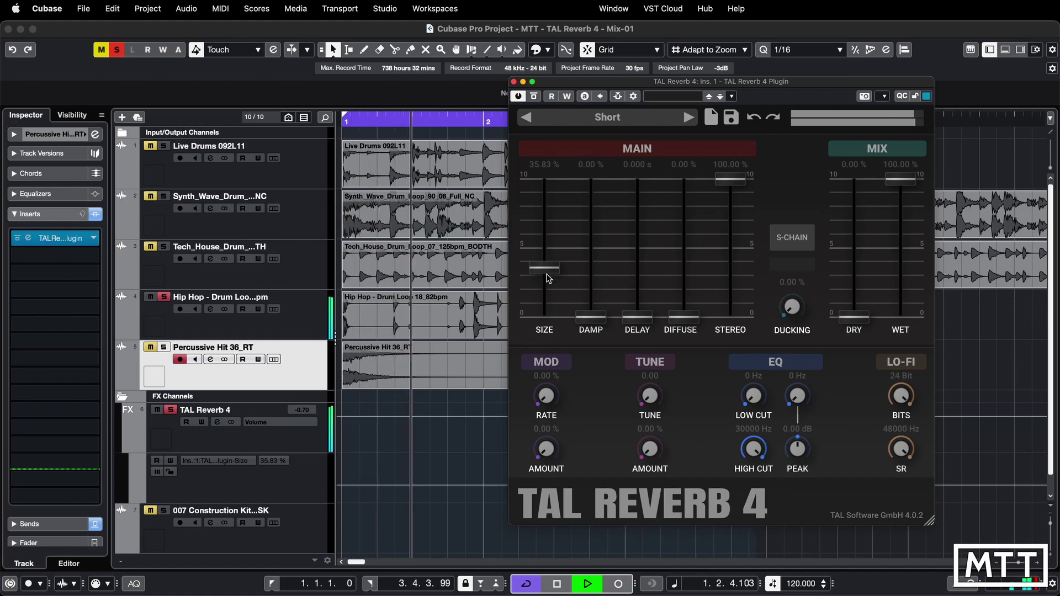
left_click_drag(547, 276, 547, 342)
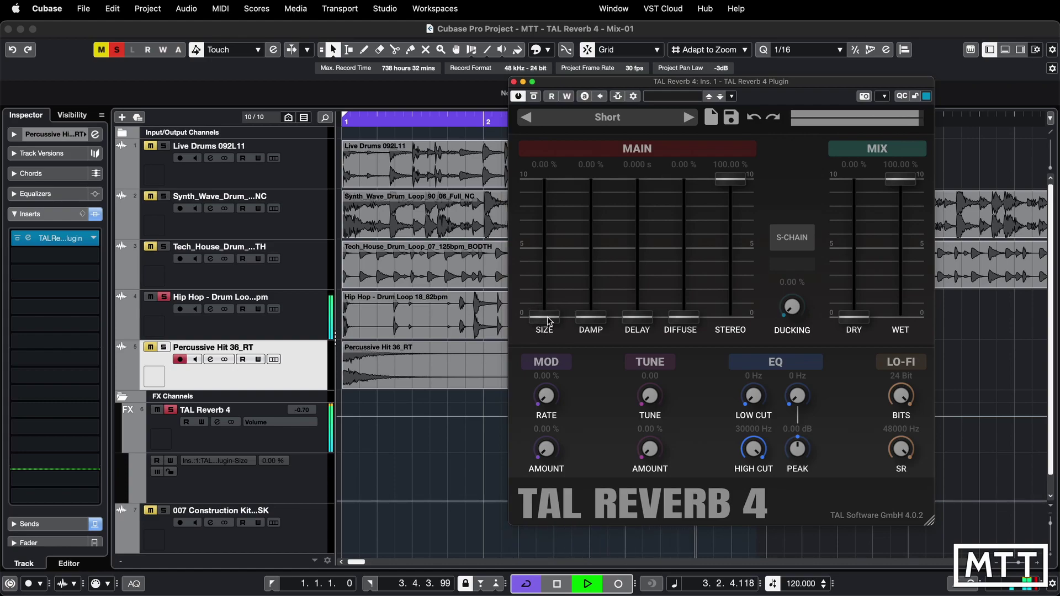
left_click(535, 97)
left_click_drag(544, 313, 545, 148)
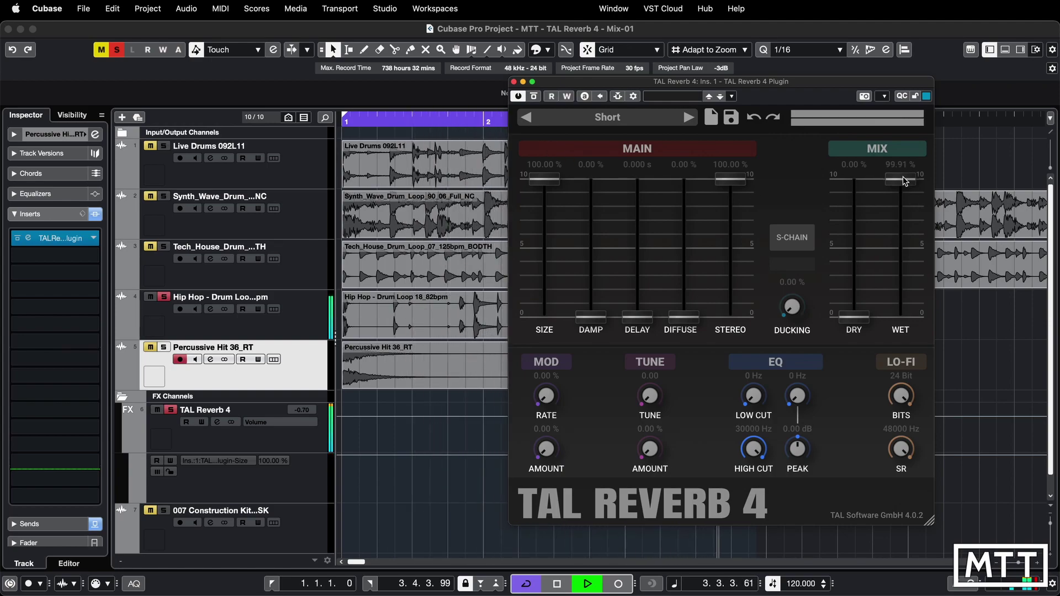
Step: Lower the reverb's wet level to about 25% while the loop plays, and stop playback
left_click_drag(901, 182, 908, 267)
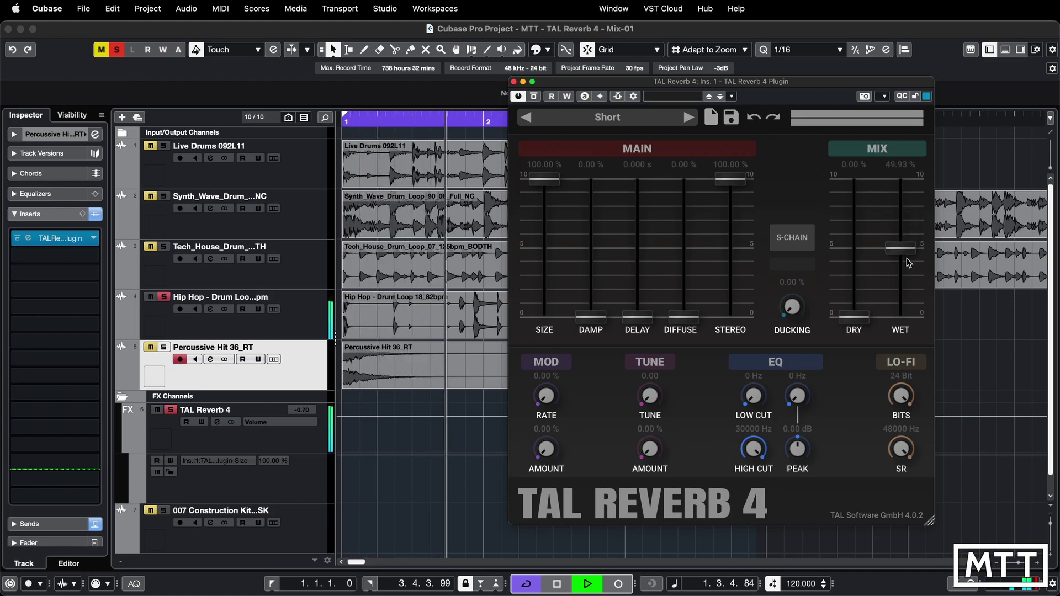
left_click_drag(909, 278, 910, 305)
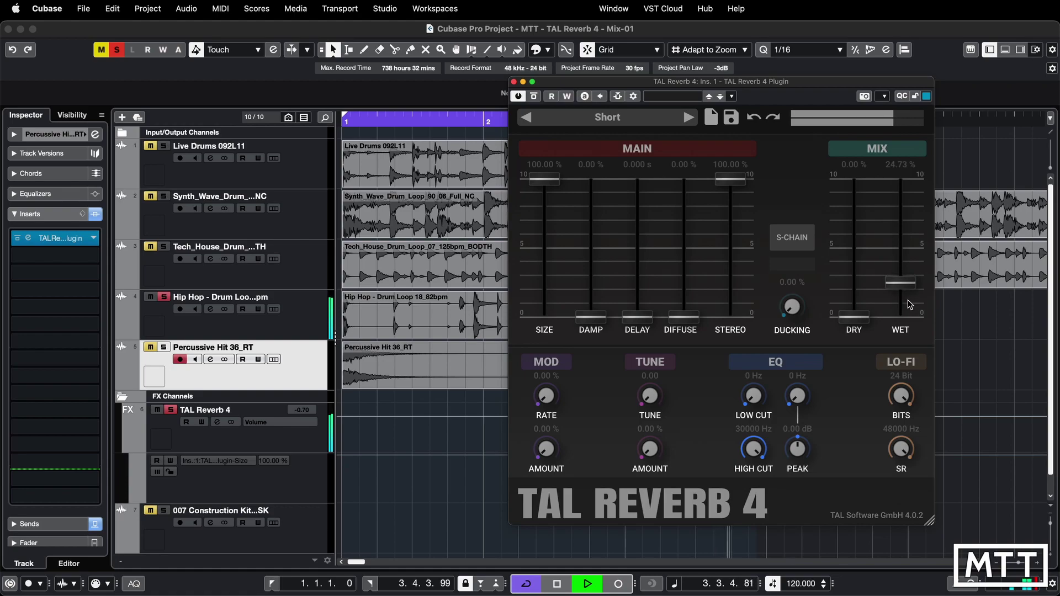
key("space")
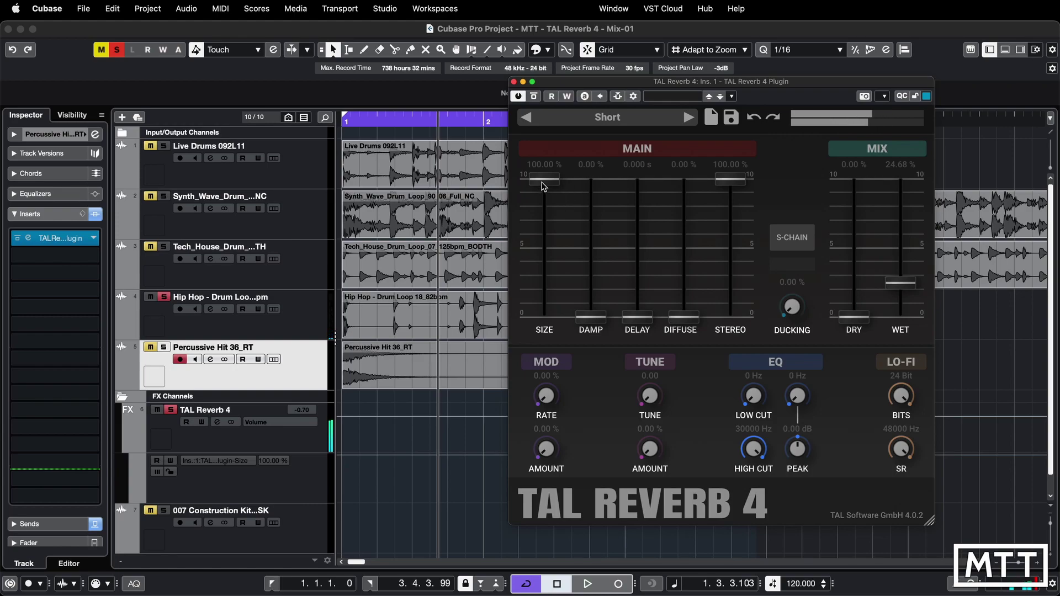
Step: Set the reverb size to about 71%, play the Hip Hop loop, and reduce the size to about 24%
left_click_drag(544, 181, 543, 219)
key("space")
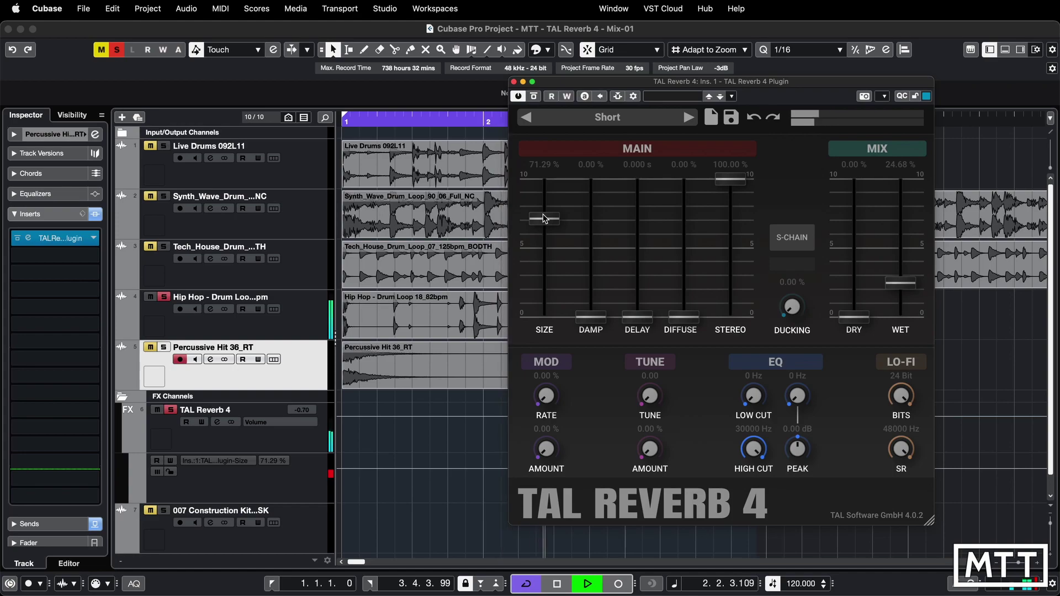
left_click_drag(545, 219, 544, 284)
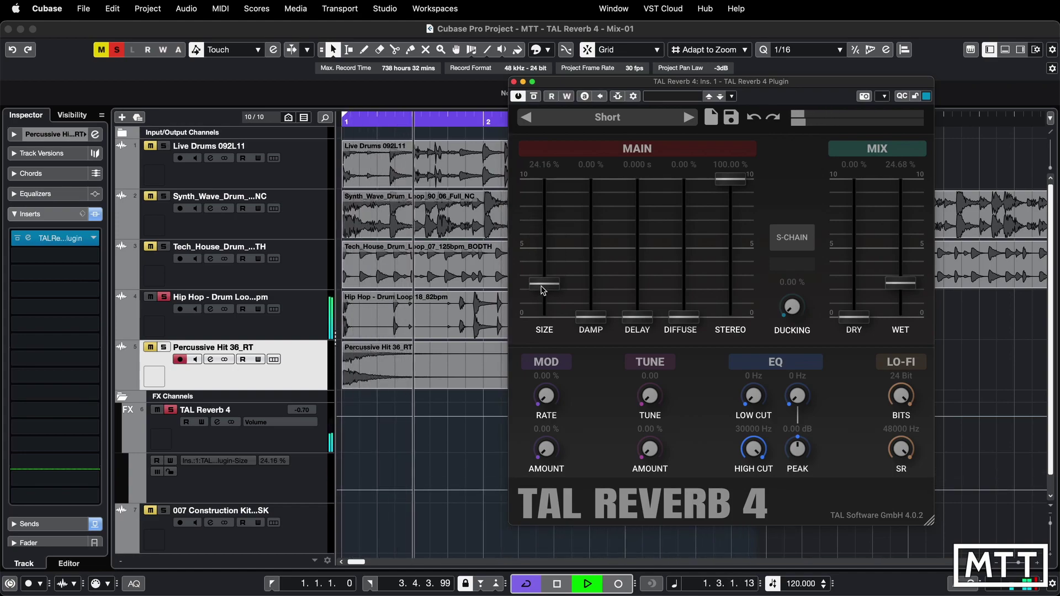
Step: Toggle the reverb's bypass on and off to compare the small size setting, and stop playback
left_click(533, 97)
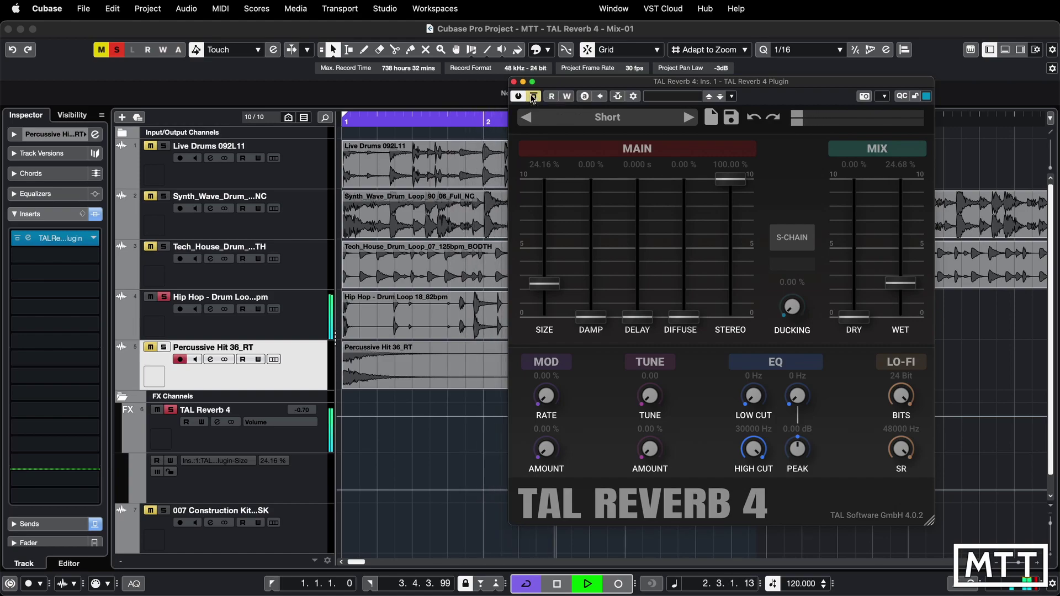
left_click(533, 97)
key("space")
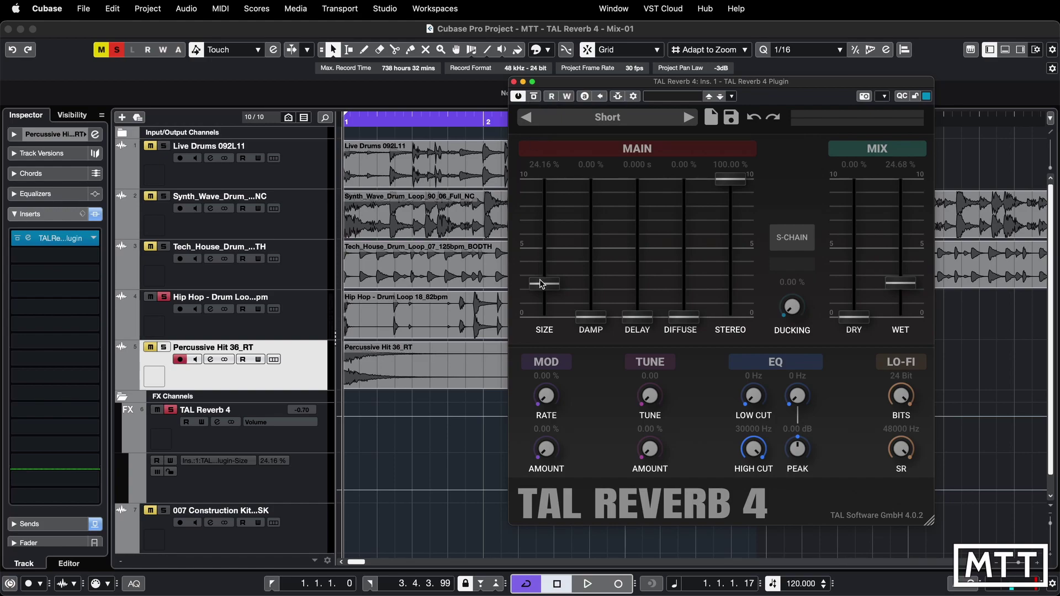
Step: Set the size to about 49%, play the loop, and adjust damp to 100% and then to about 53%
left_click_drag(544, 283, 542, 242)
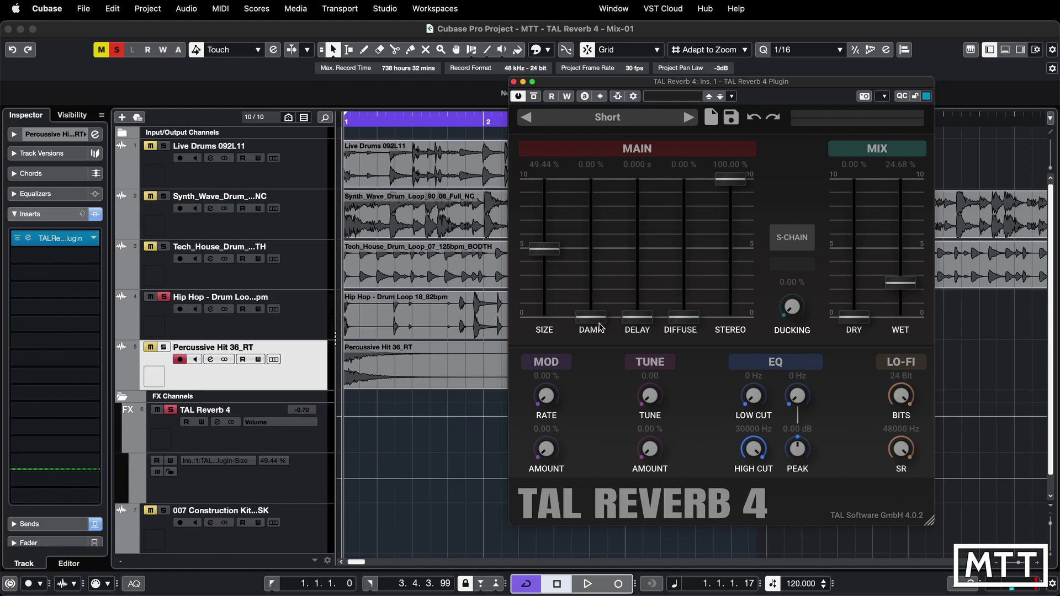
key("space")
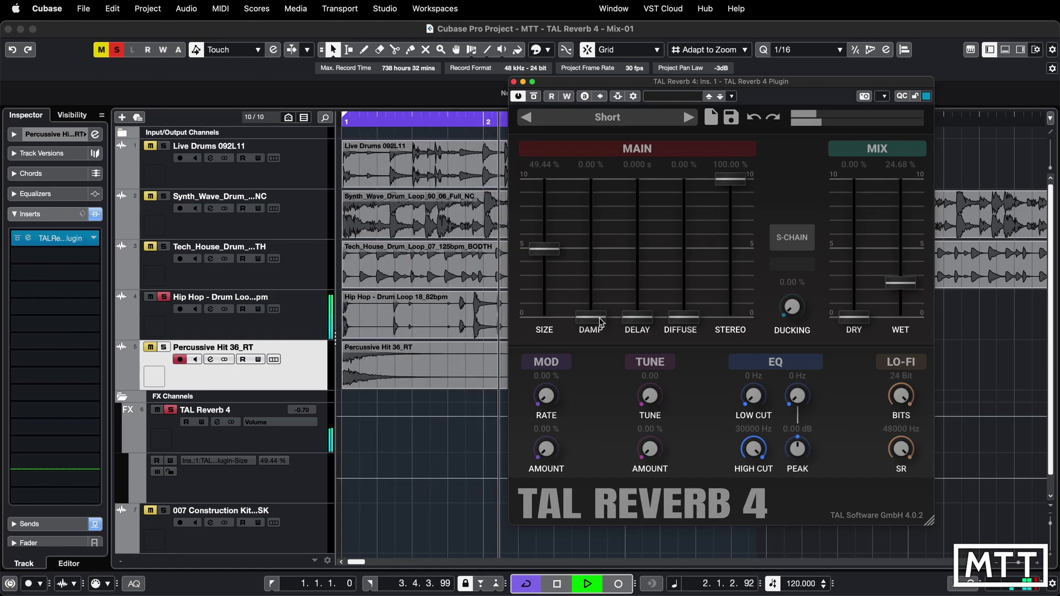
left_click_drag(586, 319, 594, 155)
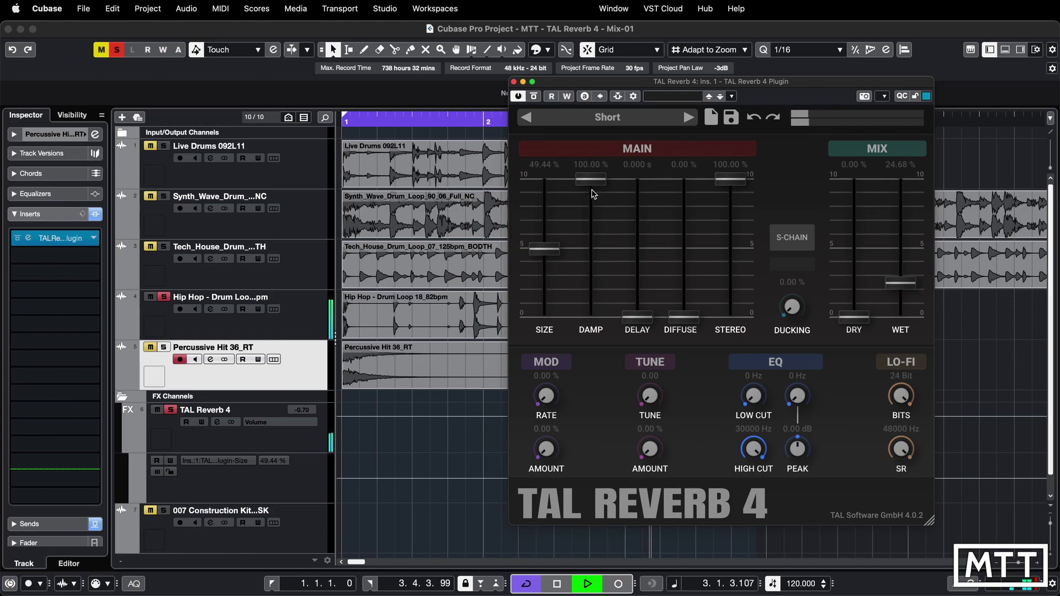
left_click_drag(591, 185, 592, 246)
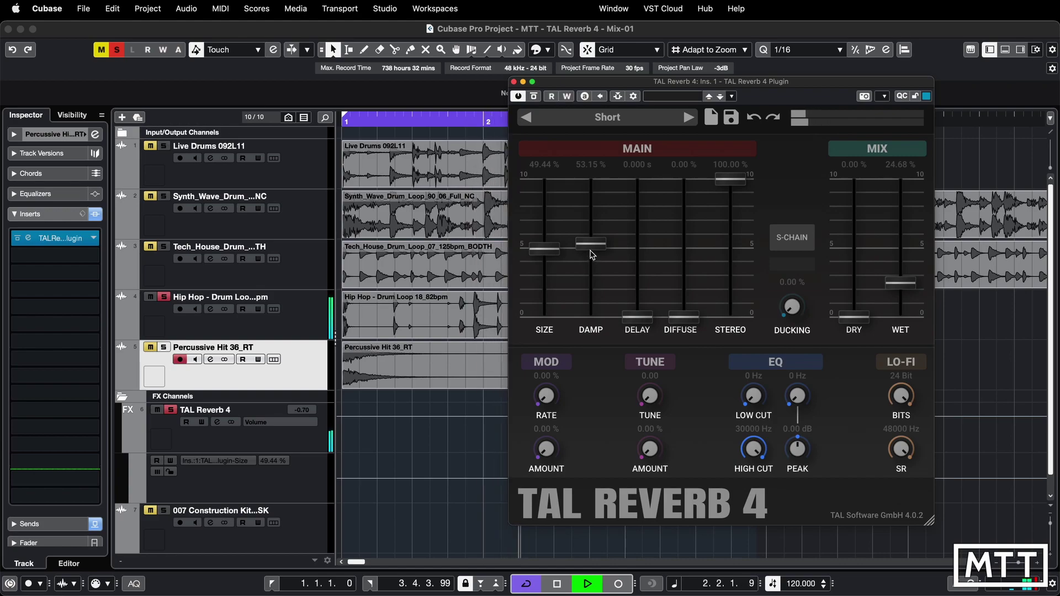
Step: Sweep the reverb's damp to 0%, up to 100%, to about 54% and back to 0% while the loop plays
left_click_drag(591, 254, 587, 342)
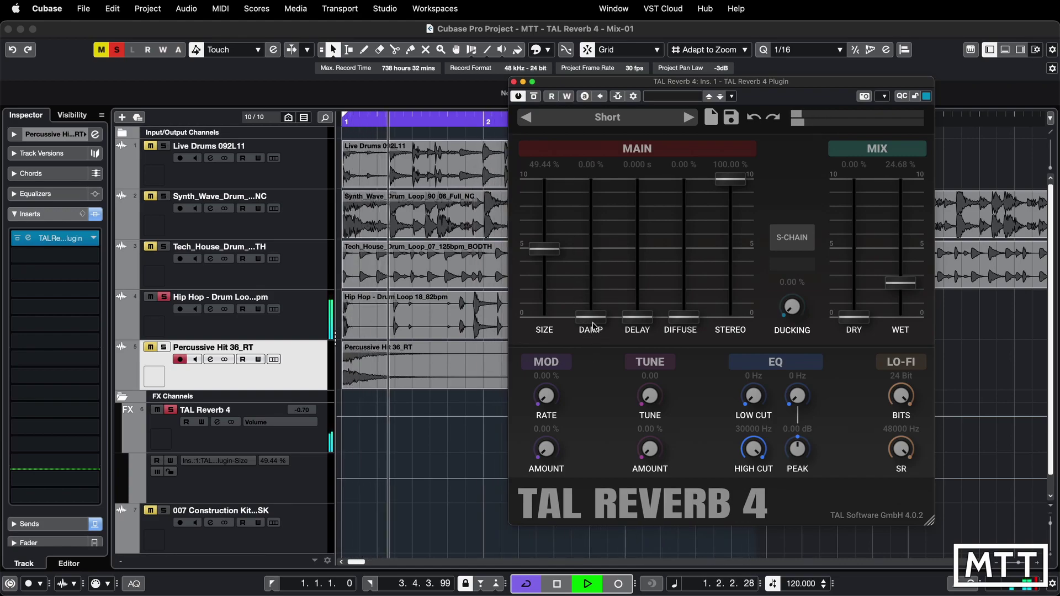
left_click_drag(592, 317, 602, 147)
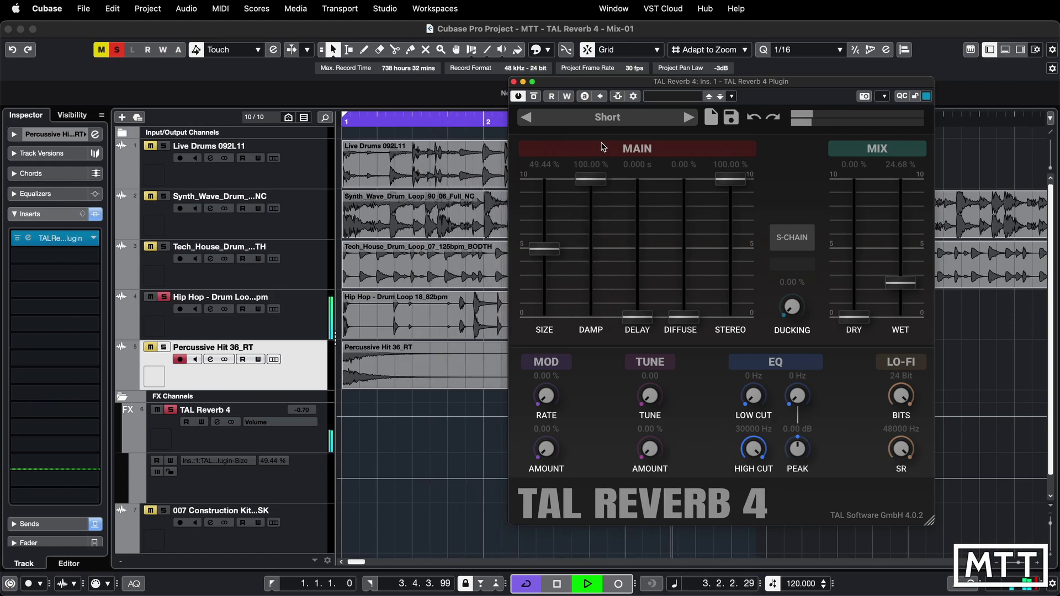
left_click_drag(596, 188, 592, 243)
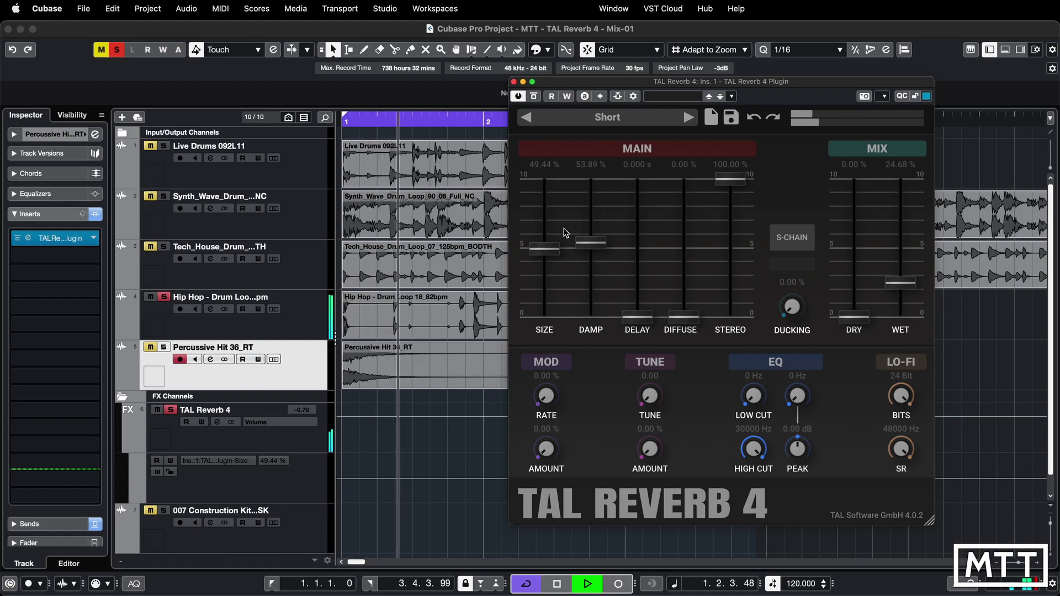
left_click_drag(578, 264, 605, 364)
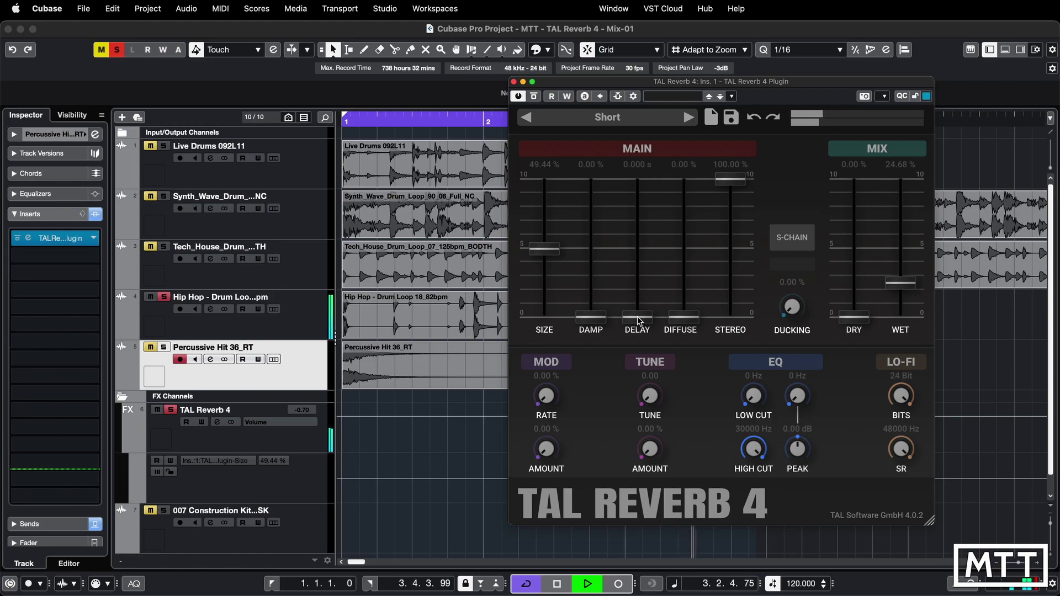
Step: Raise the reverb's delay to about 0.95 s, then lower it through about 0.5, 0.25 and 0.2 s to zero
left_click_drag(639, 320, 639, 187)
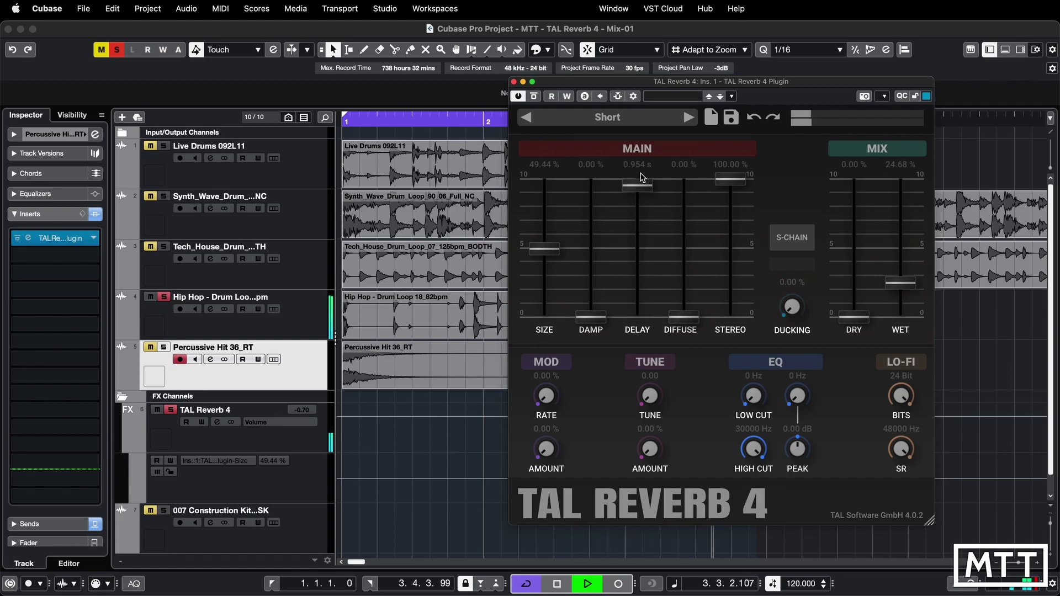
left_click_drag(642, 176, 644, 260)
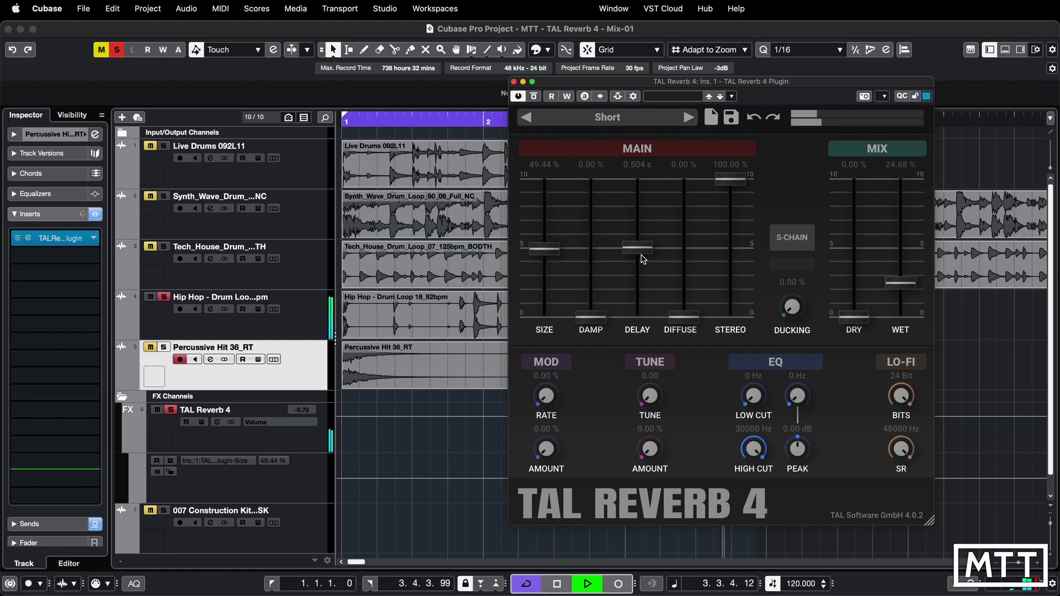
left_click_drag(643, 259, 643, 303)
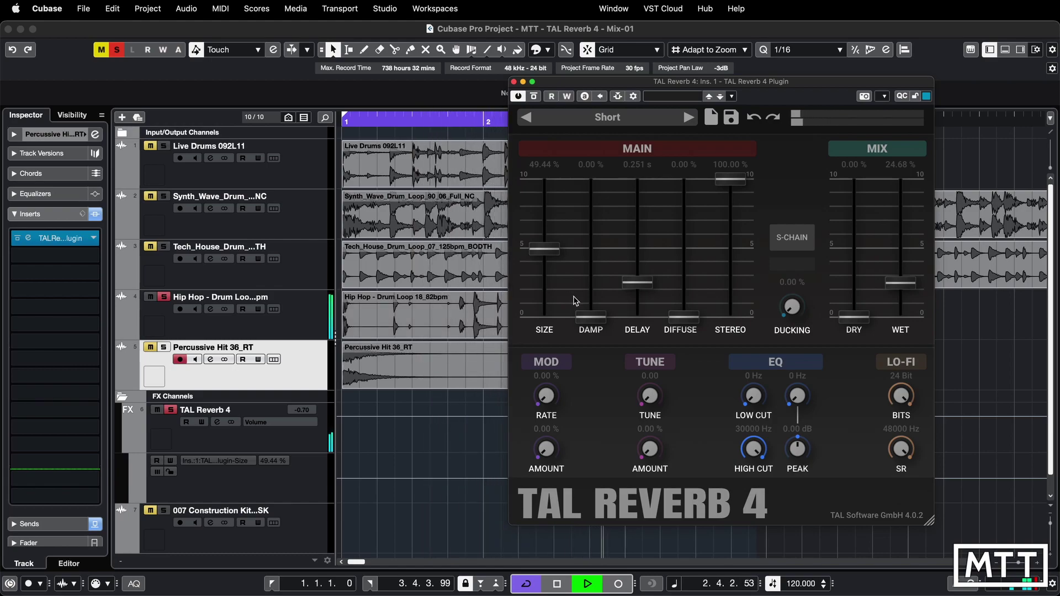
left_click_drag(633, 286, 636, 298)
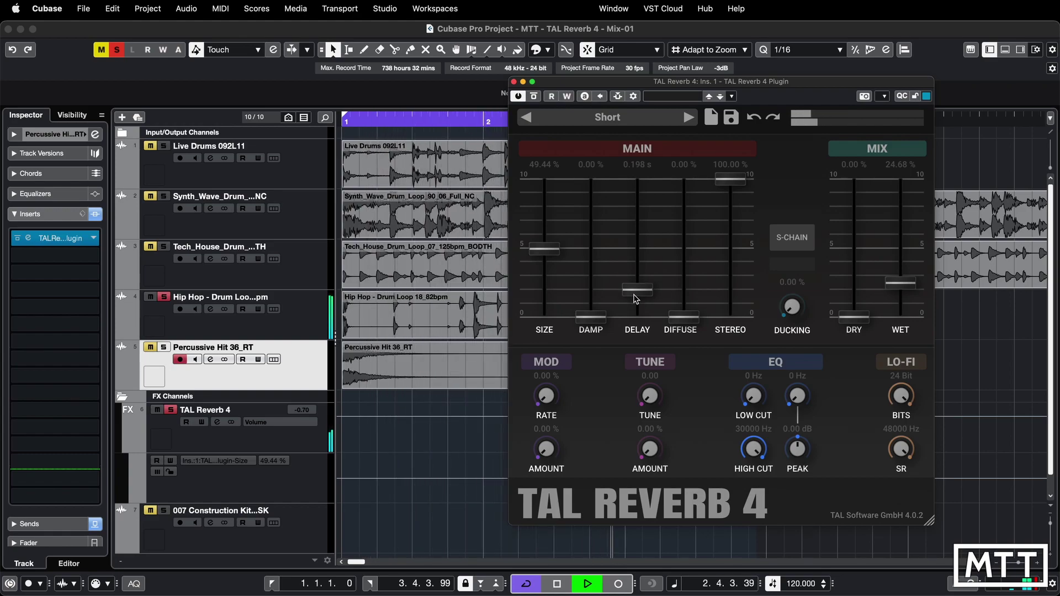
left_click_drag(636, 298, 653, 322)
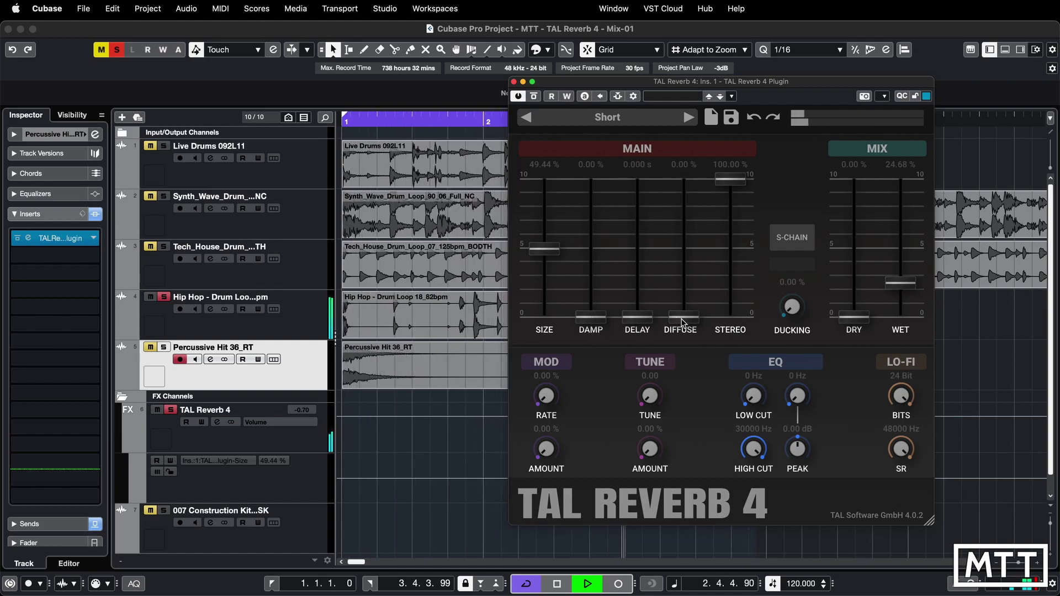
Step: Set damp to about 52% and compare diffuse at 100% and 0%, leaving diffuse at 100%
left_click_drag(683, 323, 681, 189)
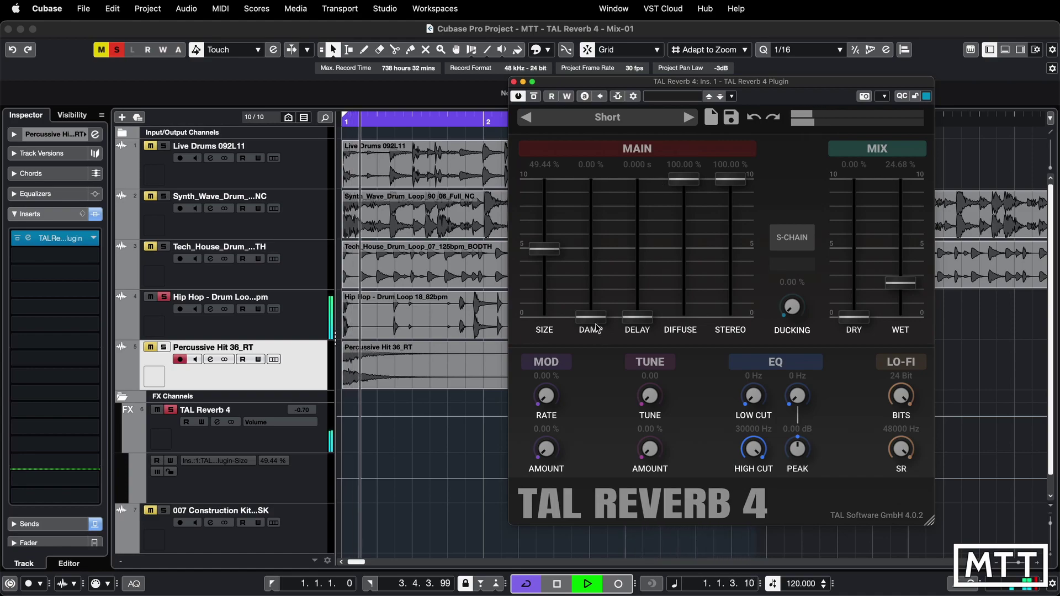
left_click_drag(590, 316, 594, 239)
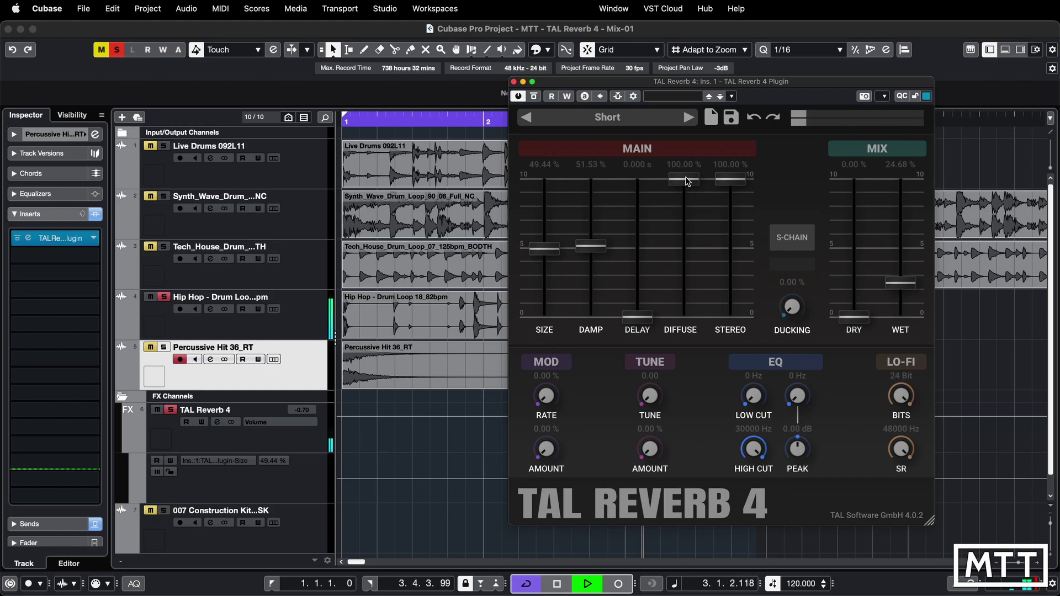
left_click_drag(685, 180, 695, 361)
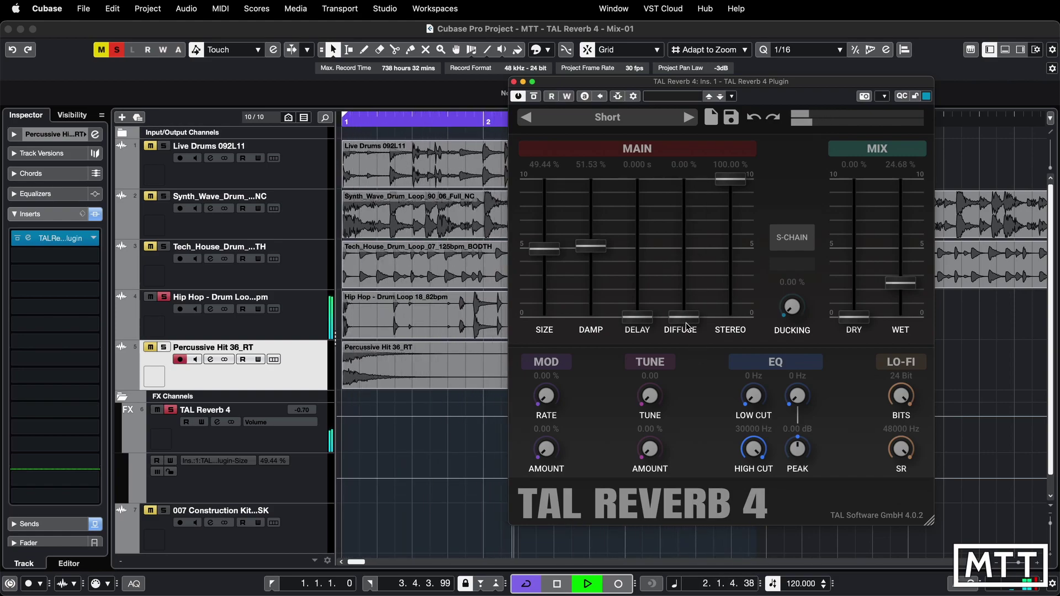
left_click_drag(680, 326, 683, 147)
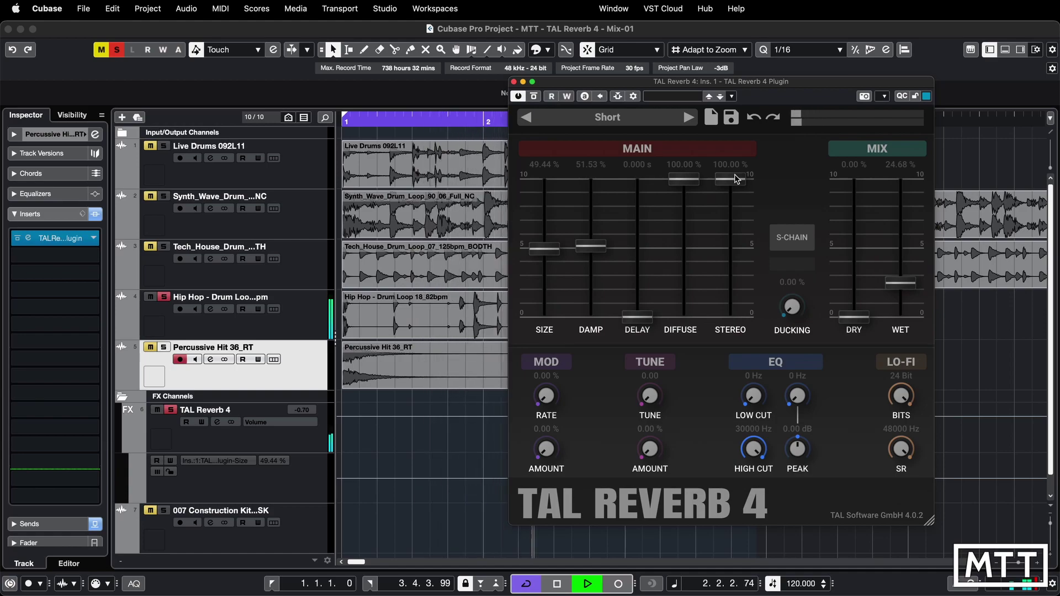
Step: Narrow the reverb's stereo width to 0%, return it to 100%, and set the size to about 64%
left_click_drag(735, 175, 740, 334)
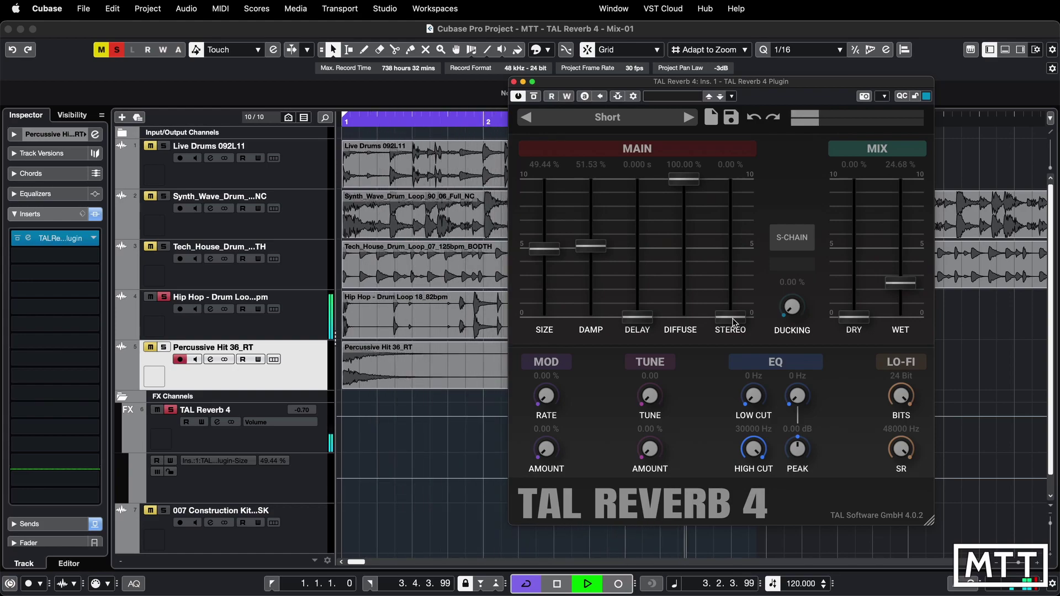
left_click_drag(734, 323, 731, 144)
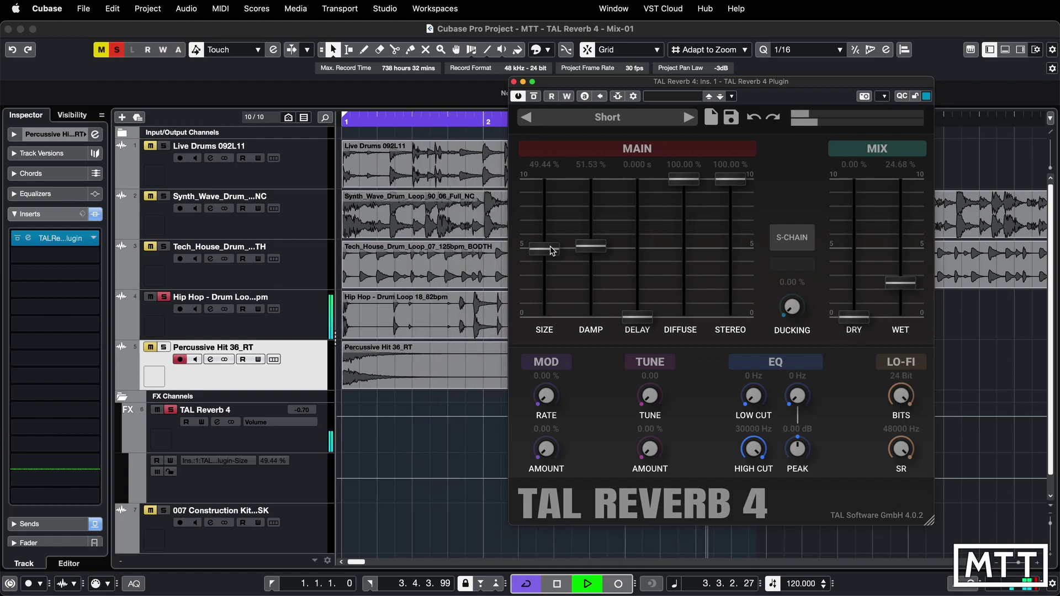
left_click_drag(552, 250, 539, 231)
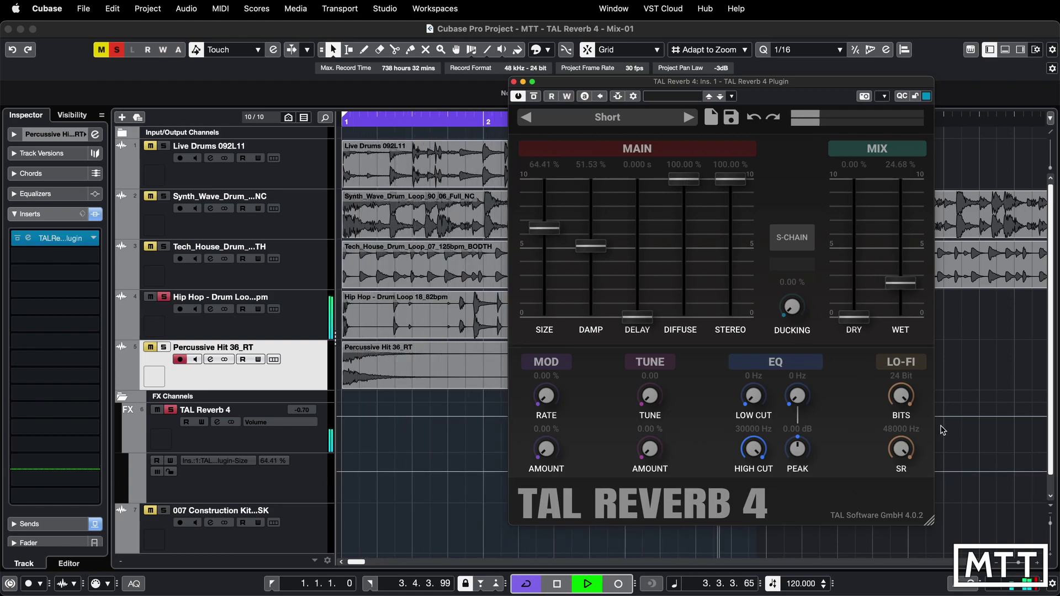
Step: Reduce the lo-fi bit depth to 6 bit and further down to 2 bit
left_click_drag(897, 396, 896, 426)
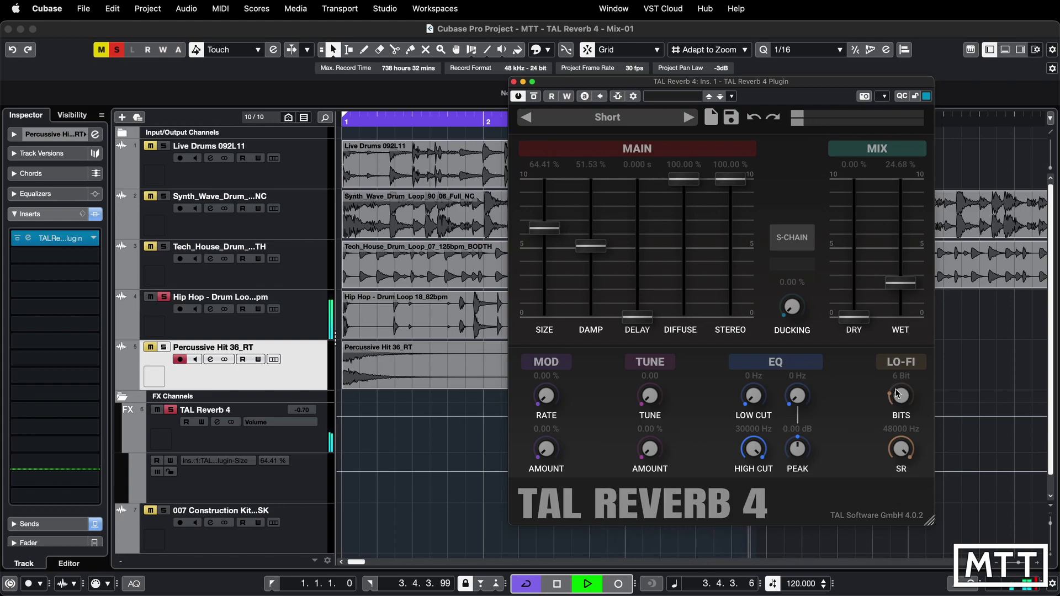
left_click_drag(897, 393, 896, 408)
scroll(897, 407, "down", 1)
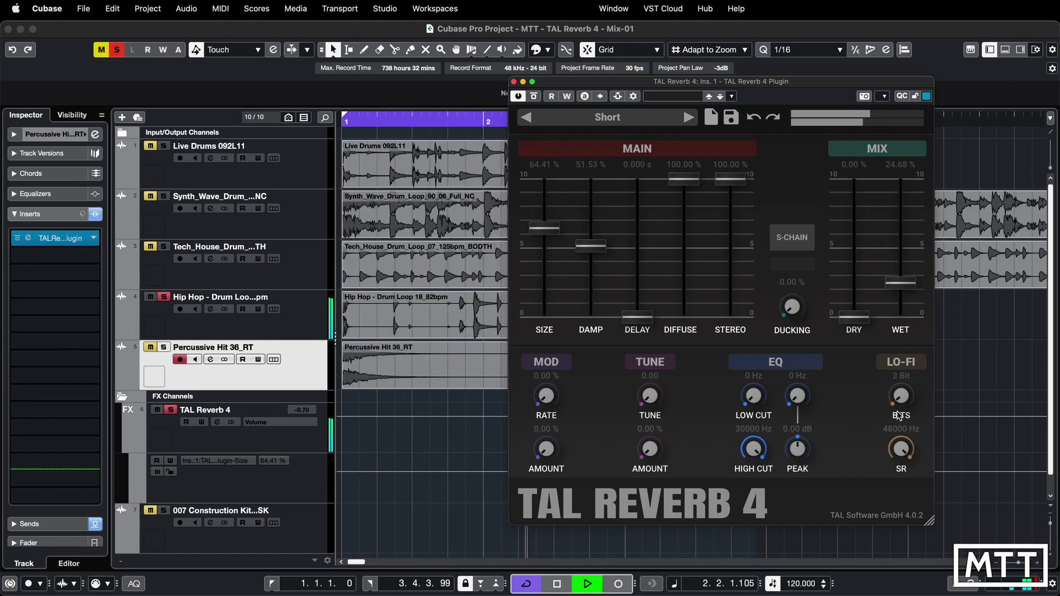
left_click_drag(898, 411, 900, 416)
Step: Raise the wet level to about 43%, lower it to about 20%, and set the lo-fi bit depth to 4 bit
left_click_drag(900, 283, 901, 256)
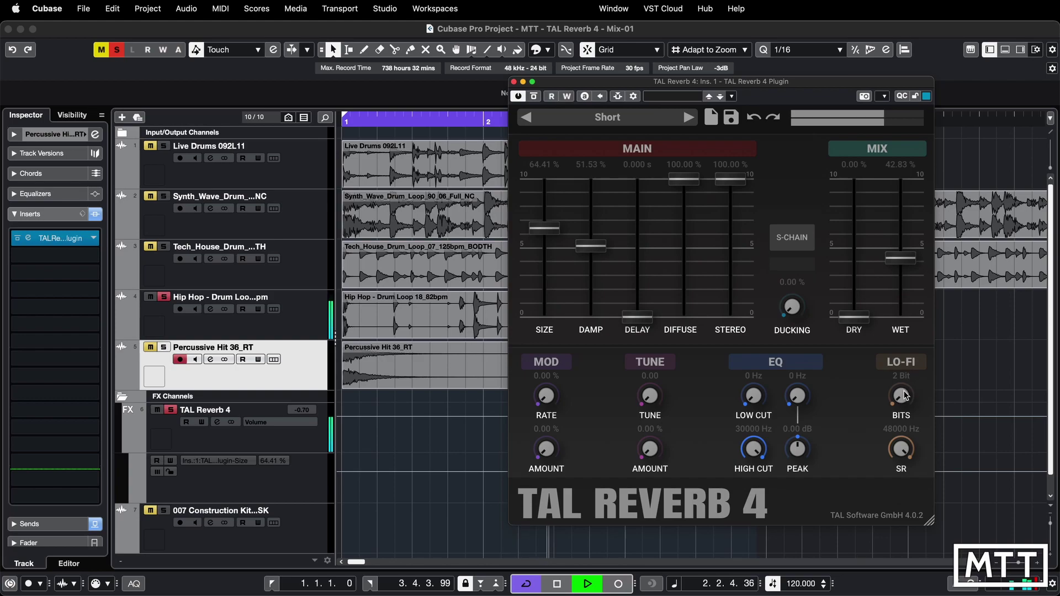
left_click_drag(899, 257, 901, 288)
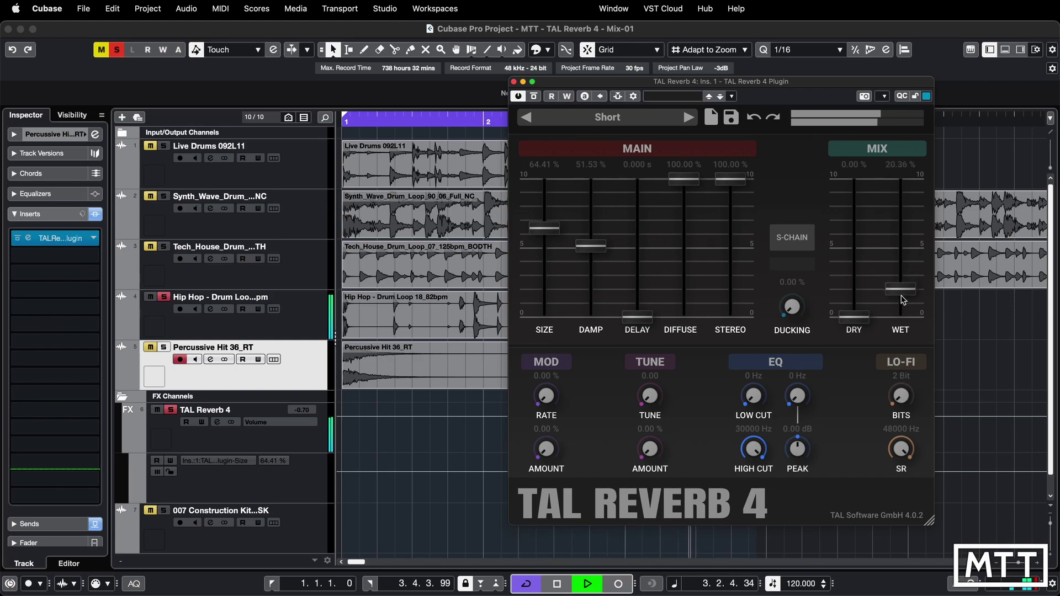
left_click_drag(909, 413, 908, 408)
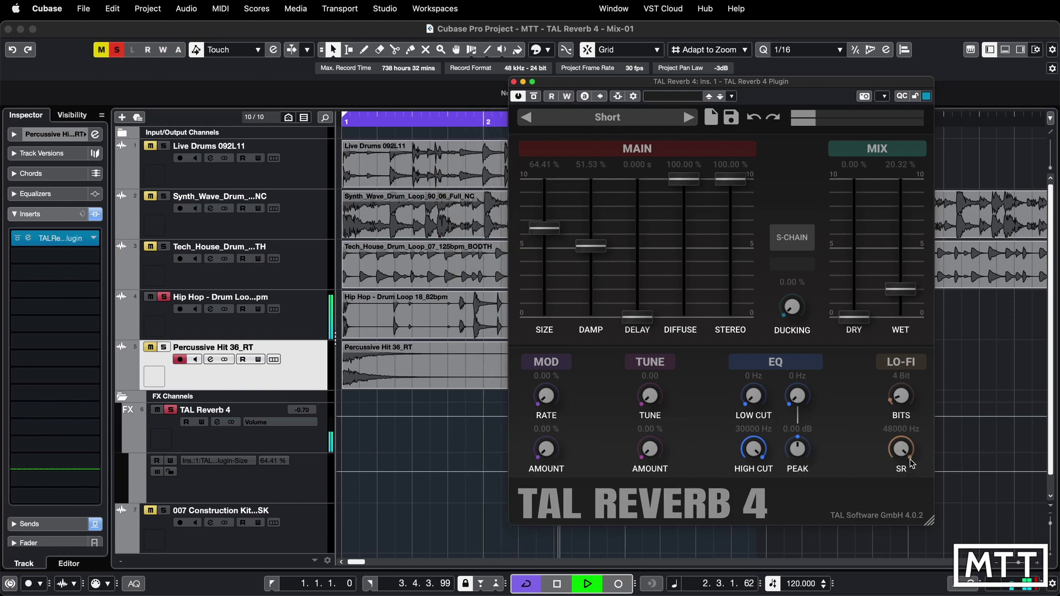
Step: Lower the lo-fi sample rate to about 14772 Hz and further to about 5313 Hz, with the bit depth at 6 bit
left_click_drag(911, 463, 898, 535)
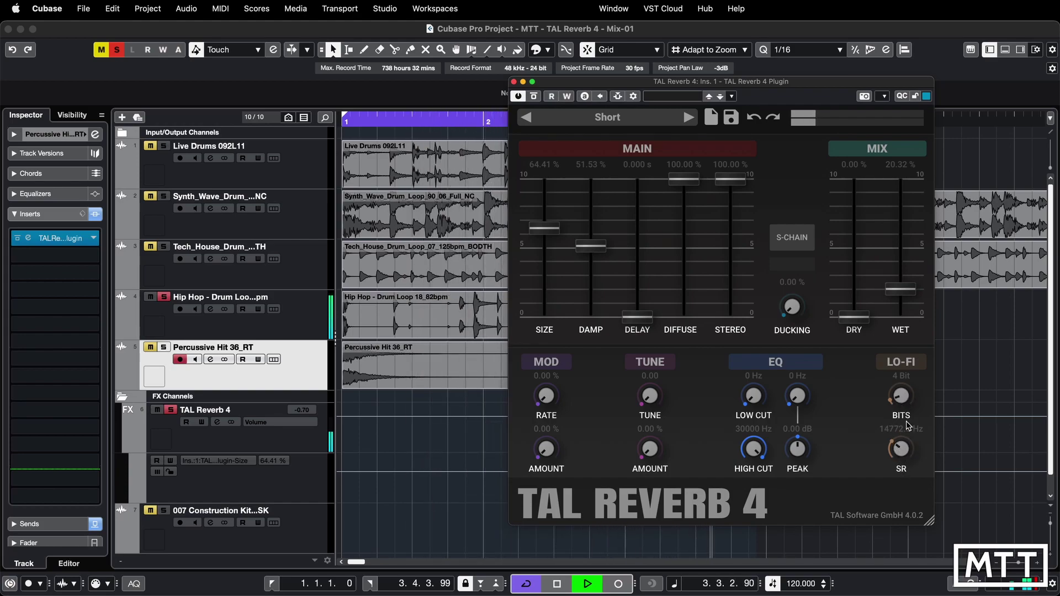
left_click_drag(903, 440, 901, 465)
left_click_drag(899, 411, 898, 395)
left_click_drag(903, 457, 895, 475)
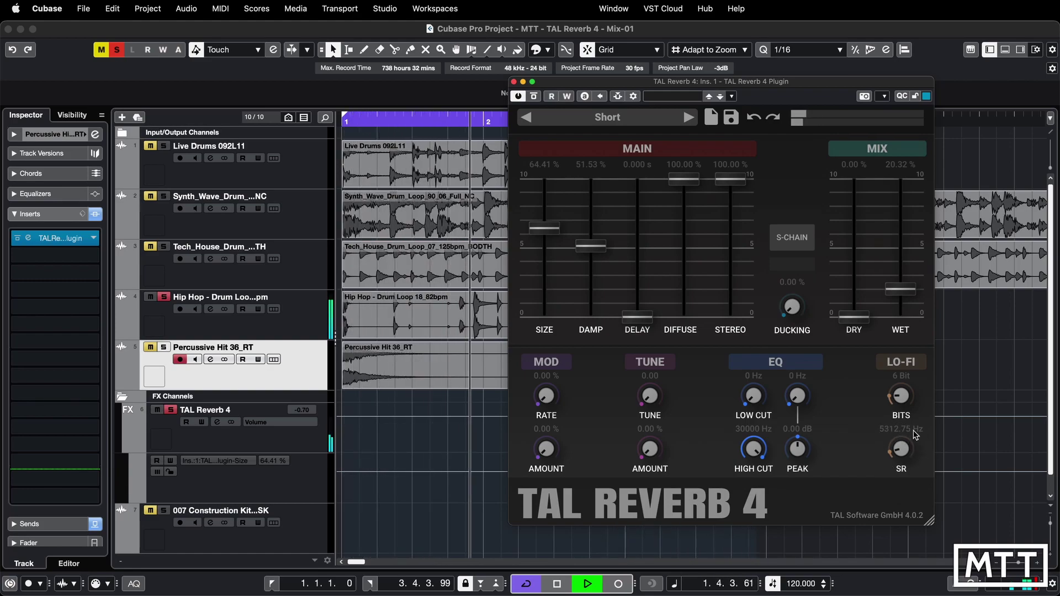
Step: Try lo-fi sample rates of about 3405 and 5404 Hz, then restore 48000 Hz and 24 bit
left_click_drag(901, 449, 899, 463)
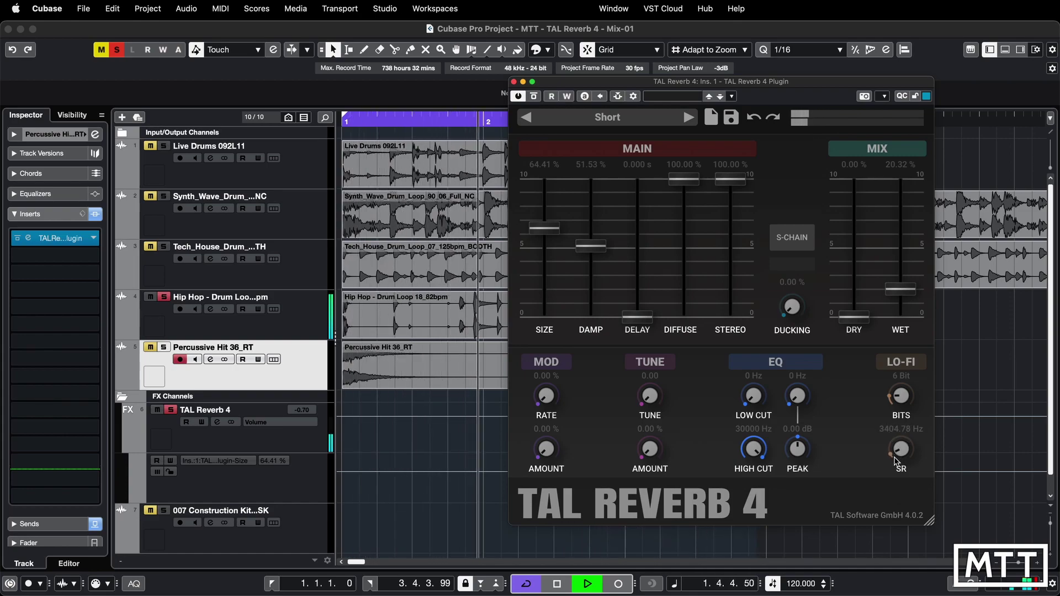
left_click_drag(897, 462, 897, 454)
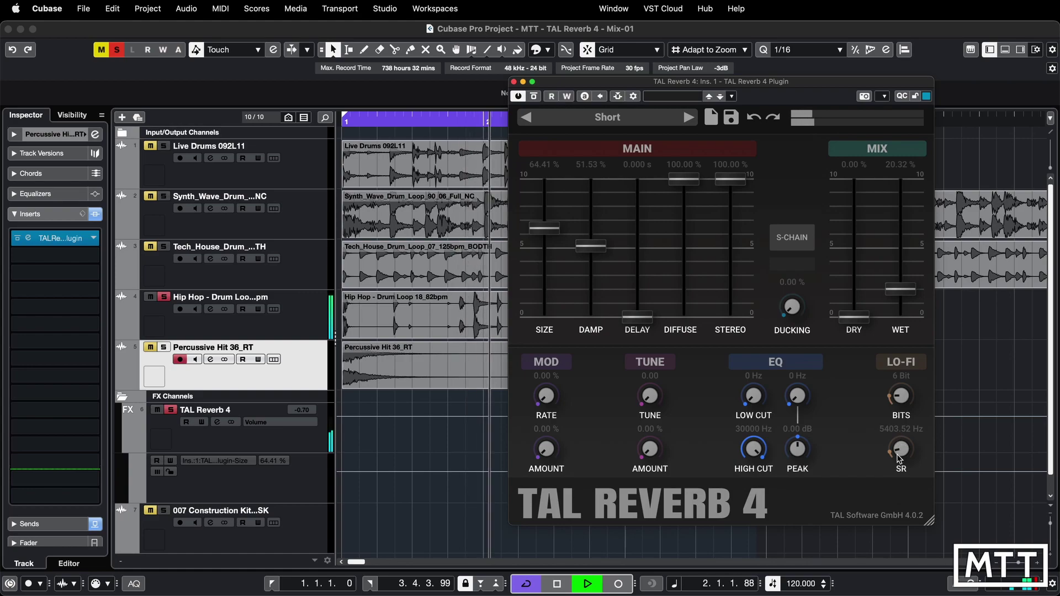
left_click_drag(900, 444, 907, 308)
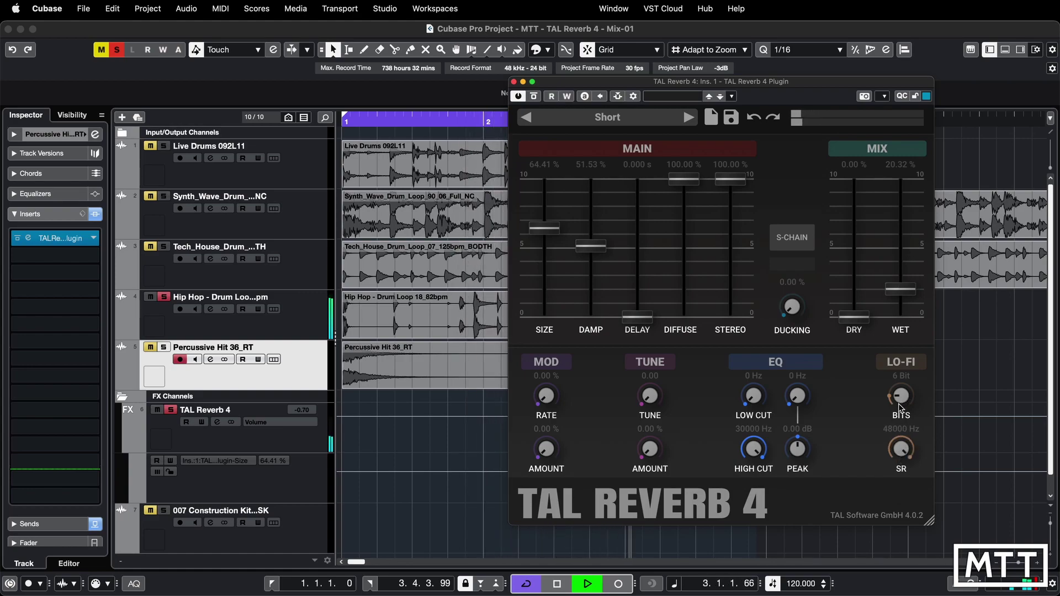
left_click_drag(899, 408, 916, 253)
Step: Try the EQ low cut at 251 Hz and 1494 Hz, returning it to 0 Hz after each
left_click_drag(754, 405, 750, 363)
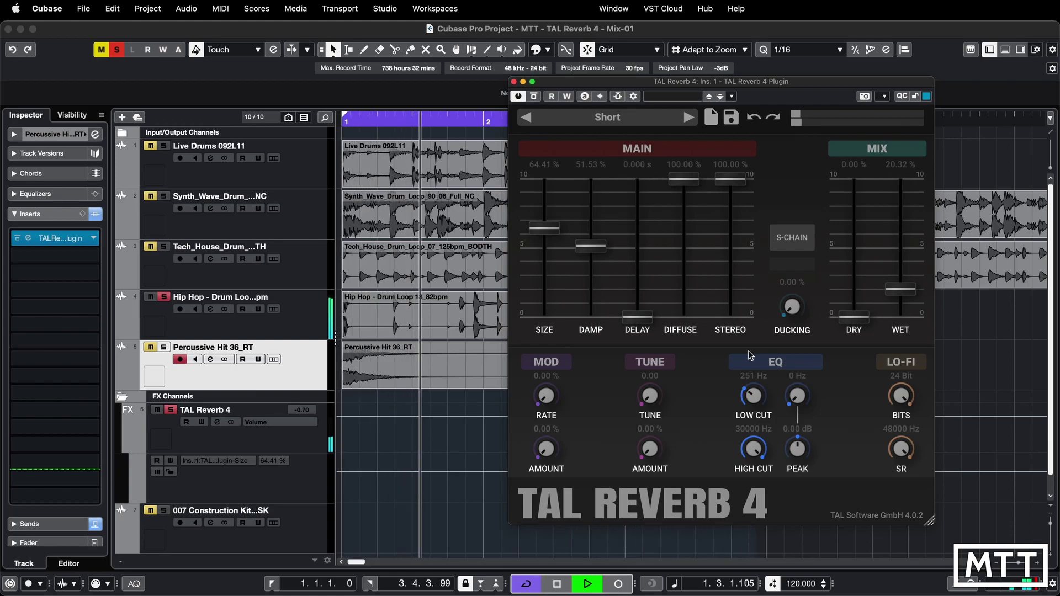
left_click_drag(757, 404, 757, 484)
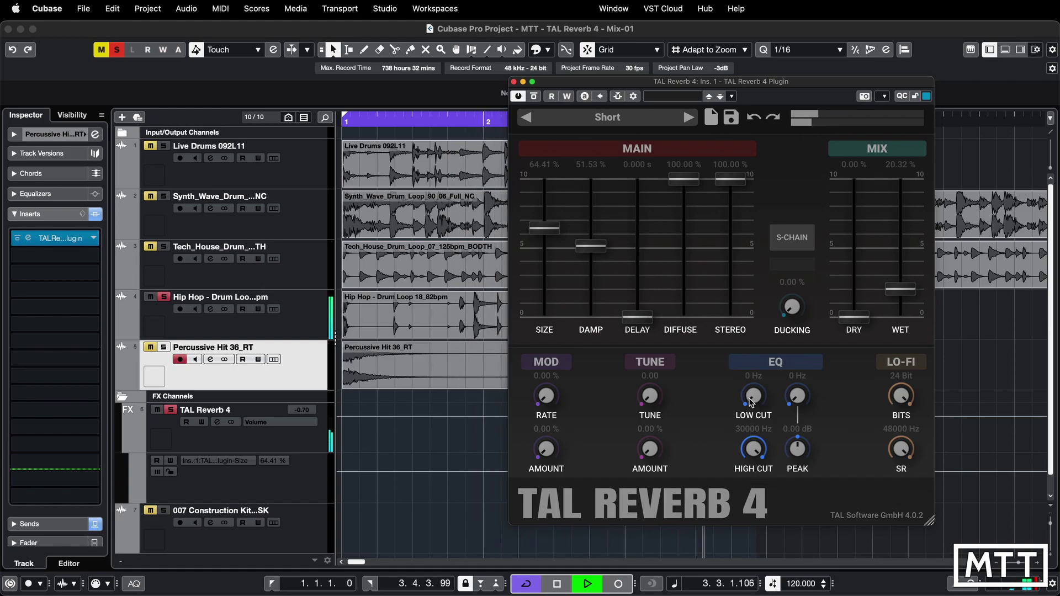
left_click_drag(750, 398, 752, 324)
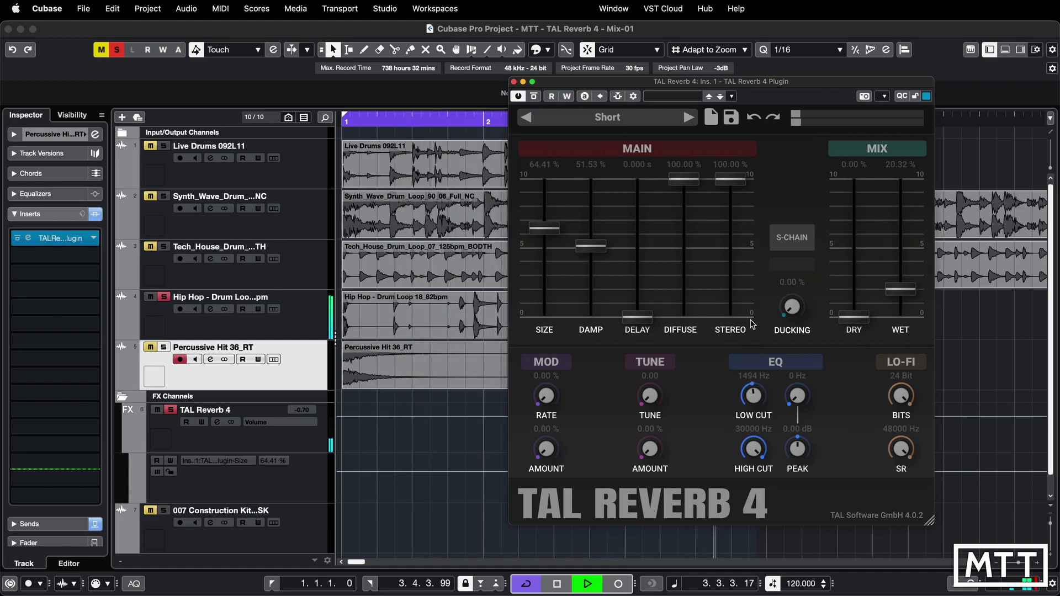
left_click_drag(758, 365, 757, 362)
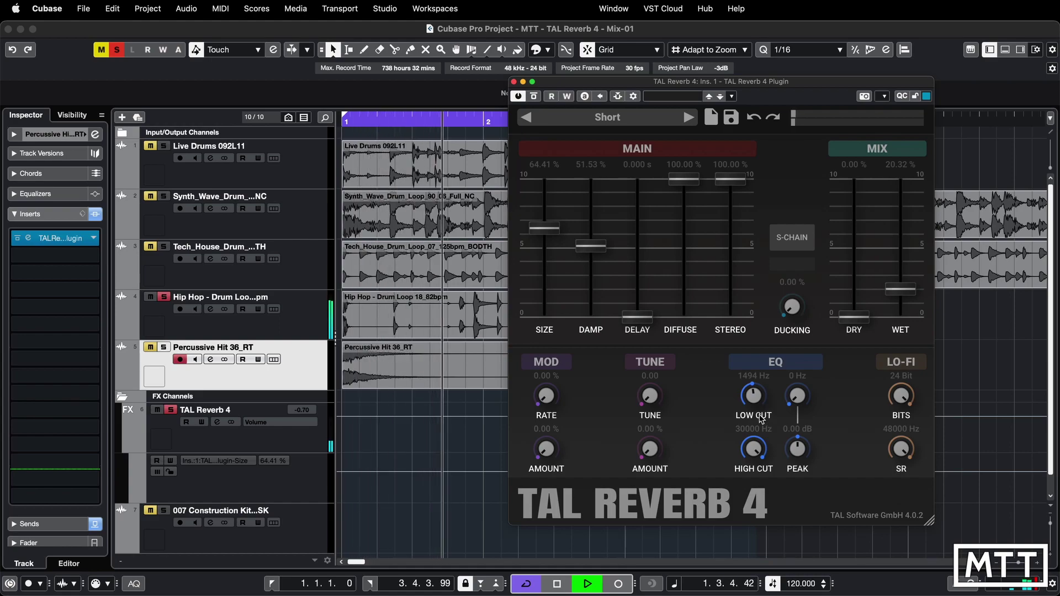
left_click_drag(755, 406, 761, 458)
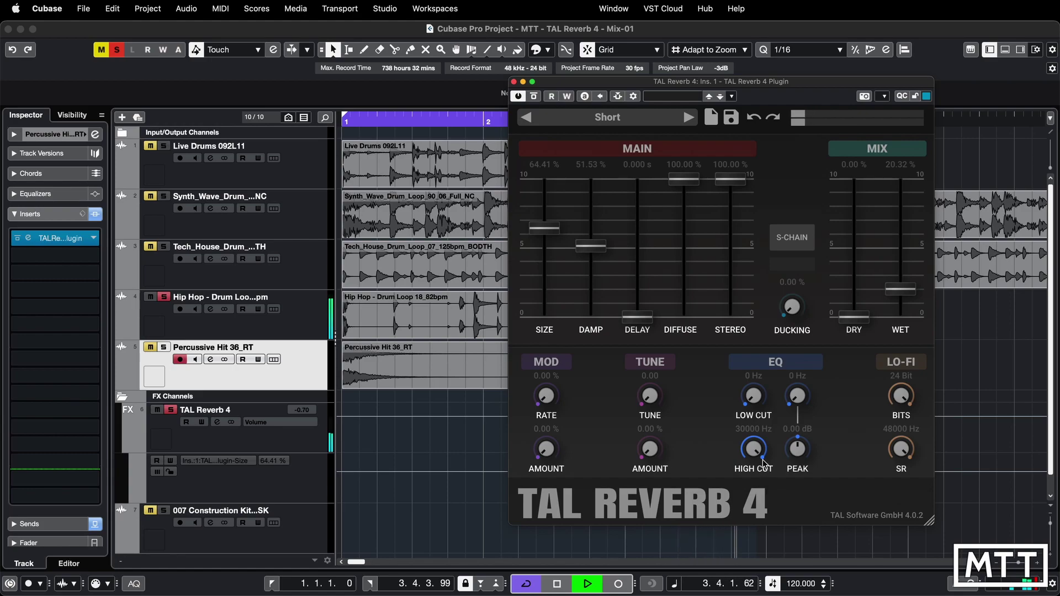
Step: Lower the EQ high cut to about 2681 Hz, restore it to 30000 Hz, and stop playback
left_click_drag(763, 463, 756, 454)
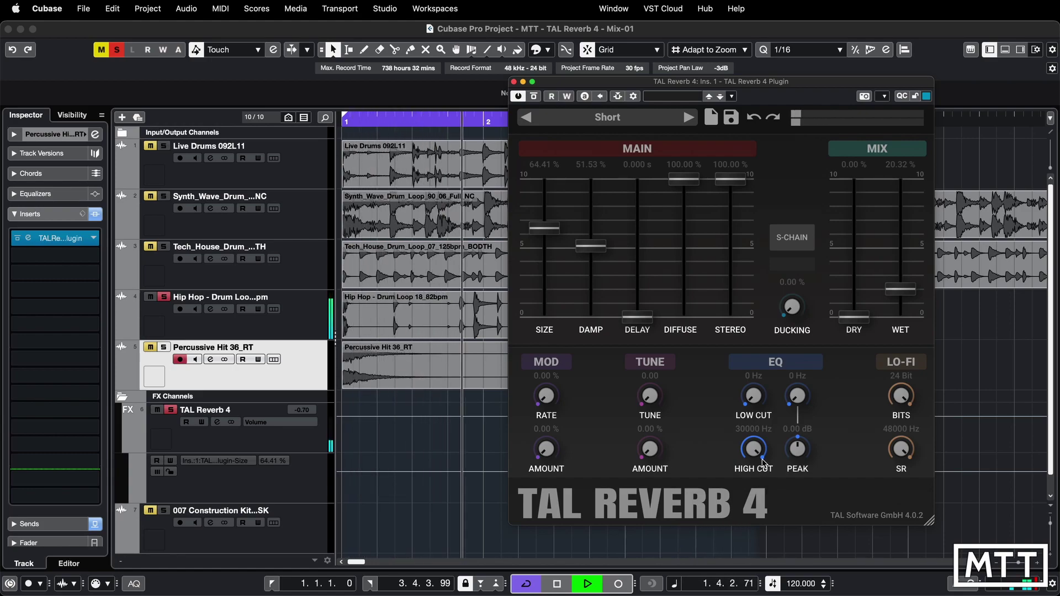
left_click_drag(757, 493, 759, 528)
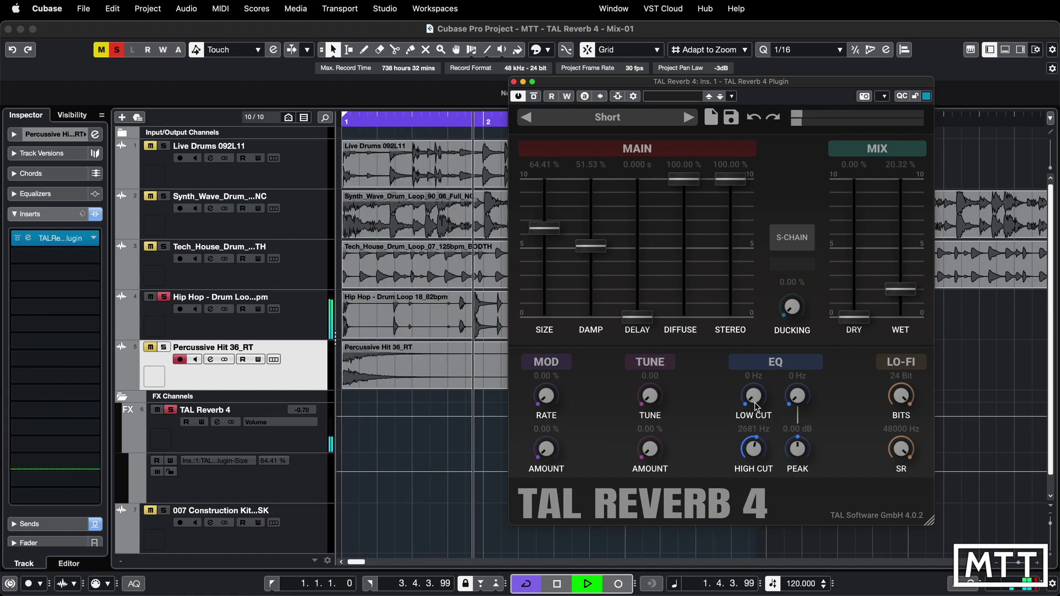
left_click_drag(754, 448, 758, 318)
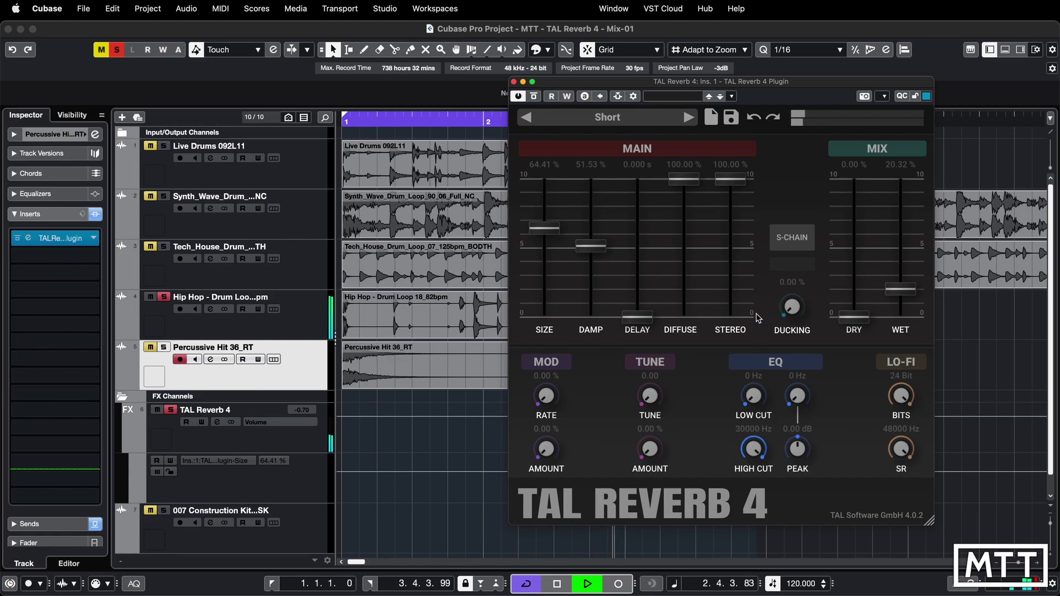
key("space")
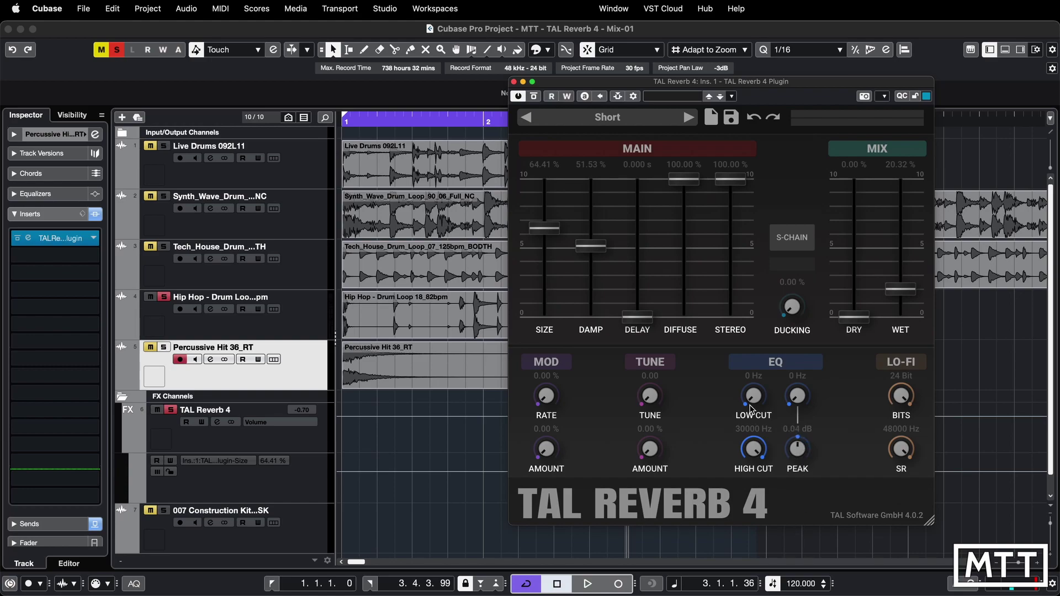
Step: During playback, try an EQ peak boost of about 7.96 dB at 2513 Hz, reset the peak gain to 0 dB, and stop playback
key("space")
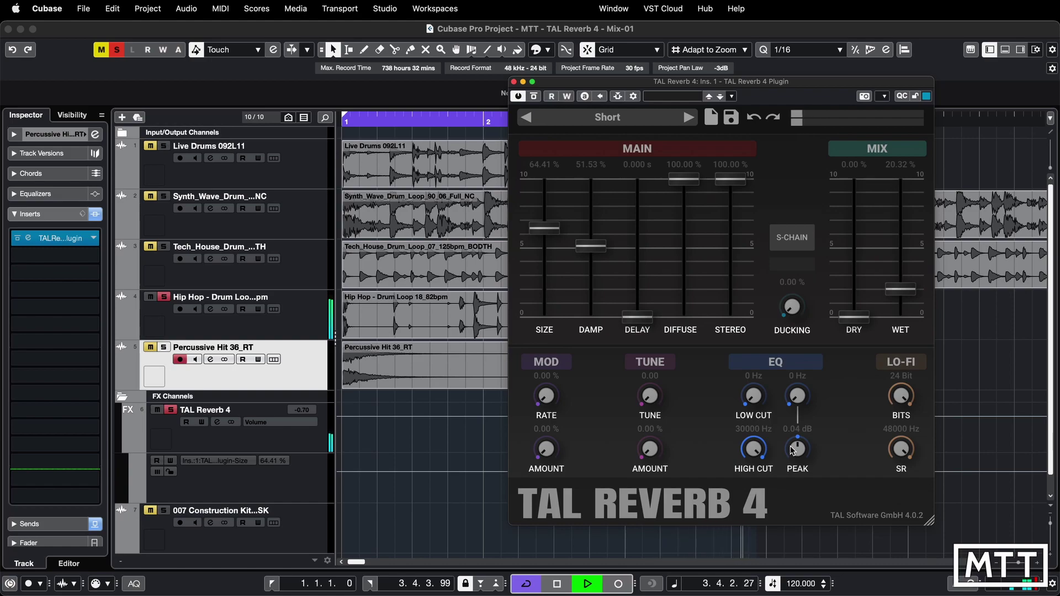
left_click_drag(793, 450, 801, 312)
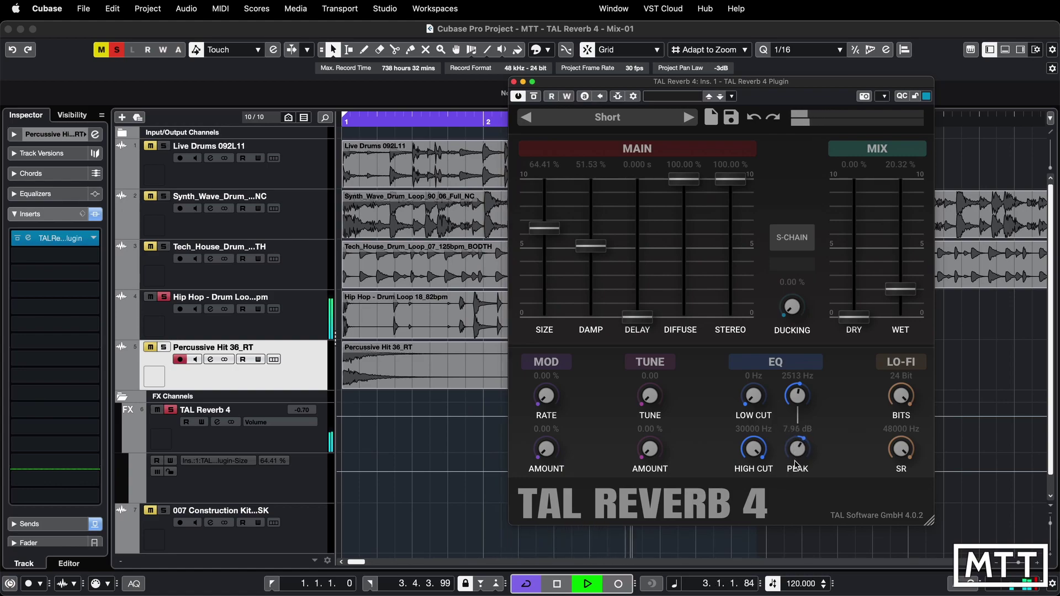
left_click_drag(797, 448, 796, 508)
double_click(798, 447)
key("space")
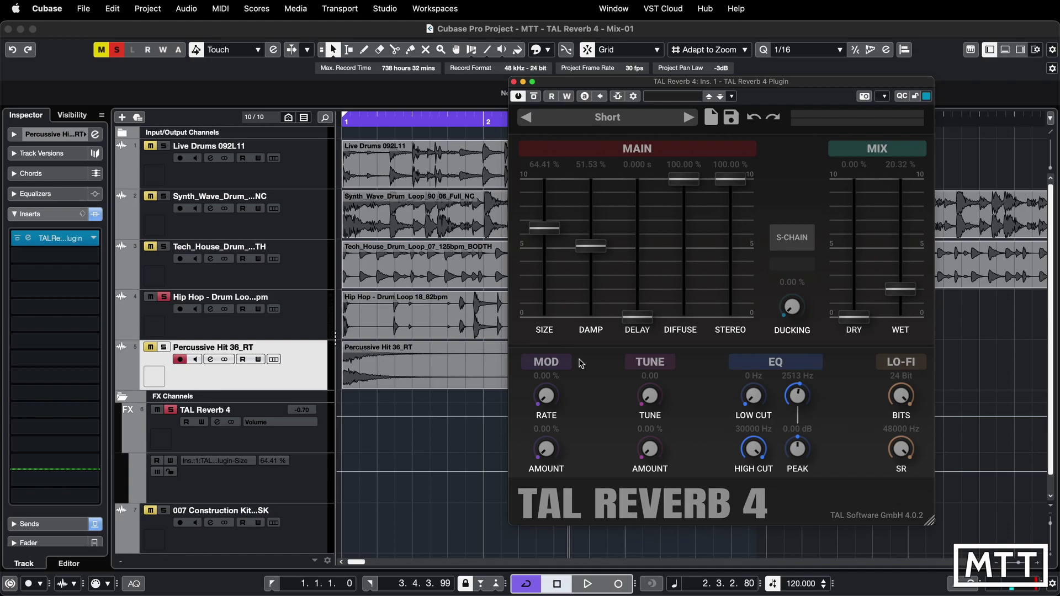
Step: Play the loop and raise the modulation amount to 100% and the modulation rate to about 78%
key("space")
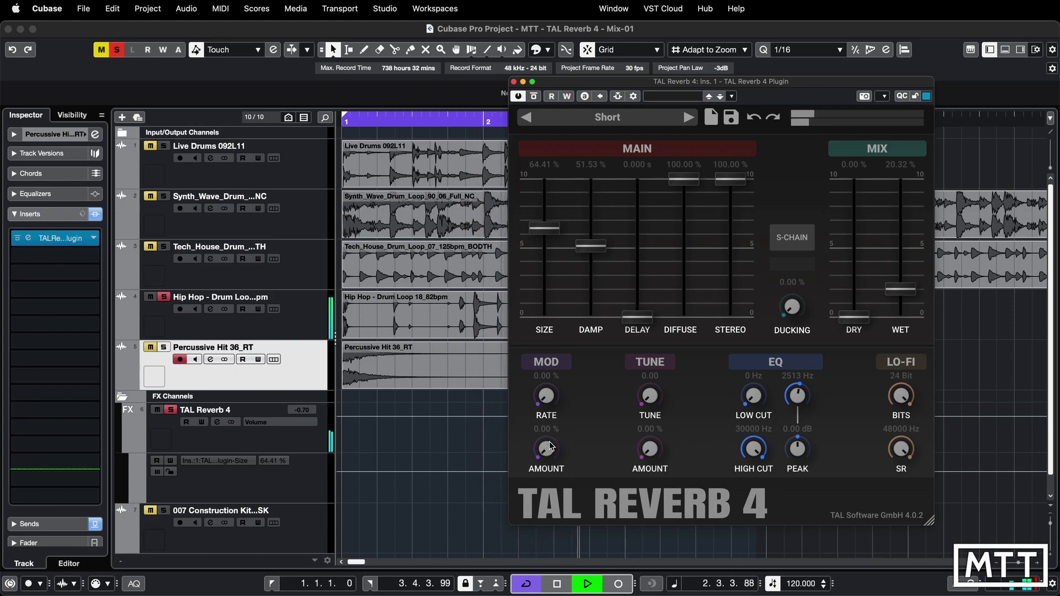
left_click_drag(541, 462, 542, 371)
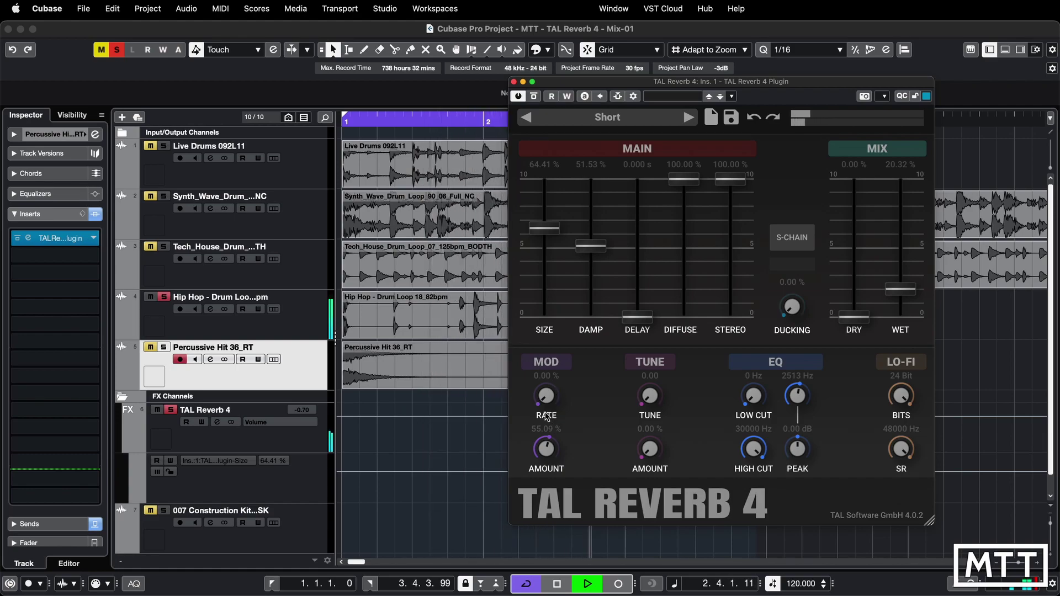
left_click_drag(545, 411, 542, 319)
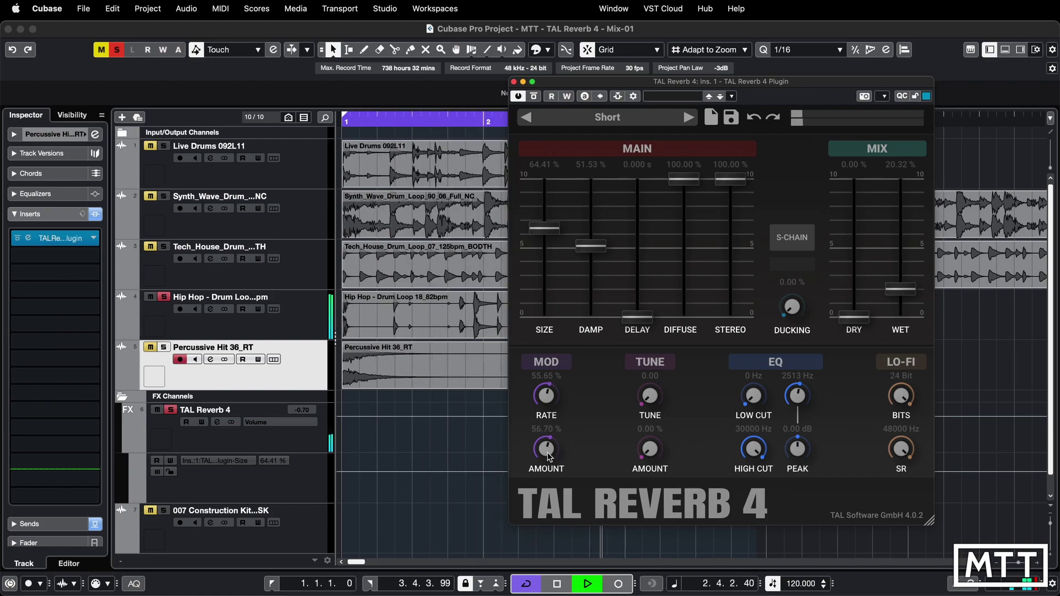
left_click_drag(549, 457, 549, 363)
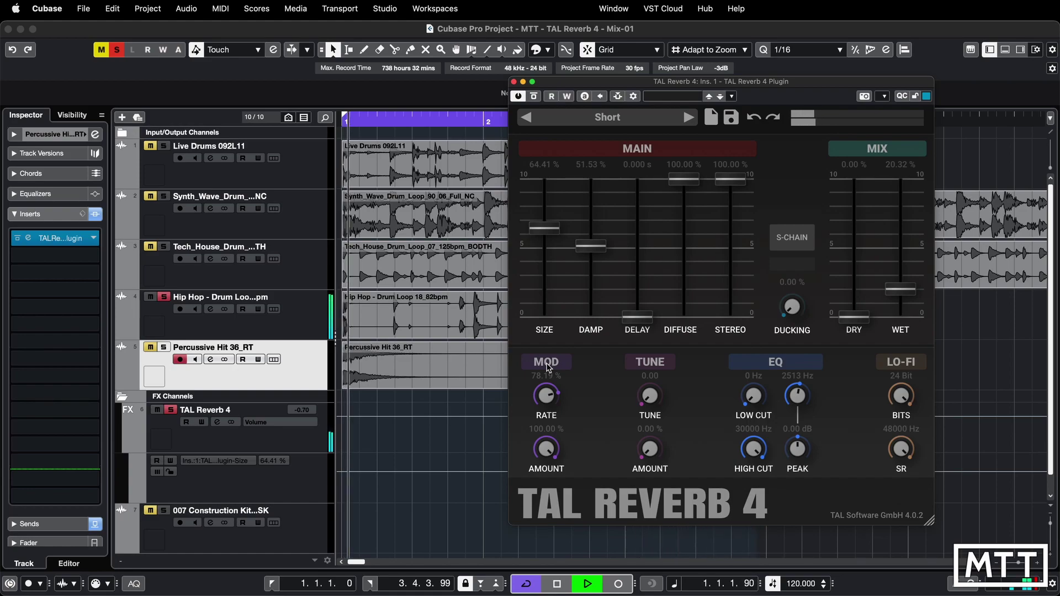
Step: Switch the Hip Hop drum track's TAL Reverb 4 send to pre-fader and lower the track volume to minus infinity
left_click(296, 328)
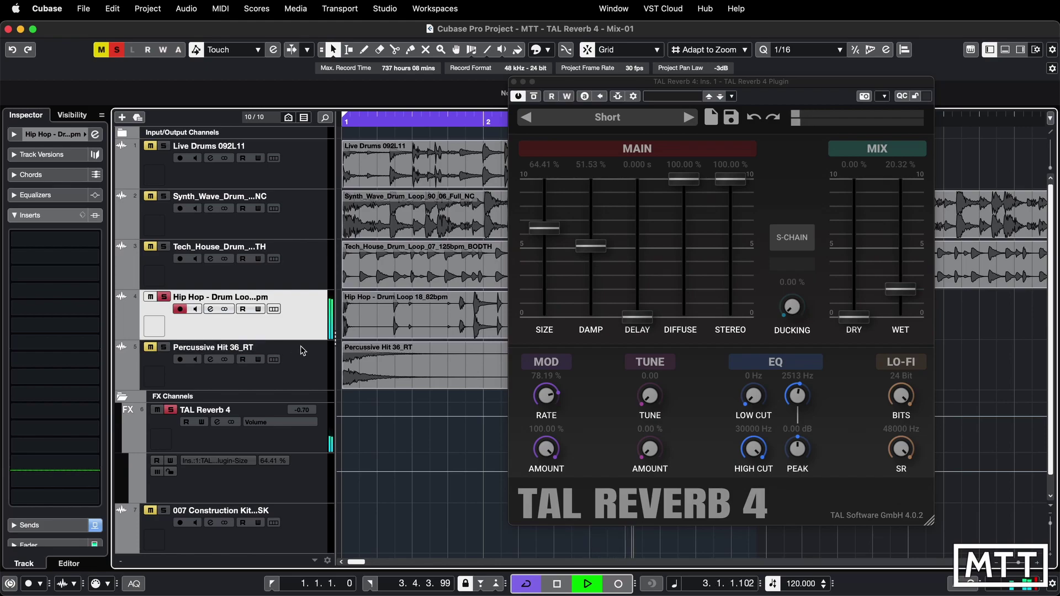
left_click(42, 526)
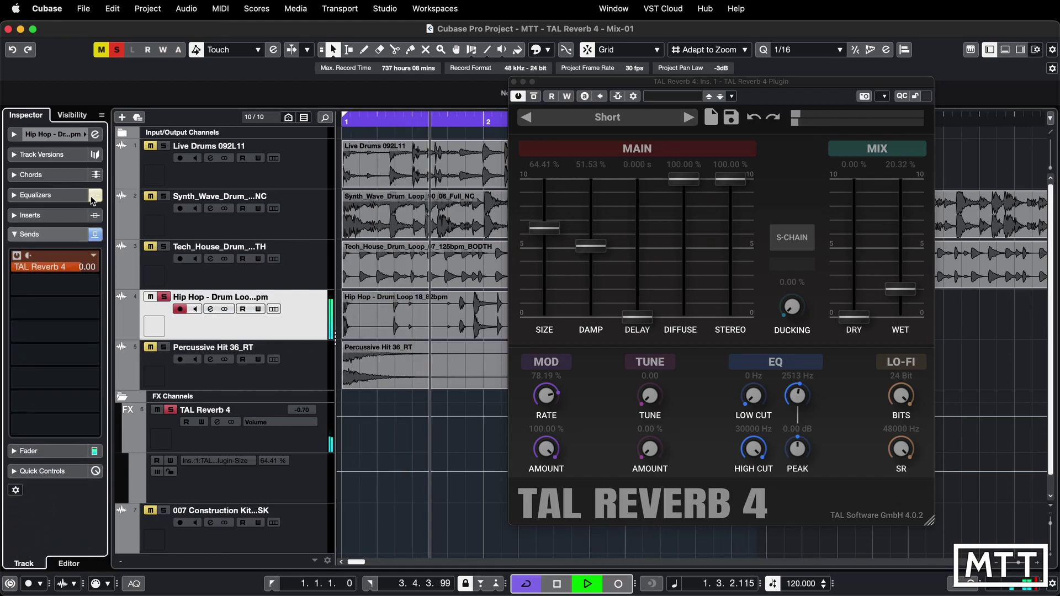
left_click(28, 257)
left_click(50, 135)
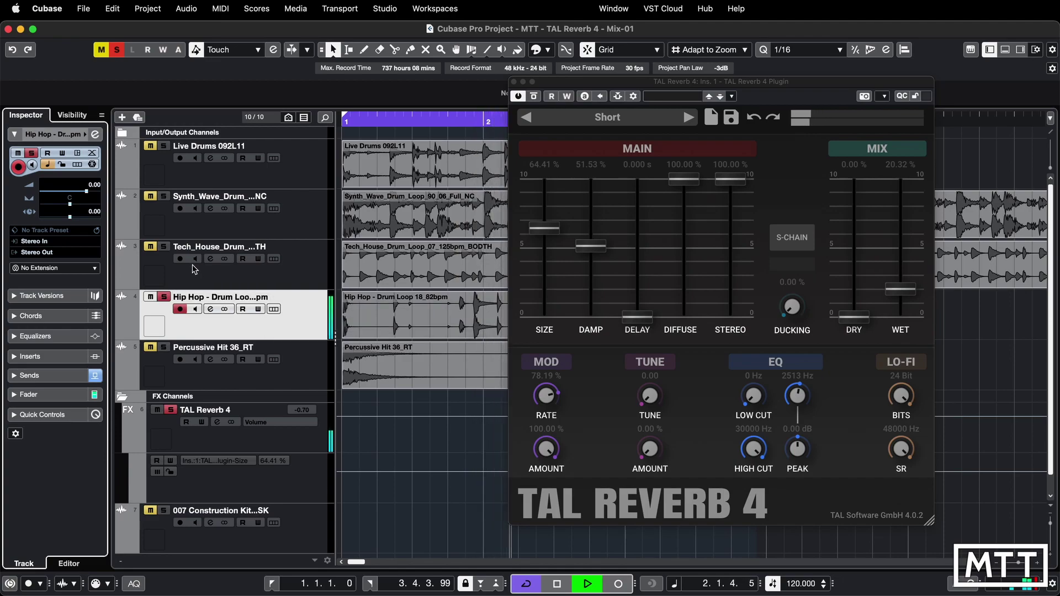
left_click_drag(86, 191, 25, 194)
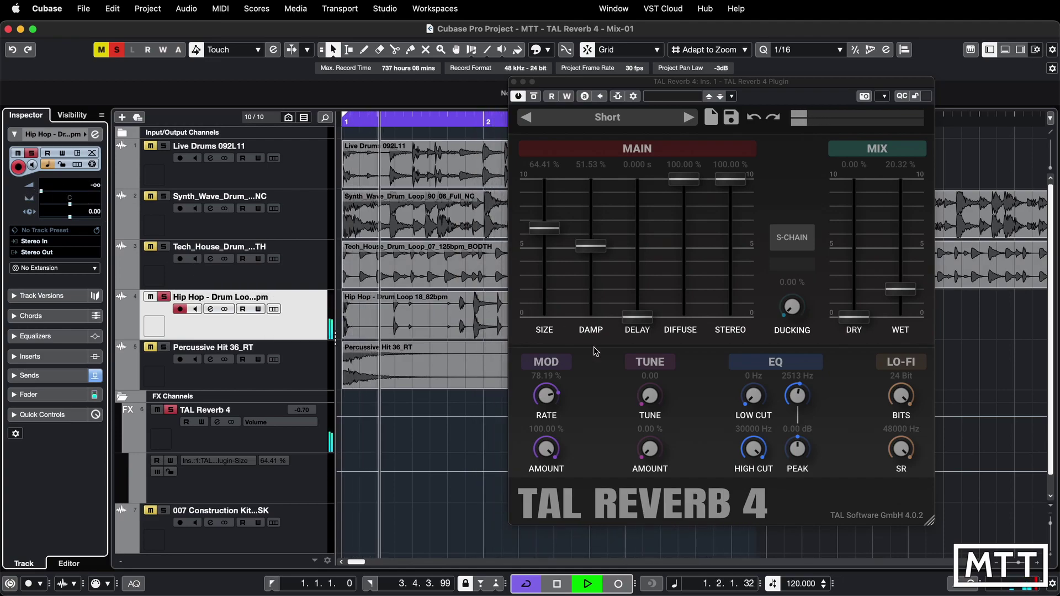
Step: Raise the reverb's wet level to about 46% and lower the modulation rate to 0%
left_click_drag(900, 288, 903, 254)
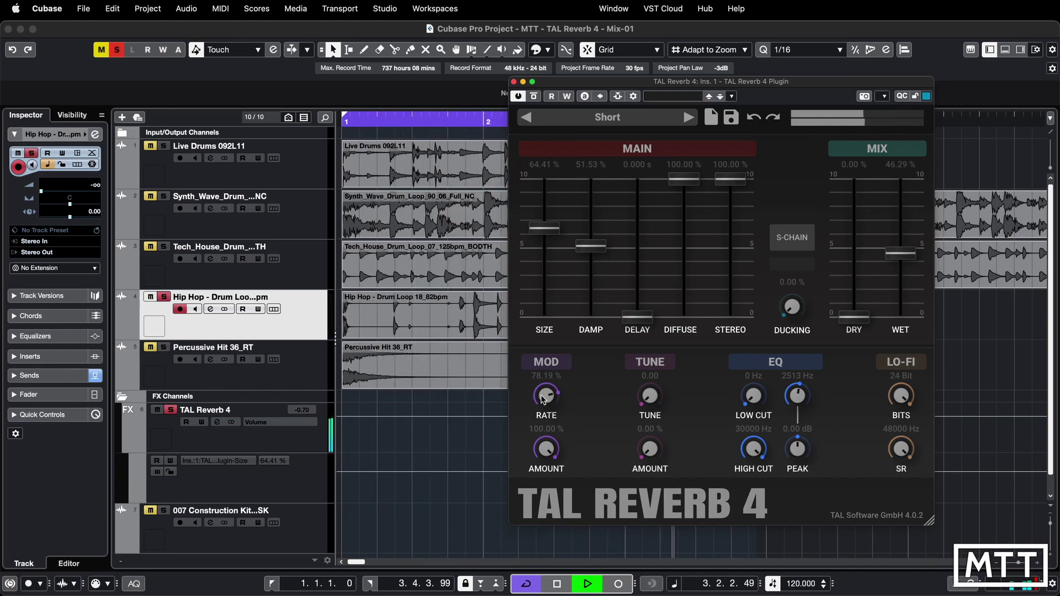
left_click_drag(542, 397, 545, 448)
left_click_drag(545, 398, 545, 475)
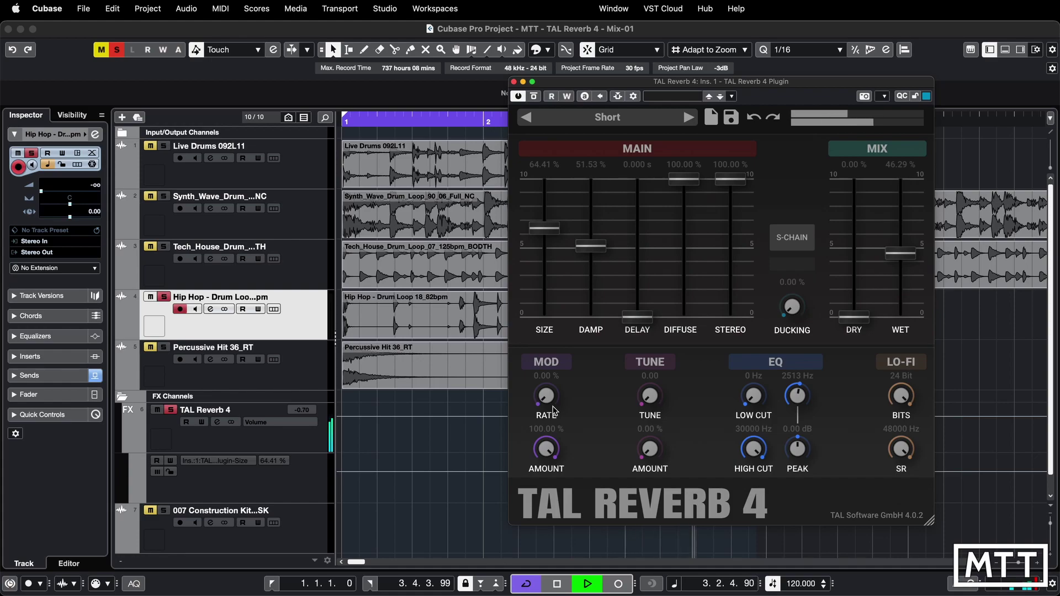
Step: Try modulation rates of about 66% and 55%, then set the modulation amount to 0% and stop playback
left_click_drag(553, 409, 549, 296)
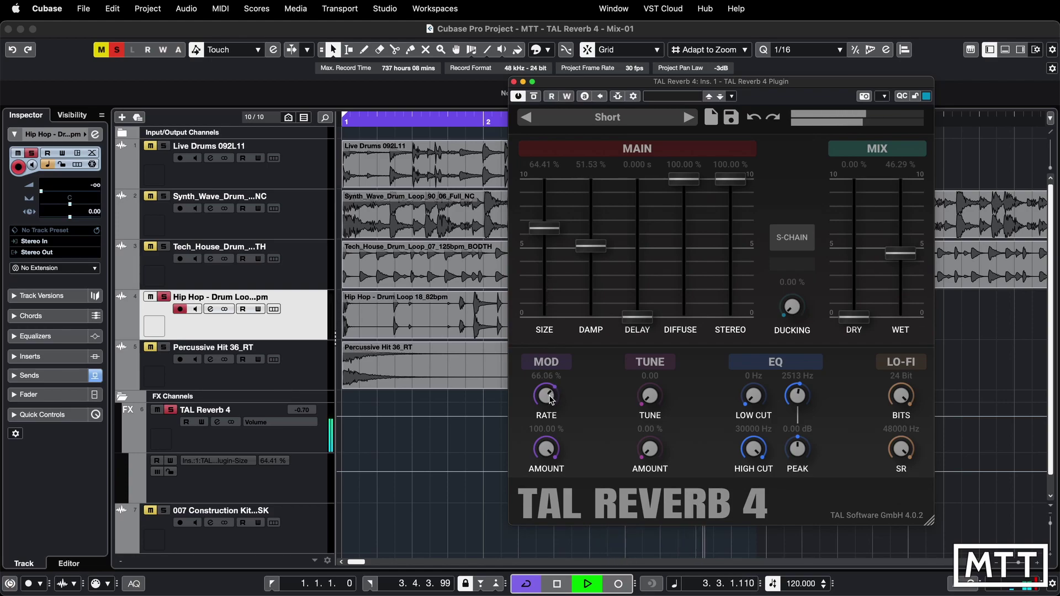
left_click_drag(551, 399, 552, 418)
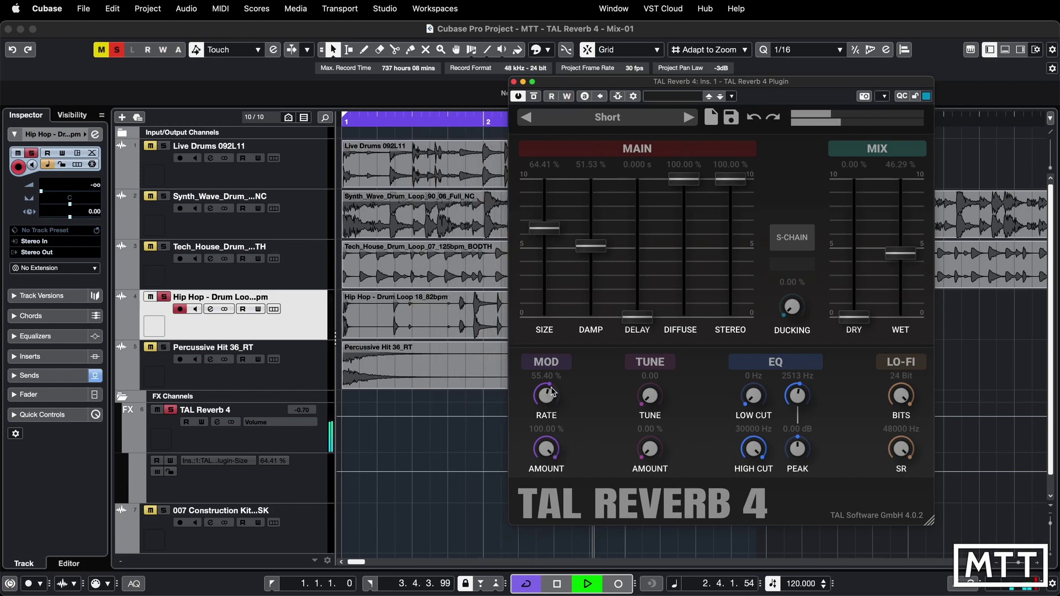
key("space")
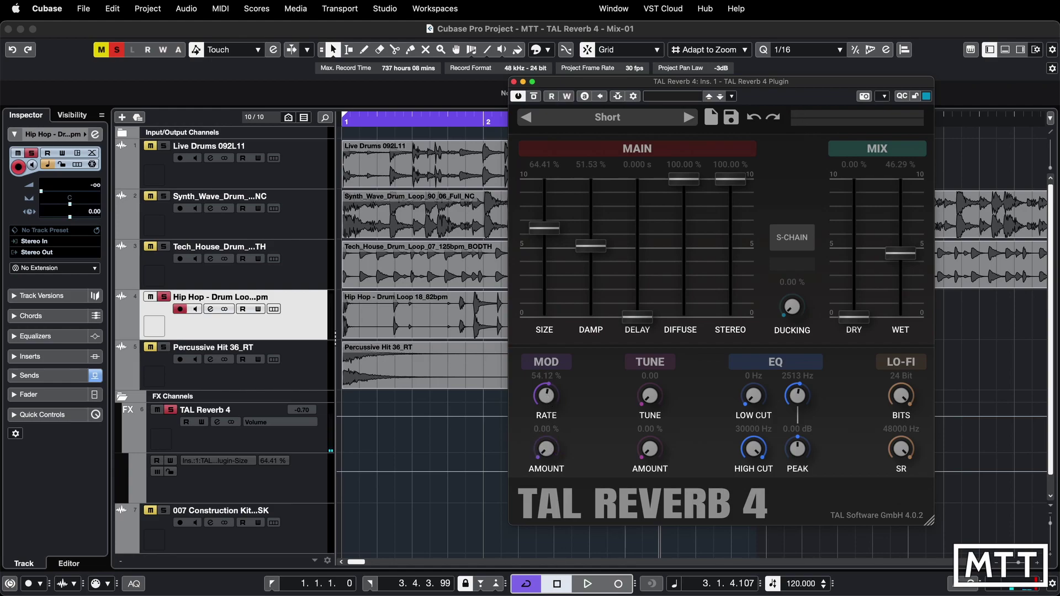
Step: Resume playback, set the tune amount to 100%, and sweep the tune value between near 0 and 12.00, ending at 12.00
key("space")
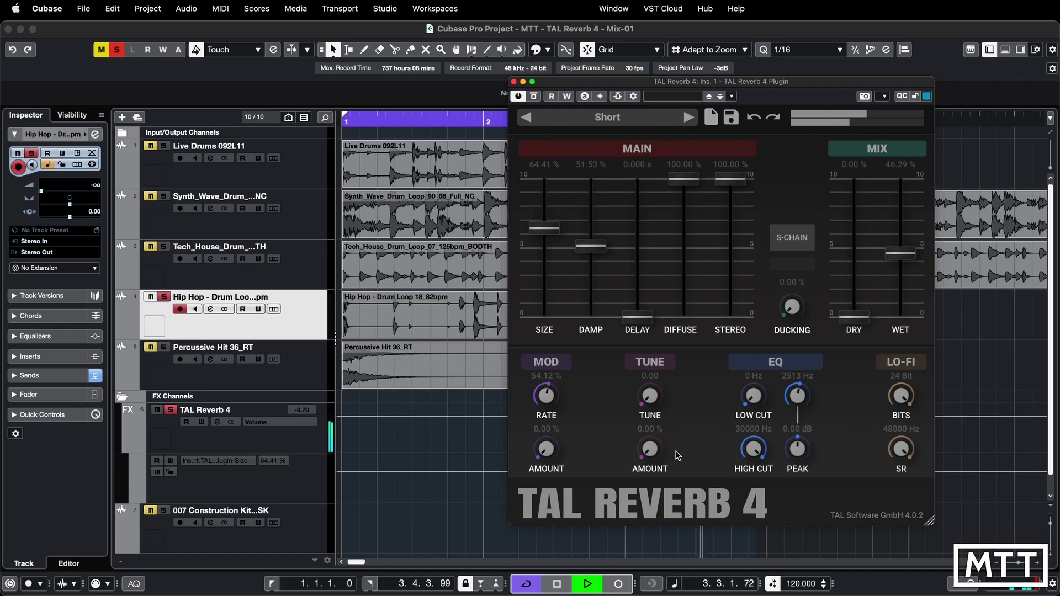
left_click_drag(657, 449, 658, 239)
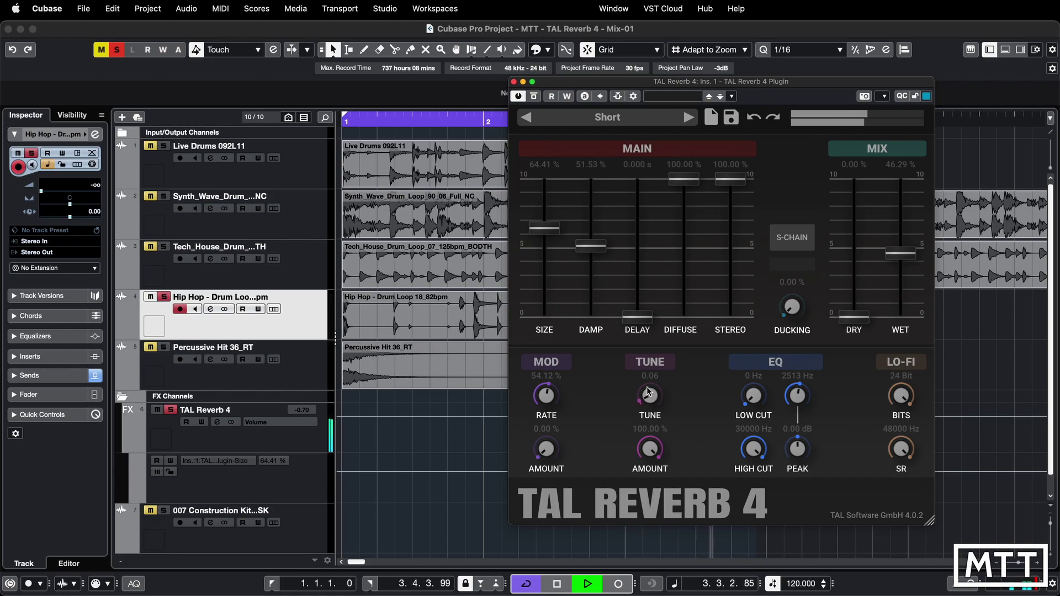
left_click_drag(649, 377, 667, 234)
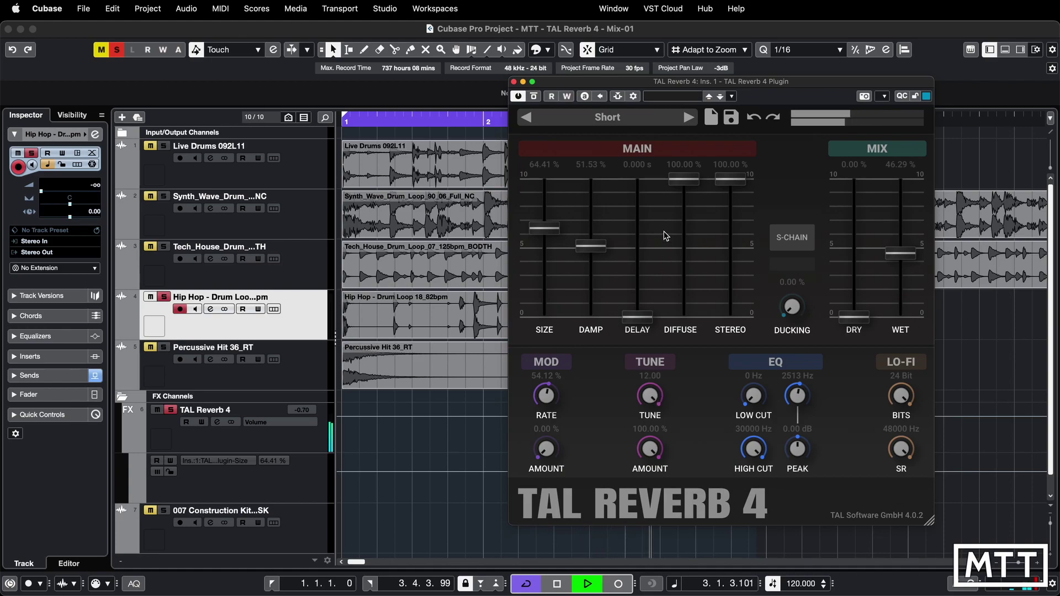
double_click(648, 396)
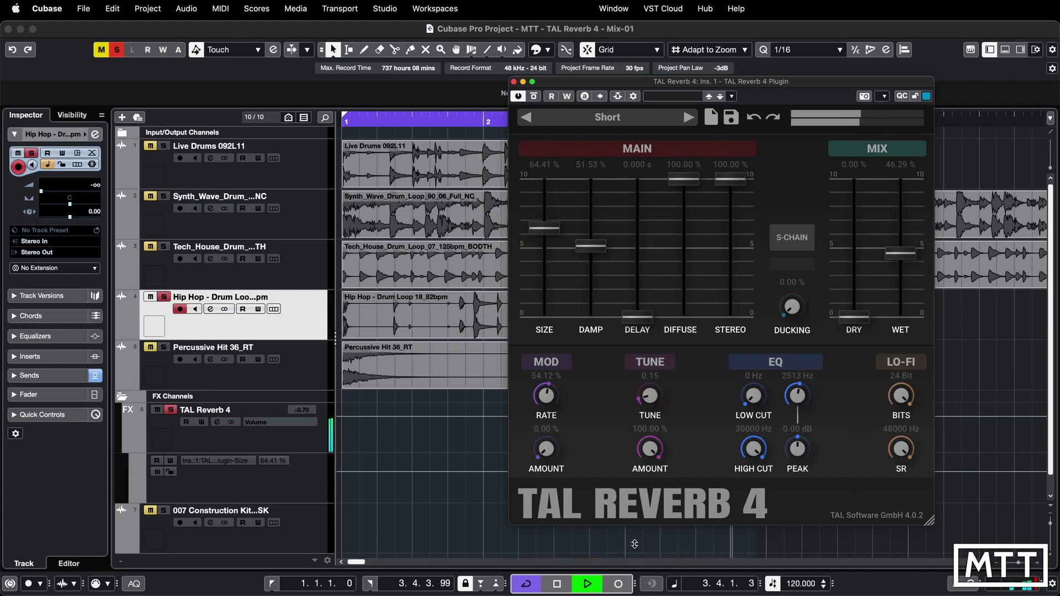
left_click_drag(648, 415, 673, 408)
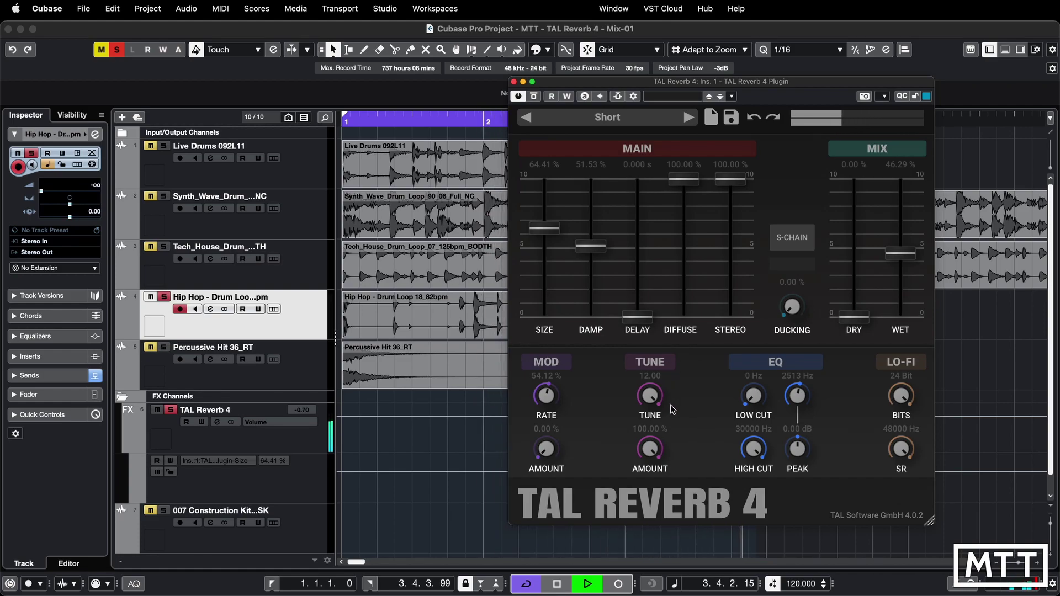
left_click_drag(672, 409, 645, 387)
Step: Raise the Hip Hop drum track's volume to 2.24 and lower the reverb's tune amount to about 23%
left_click_drag(42, 193, 90, 193)
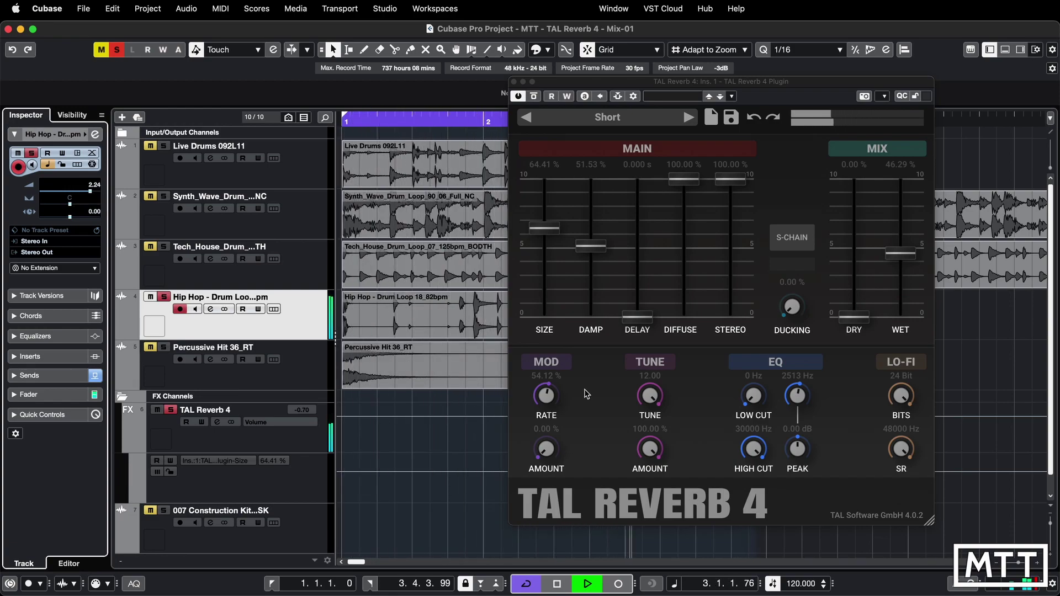
left_click_drag(657, 447, 644, 498)
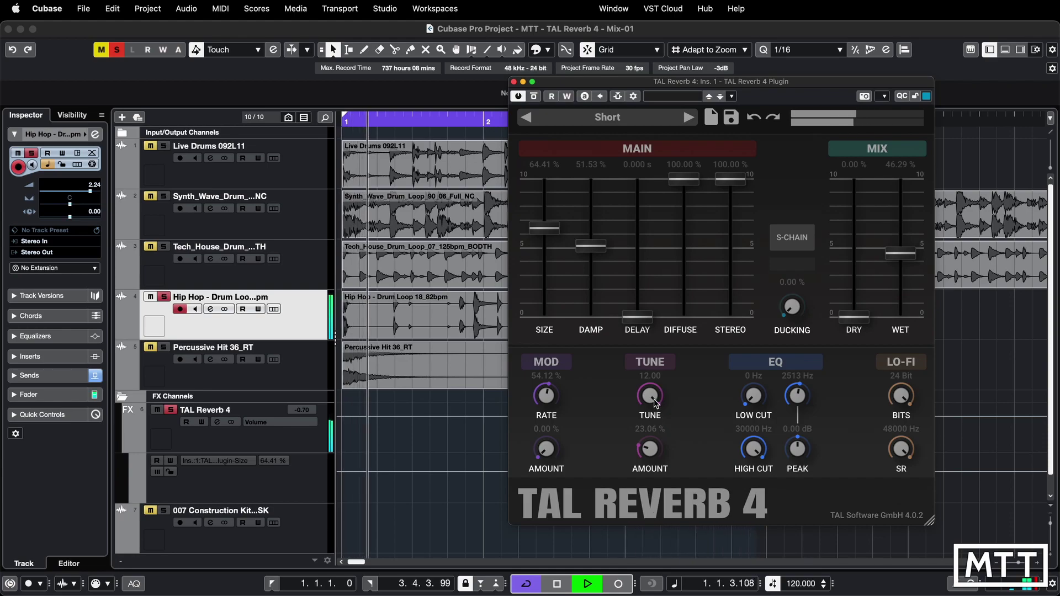
Step: Lower the reverb's tune value to about 0.68 and further to 0.44
scroll(656, 418, "down", 2)
scroll(656, 418, "down", 8)
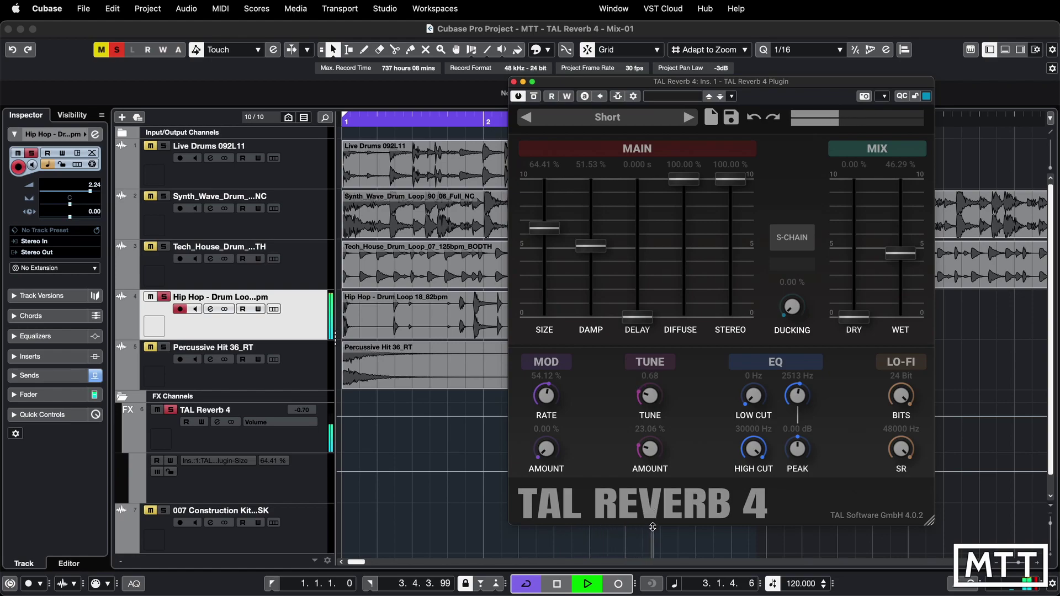
left_click_drag(653, 526, 654, 535)
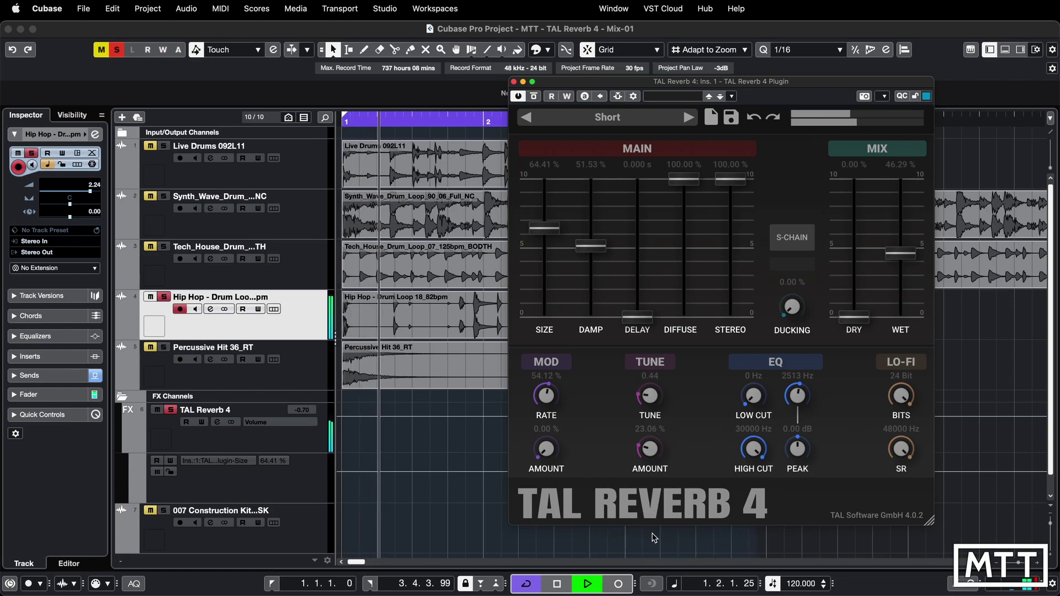
Step: Try tune amounts of 0%, about 61% and about 80%, adjust the tune value around 0.49, and stop playback
left_click_drag(658, 436, 651, 528)
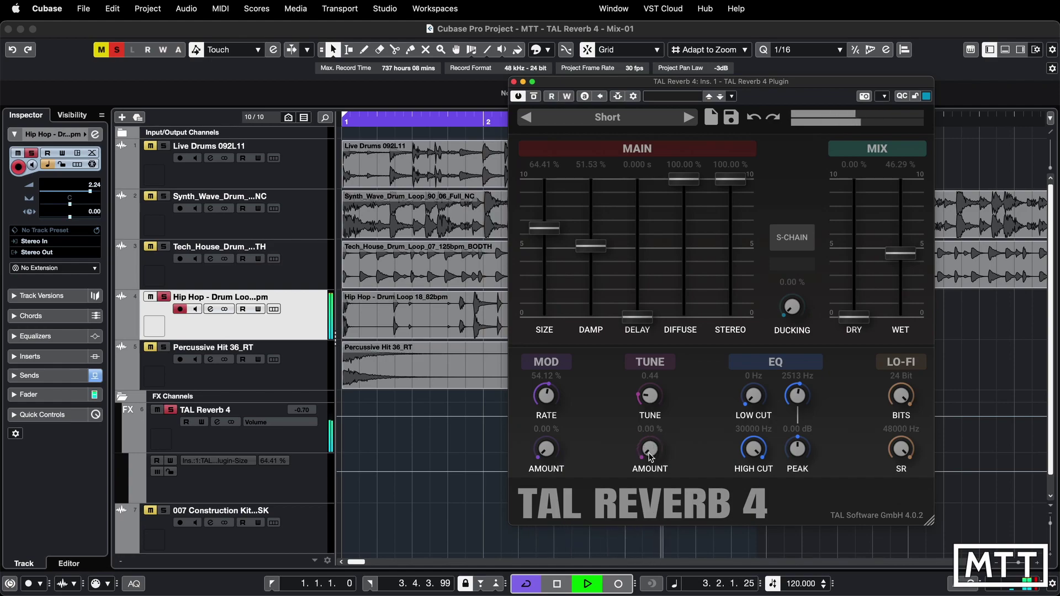
left_click_drag(650, 456, 657, 351)
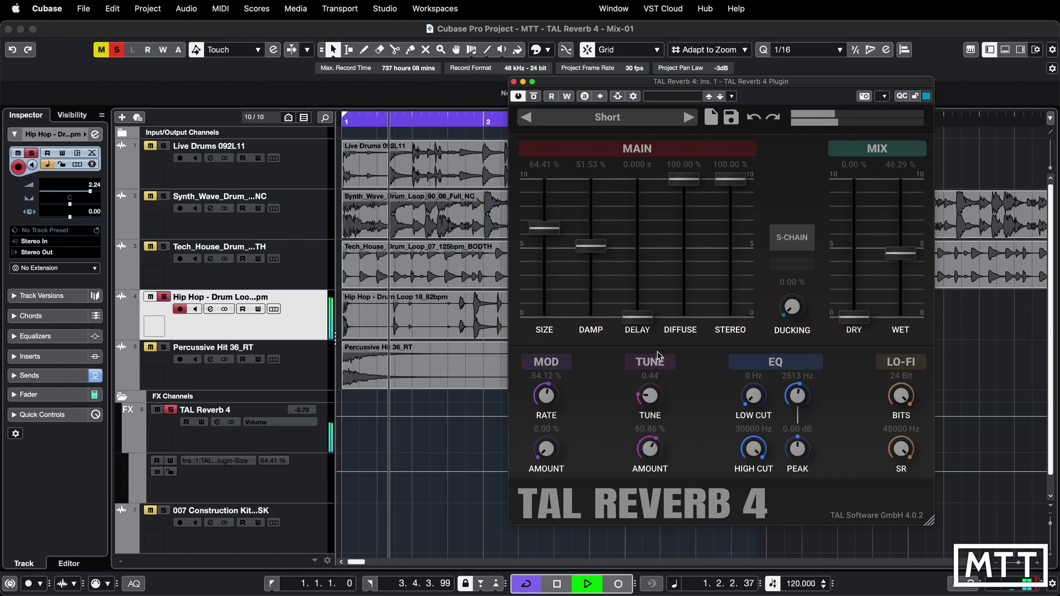
left_click_drag(648, 396, 650, 419)
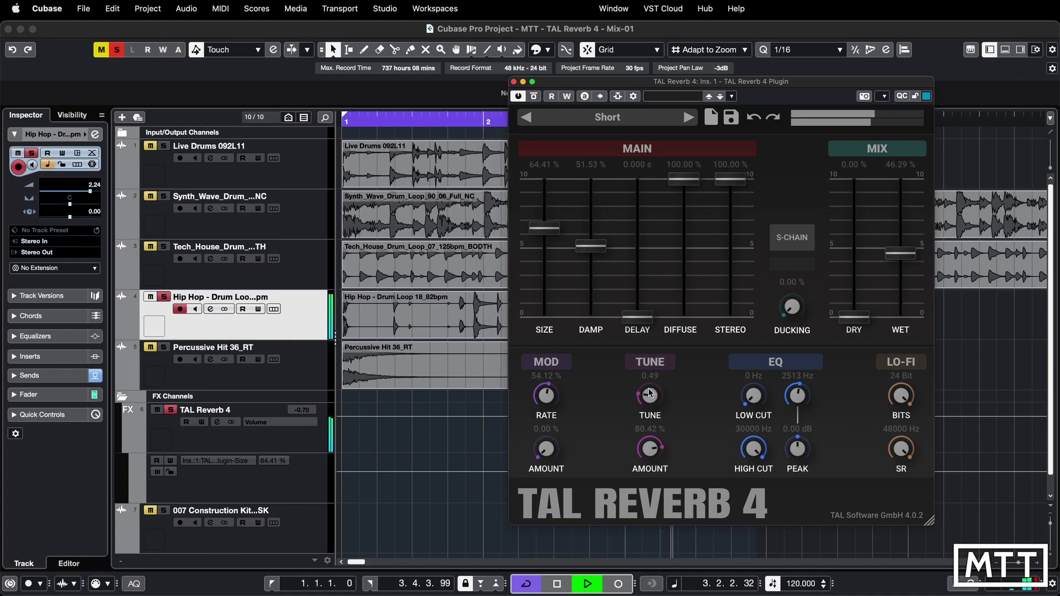
left_click_drag(650, 395, 668, 385)
key("space")
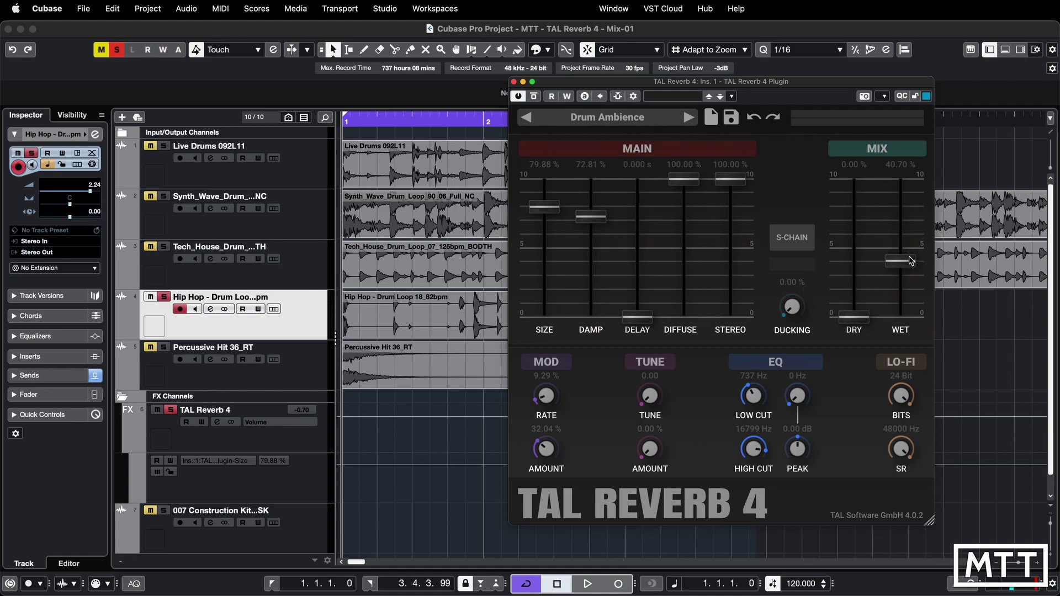
Step: Play the loop with the Drum Ambience preset, try ducking at about 57% and 100%, then set it to about 28% and stop playback
key("space")
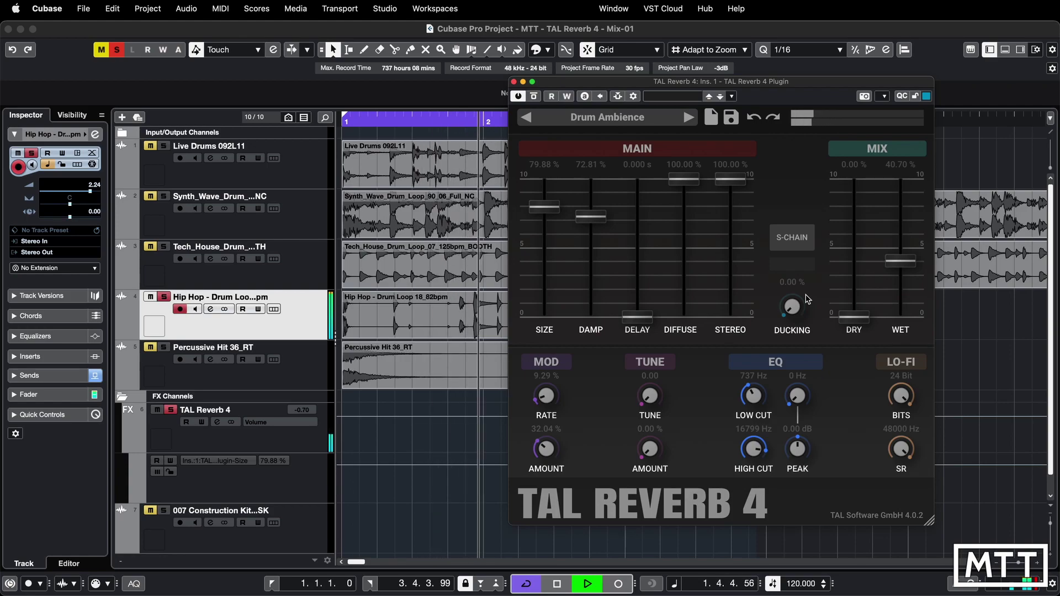
left_click(534, 97)
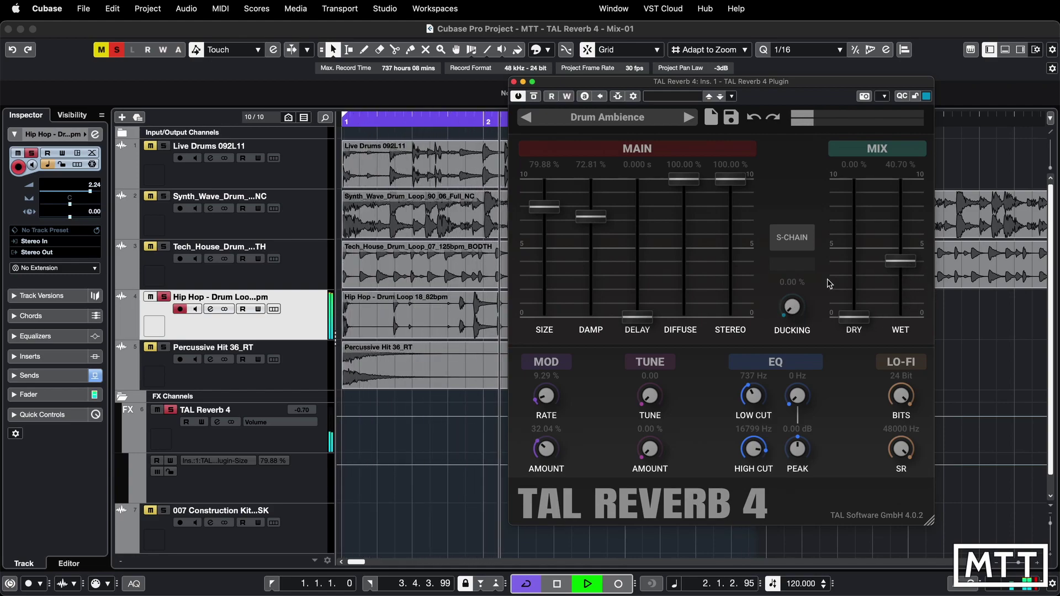
left_click_drag(788, 315, 784, 221)
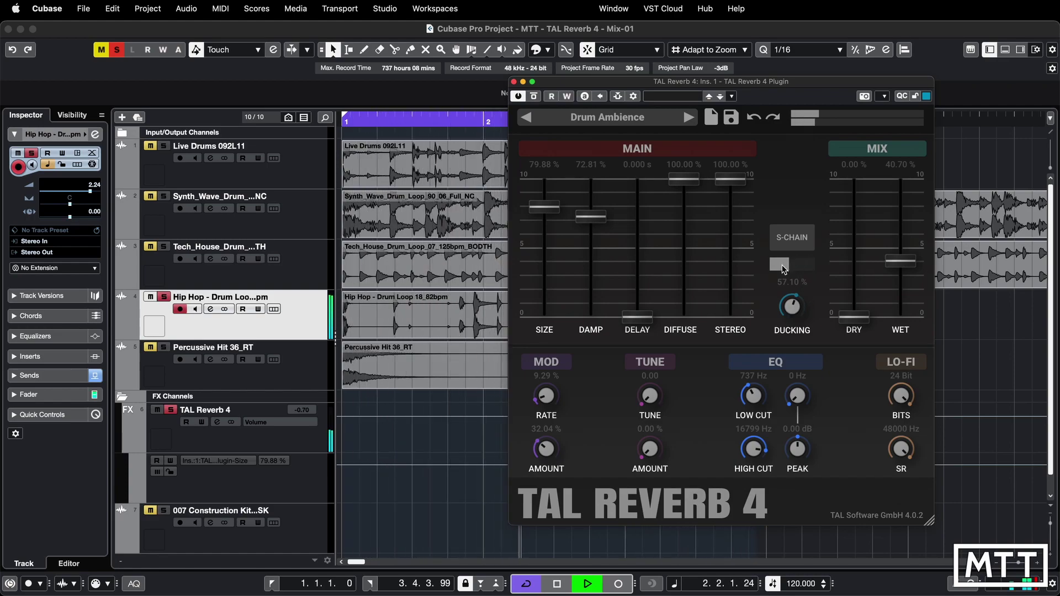
left_click_drag(791, 307, 810, 332)
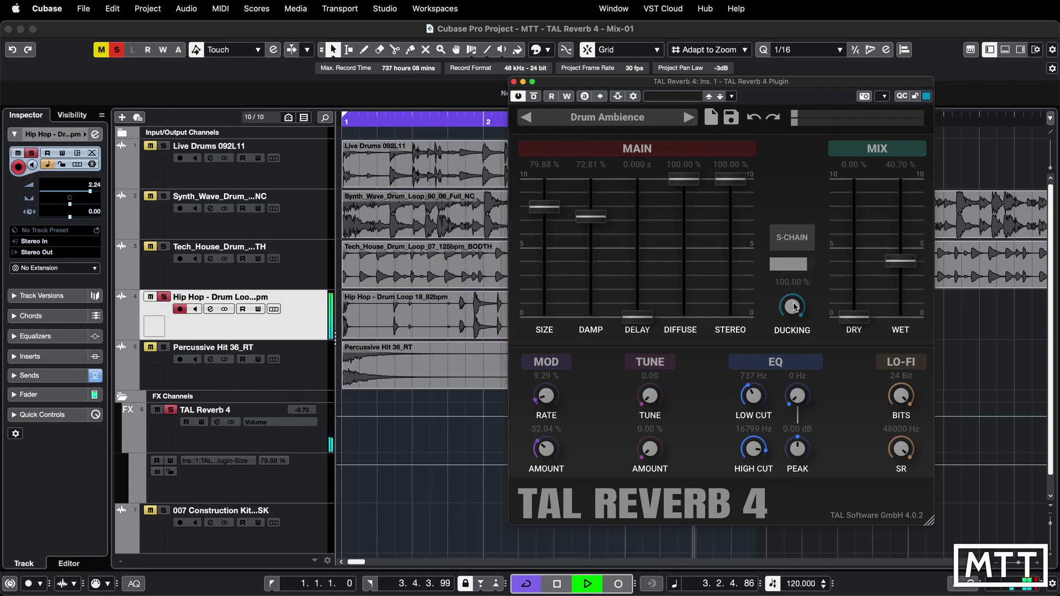
left_click_drag(794, 307, 802, 427)
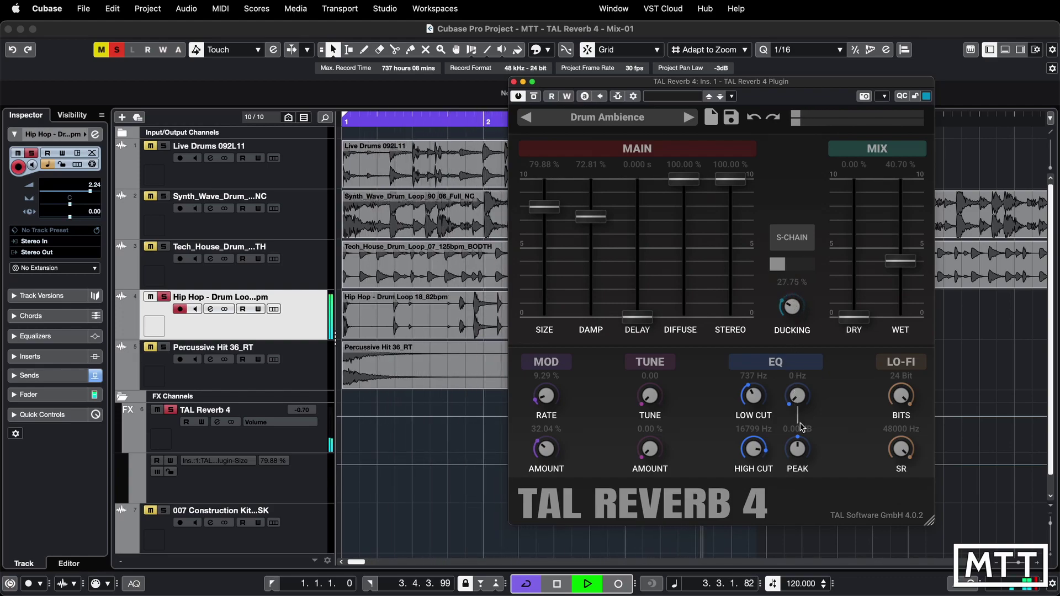
key("space")
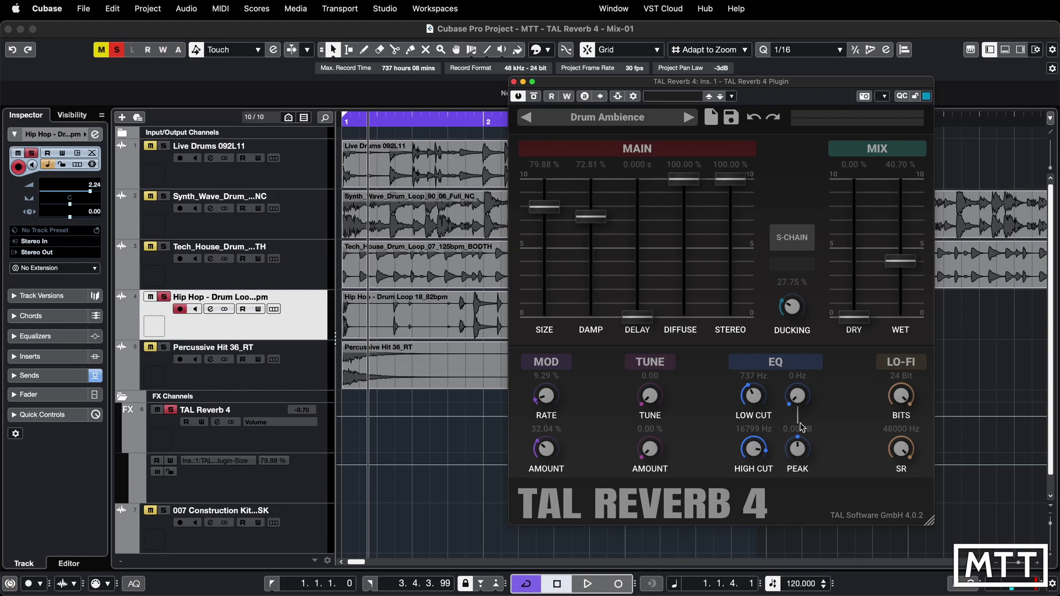
Step: Enable the reverb's S-Chain option, and solo the Percussive Hit 36_RT track instead of the Hip Hop loop for a brief playback
left_click(791, 244)
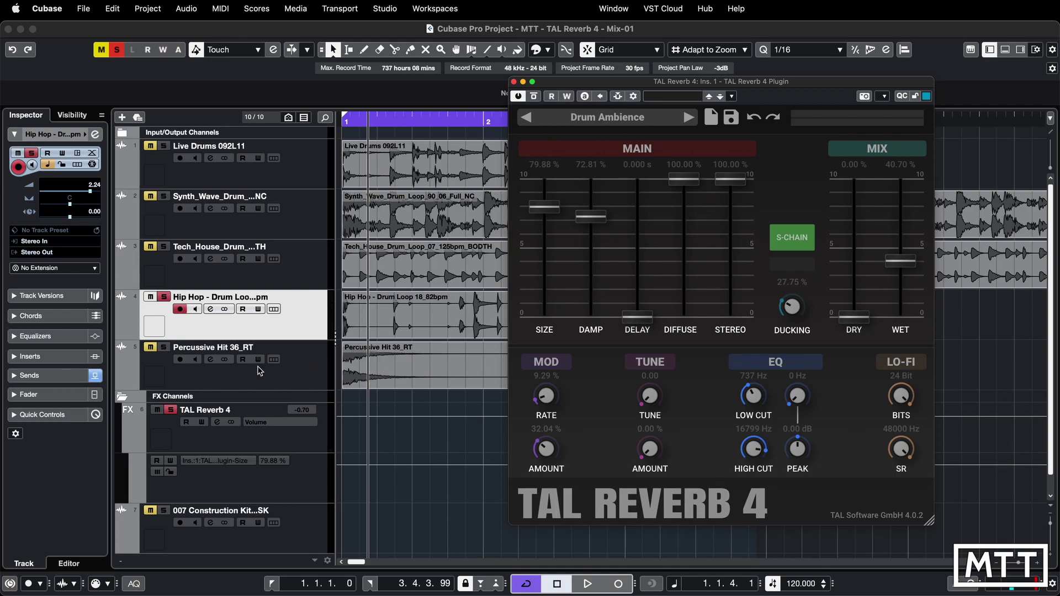
left_click(163, 347)
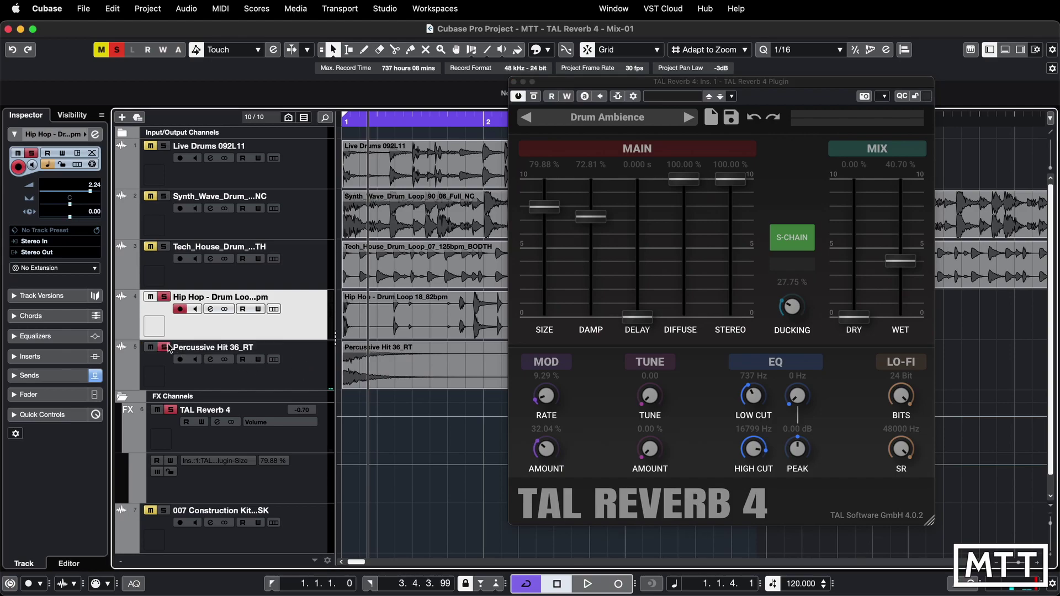
left_click(163, 297)
key("space")
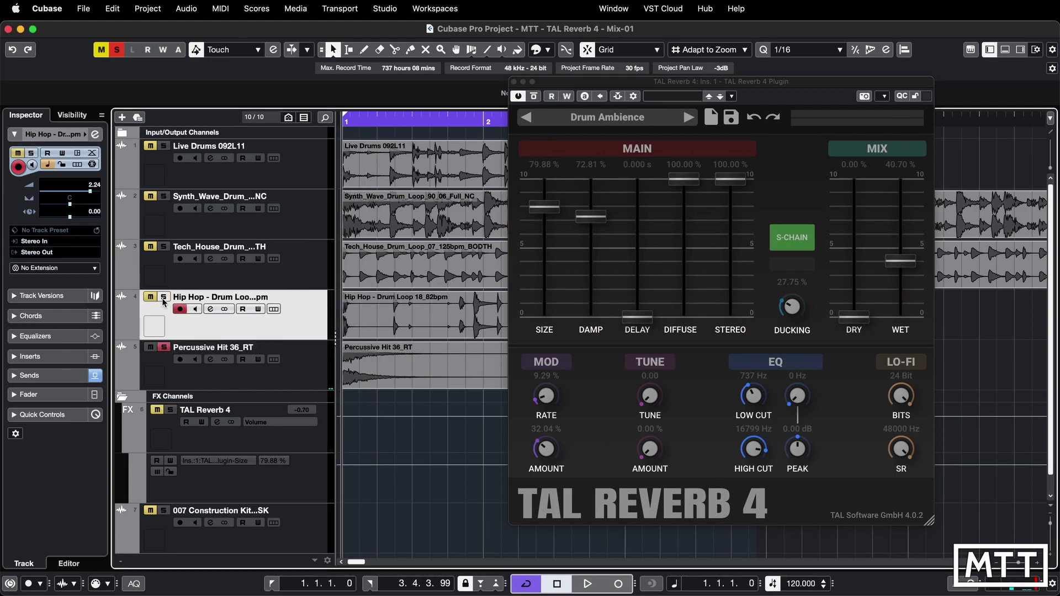
key("space")
left_click(287, 380)
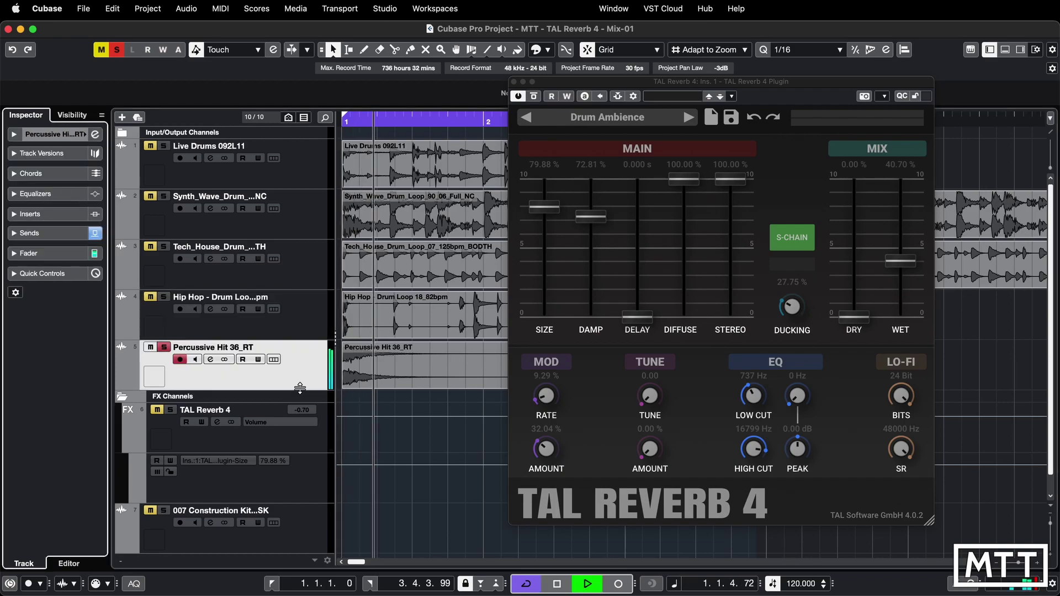
key("space")
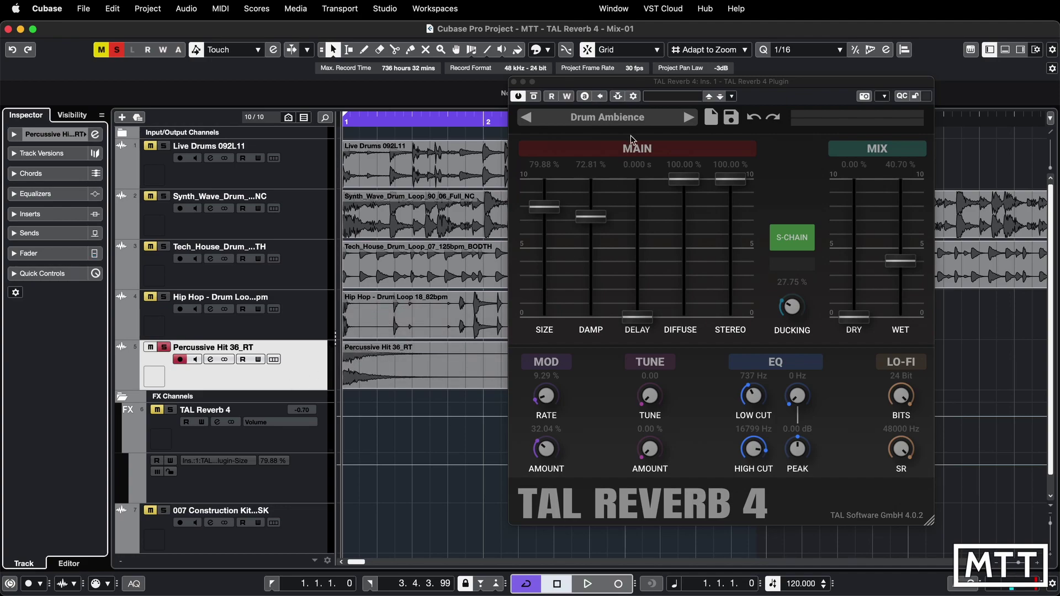
Step: Add Percussive Hit 36_RT as a side-chain source for the reverb, with its send set to pre-fader
left_click(633, 97)
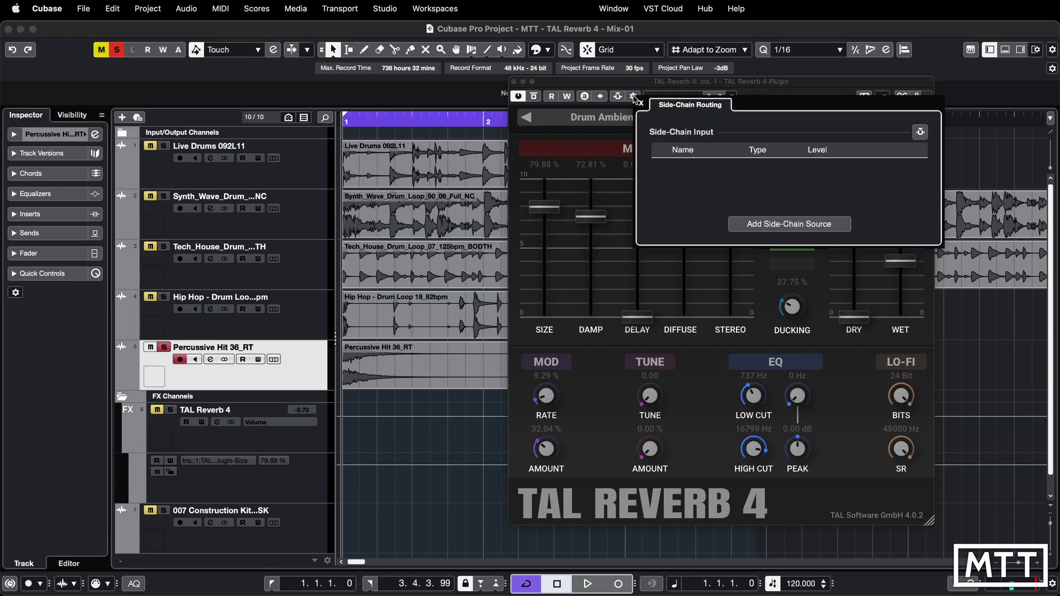
left_click(774, 233)
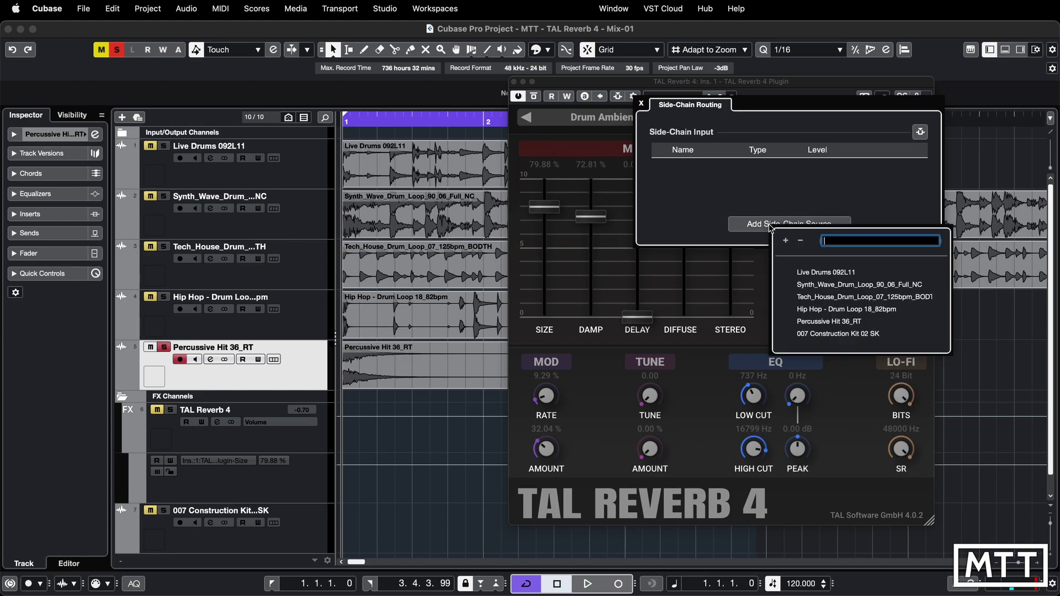
left_click(825, 321)
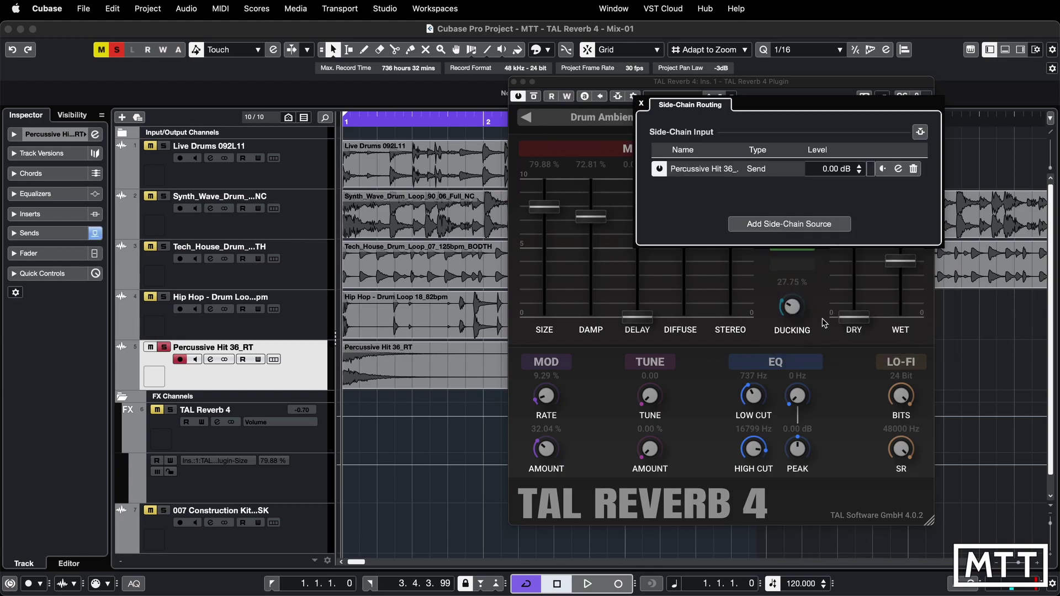
left_click(882, 169)
left_click(640, 103)
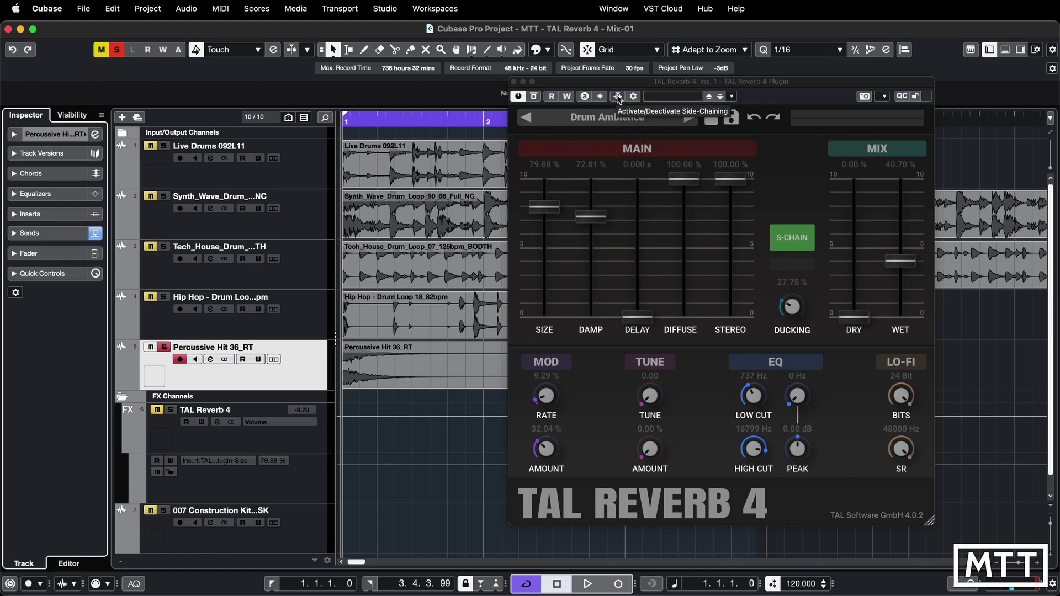
Step: Activate the plug-in's side-chaining, and set the ducking to about 70% while the loop plays
left_click(618, 98)
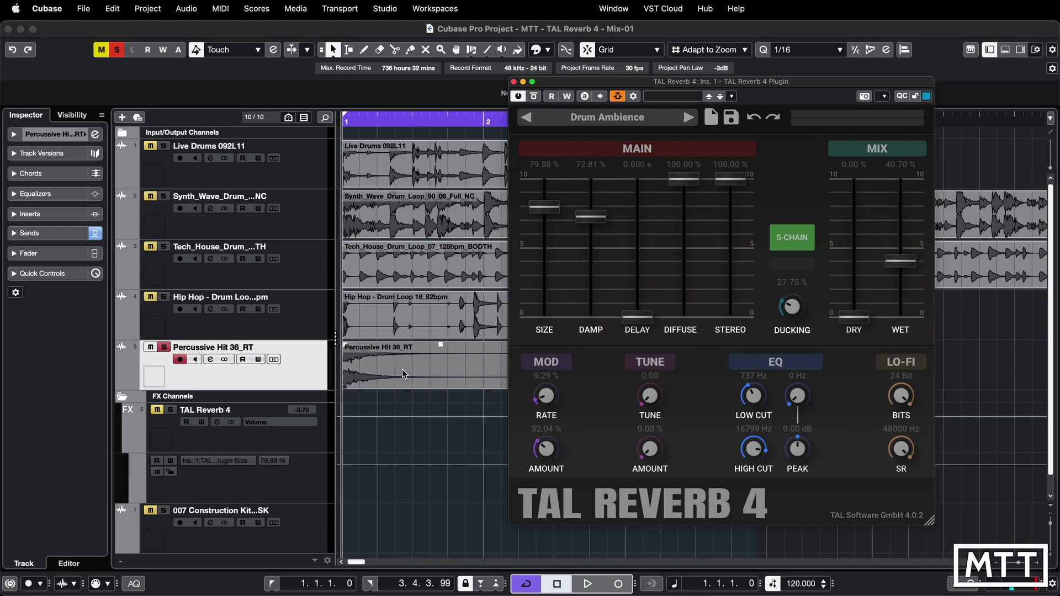
key("space")
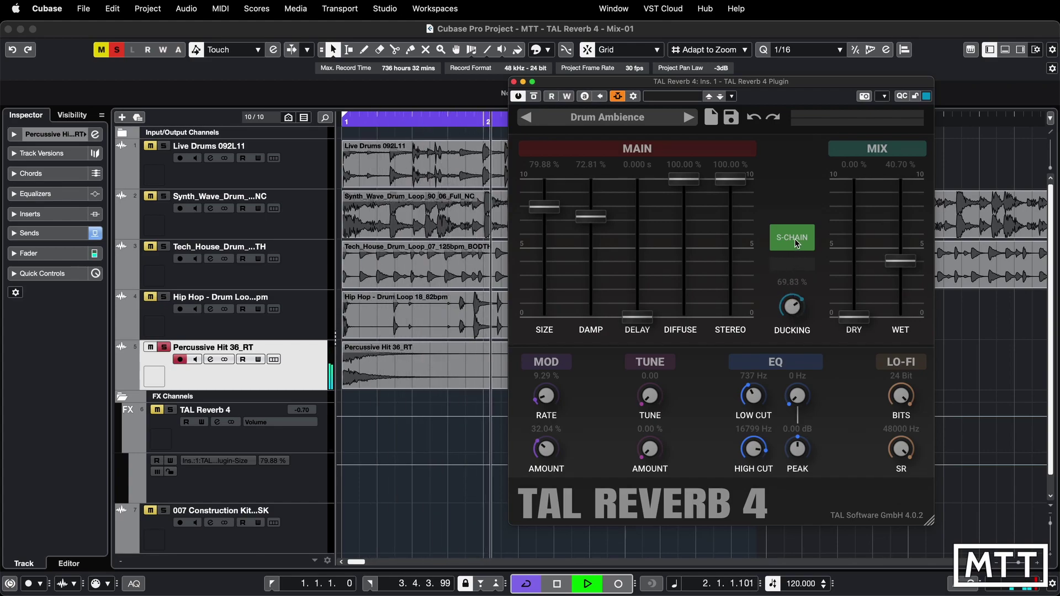
scroll(803, 309, "up", 3)
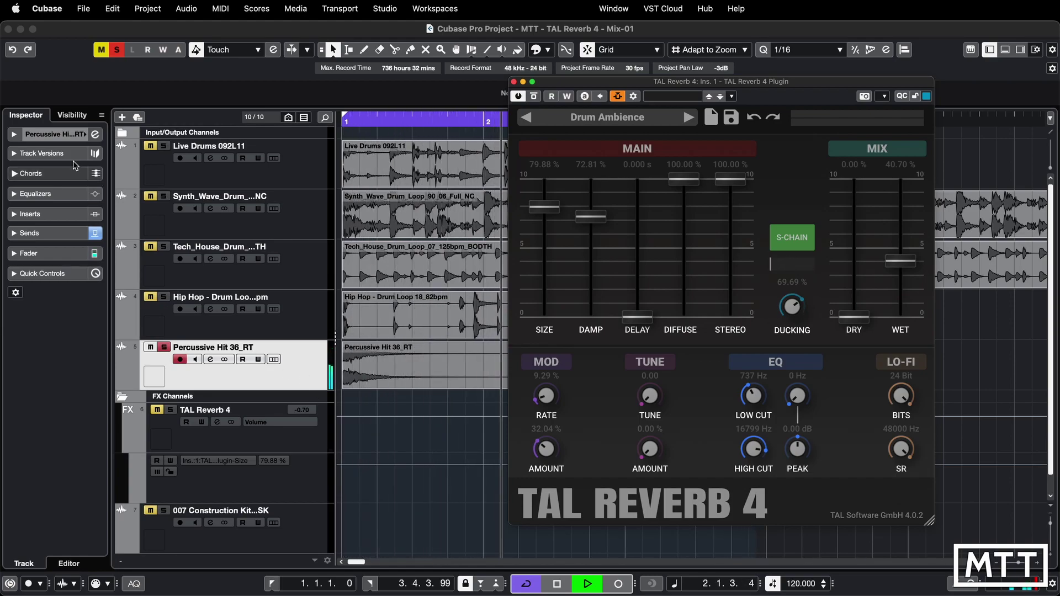
Step: Fade the Percussive Hit track to -∞, set its volume to -4.00, and also solo the Hip Hop drum loop before stopping playback
left_click(14, 134)
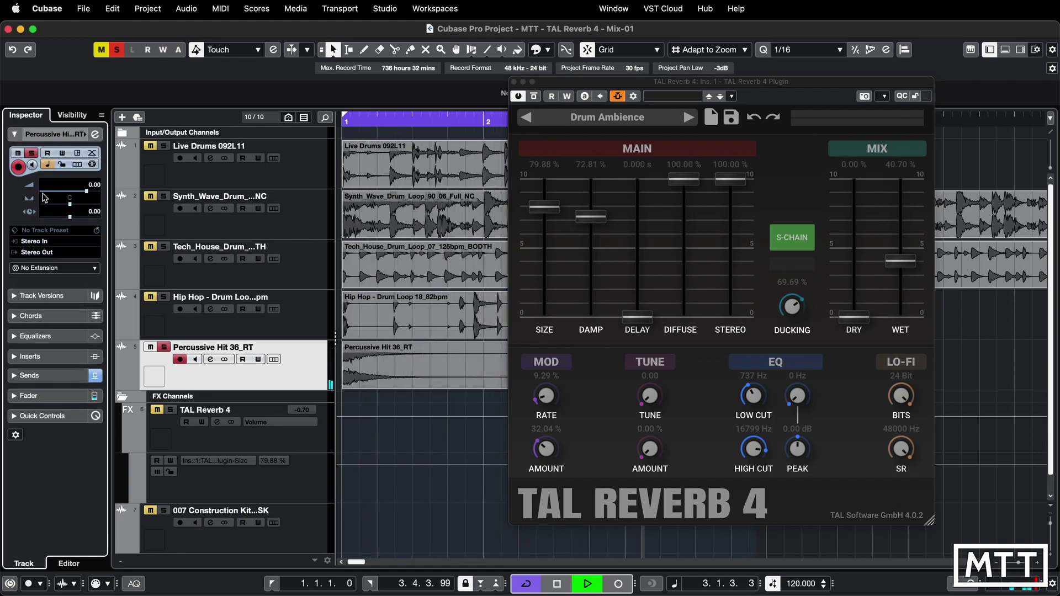
left_click_drag(69, 199, 19, 194)
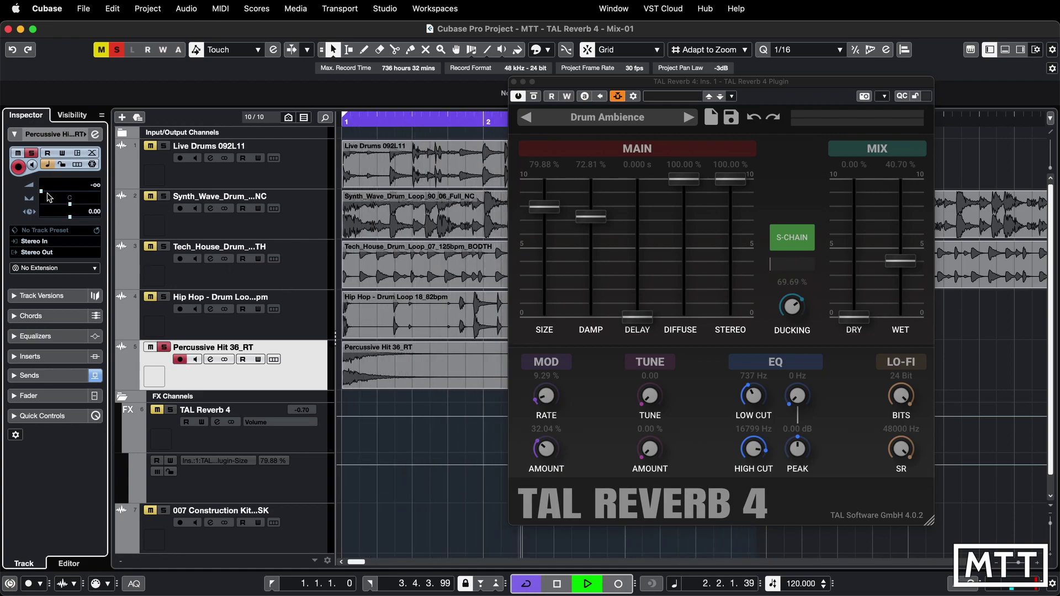
left_click_drag(42, 192, 79, 196)
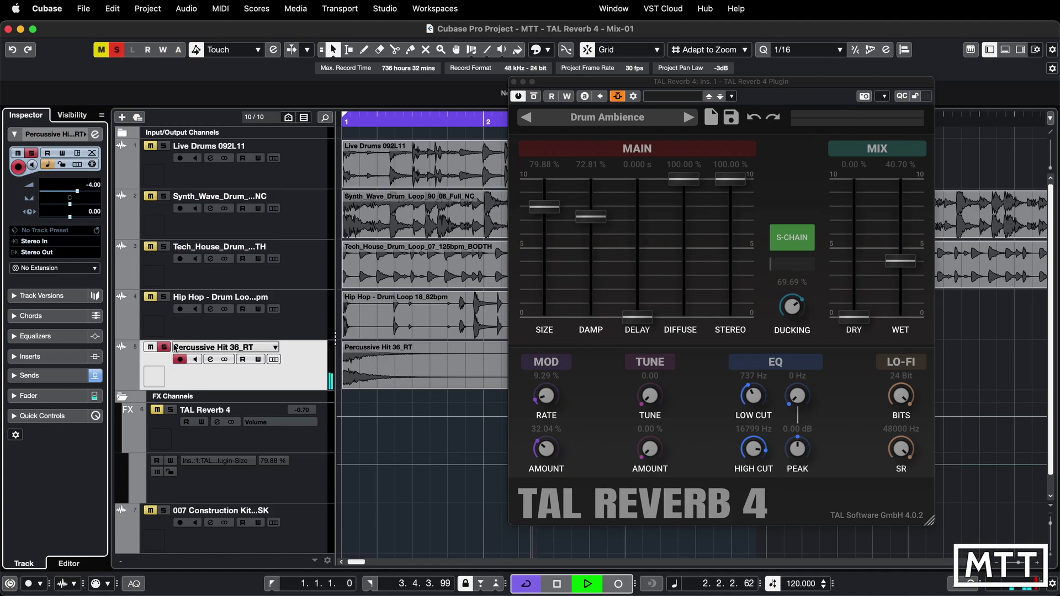
left_click(164, 298)
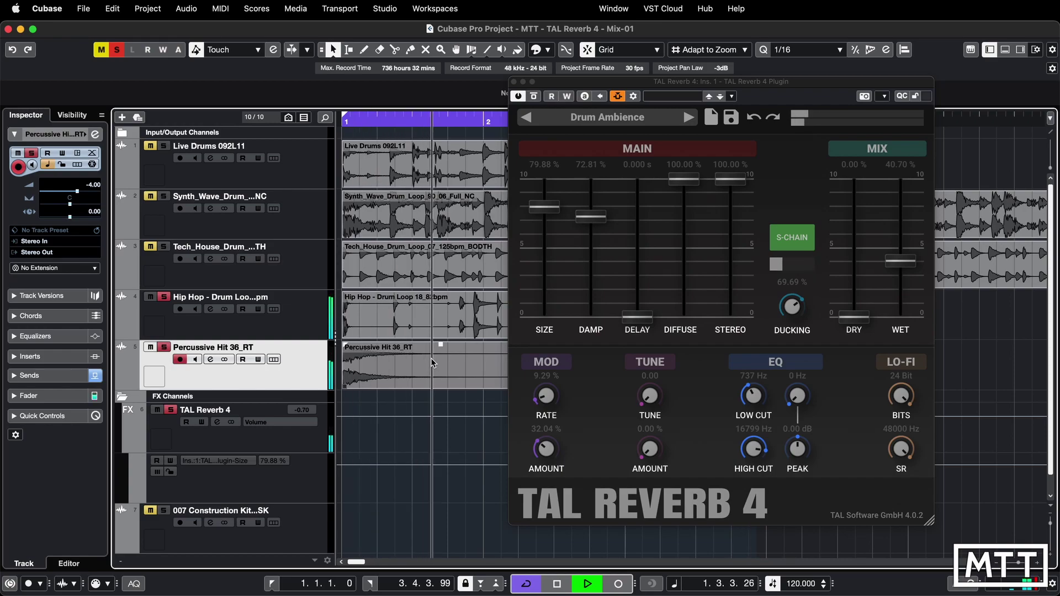
key("space")
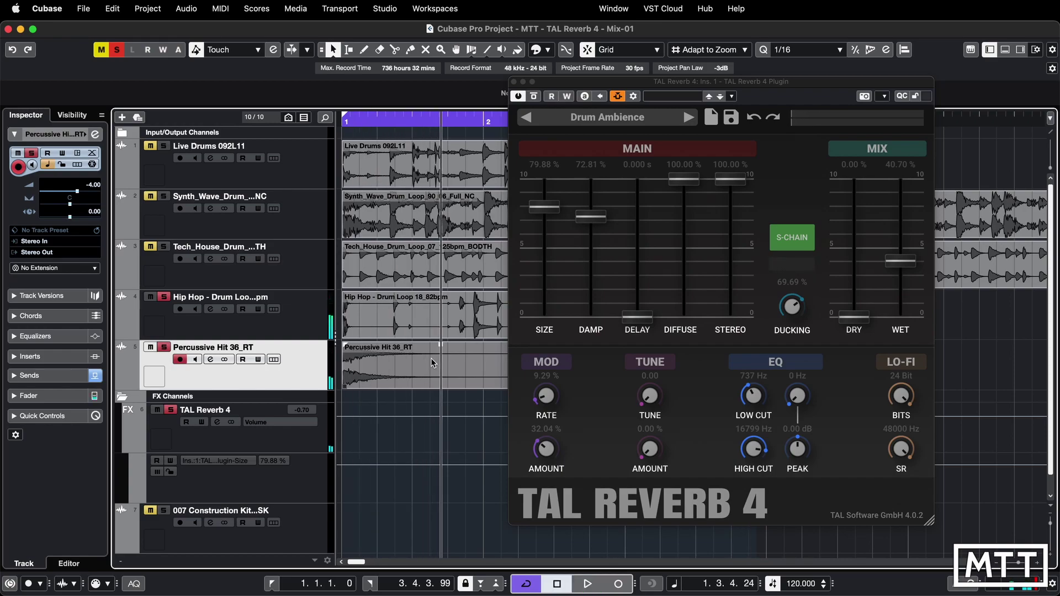
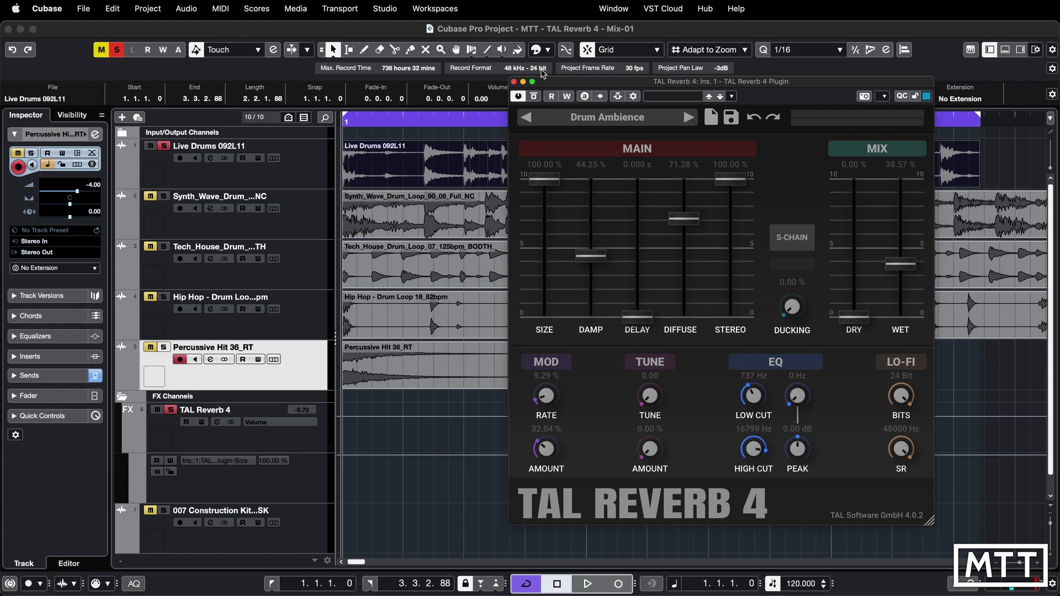
Step: Play the Live Drums loop through the reverb, stop it, and return to the project start
key("space")
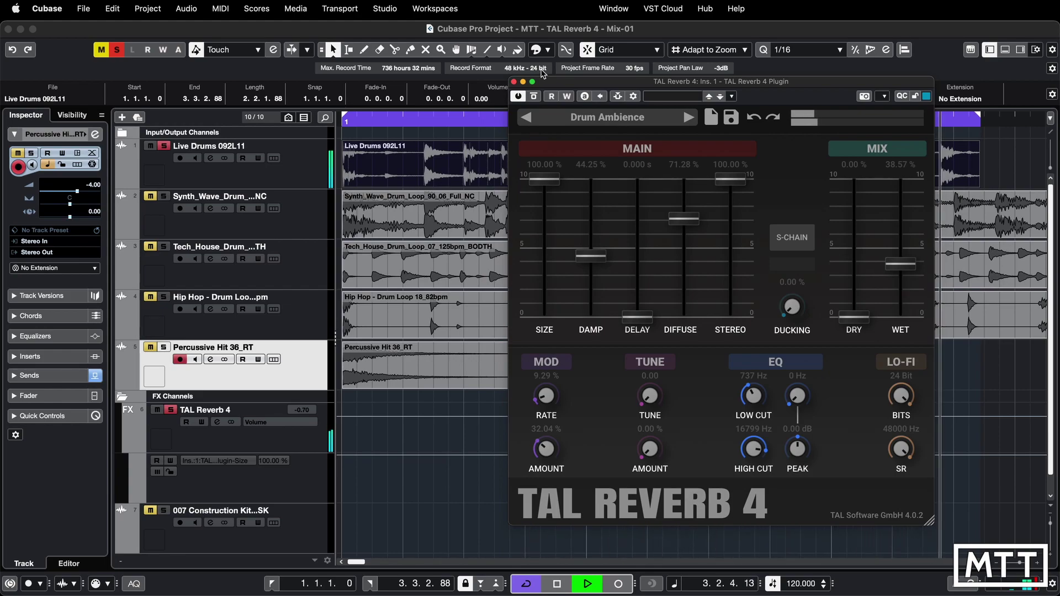
key("space")
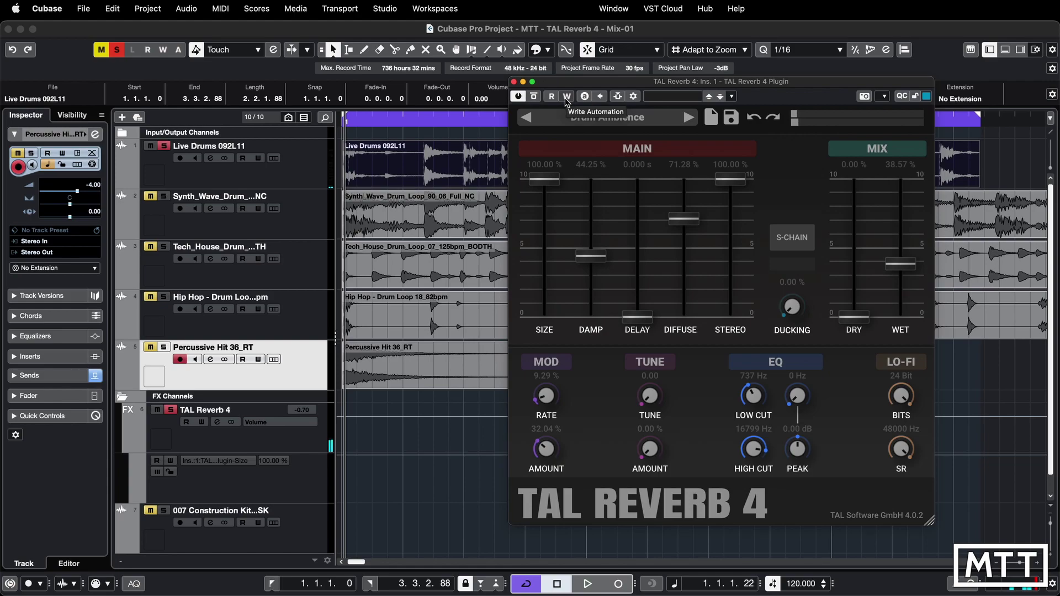
key("Home")
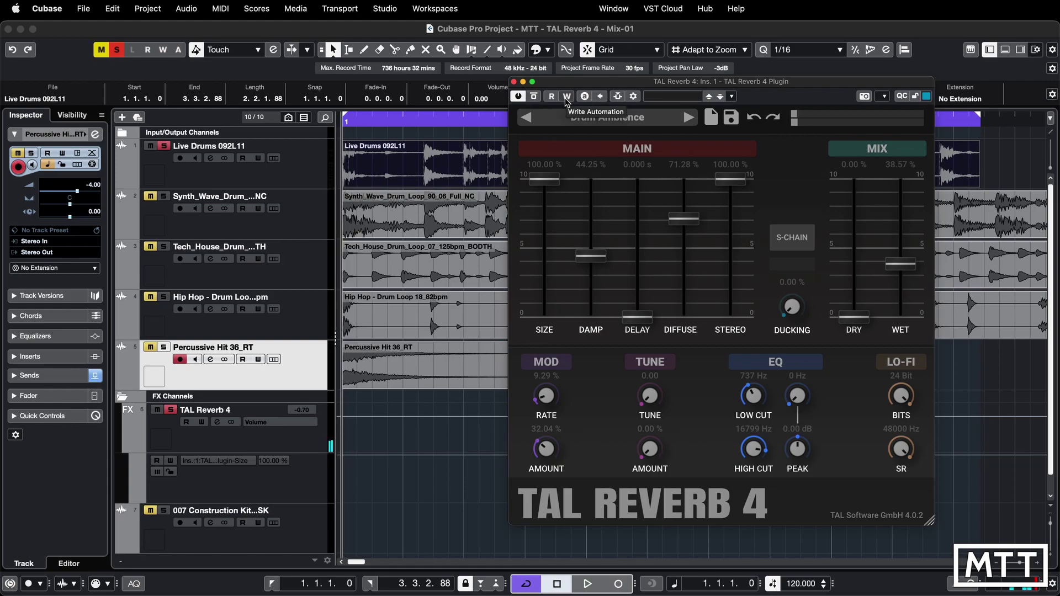
Step: Record automation of the reverb's size by sweeping its fader down from 100% during playback, then disable automation writing and stop
left_click(567, 97)
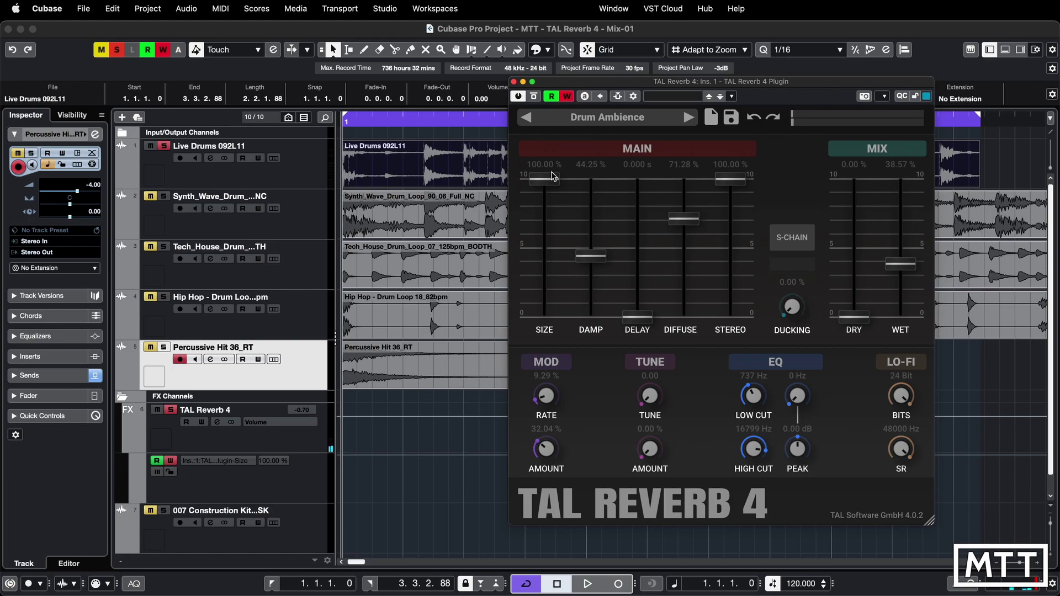
key("space")
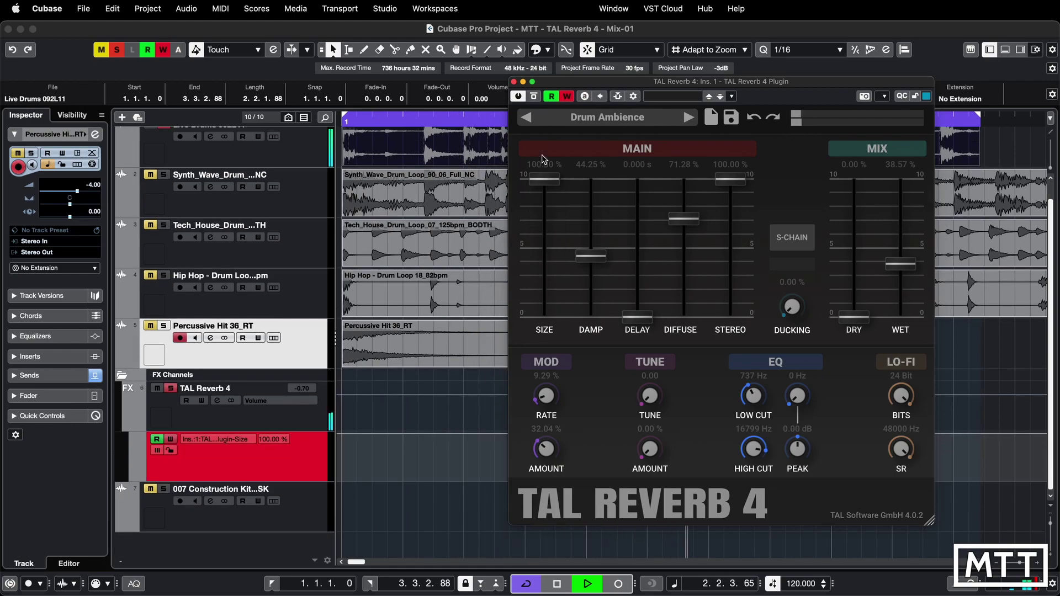
left_click_drag(545, 182, 544, 168)
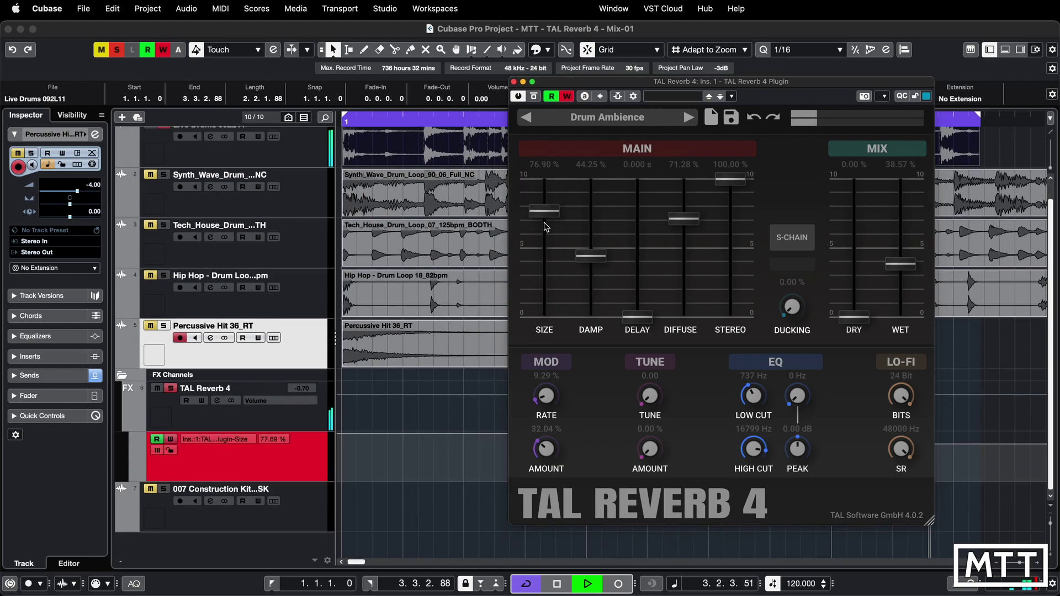
left_click(567, 96)
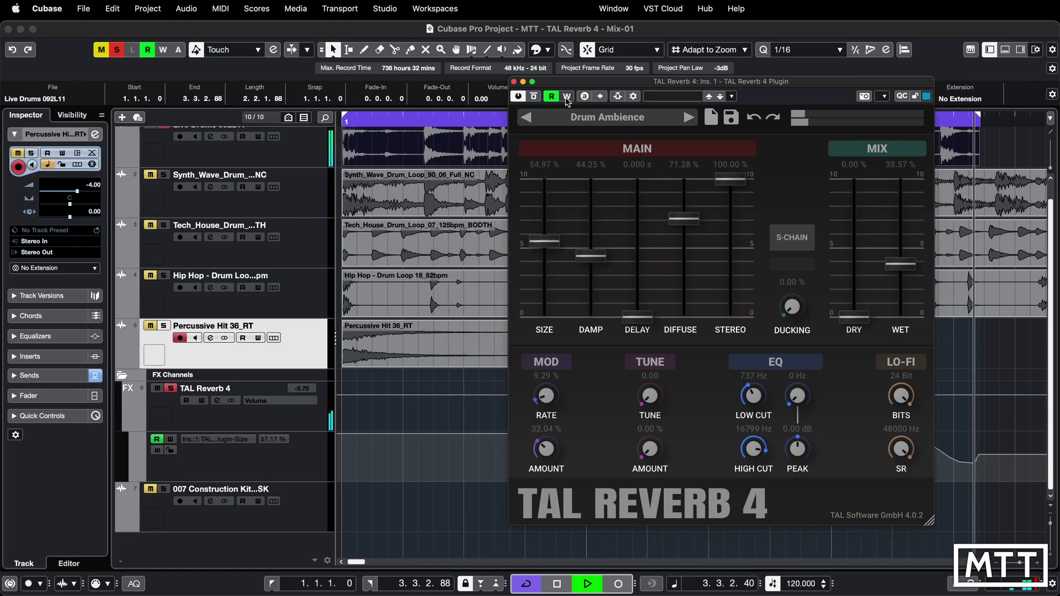
key("space")
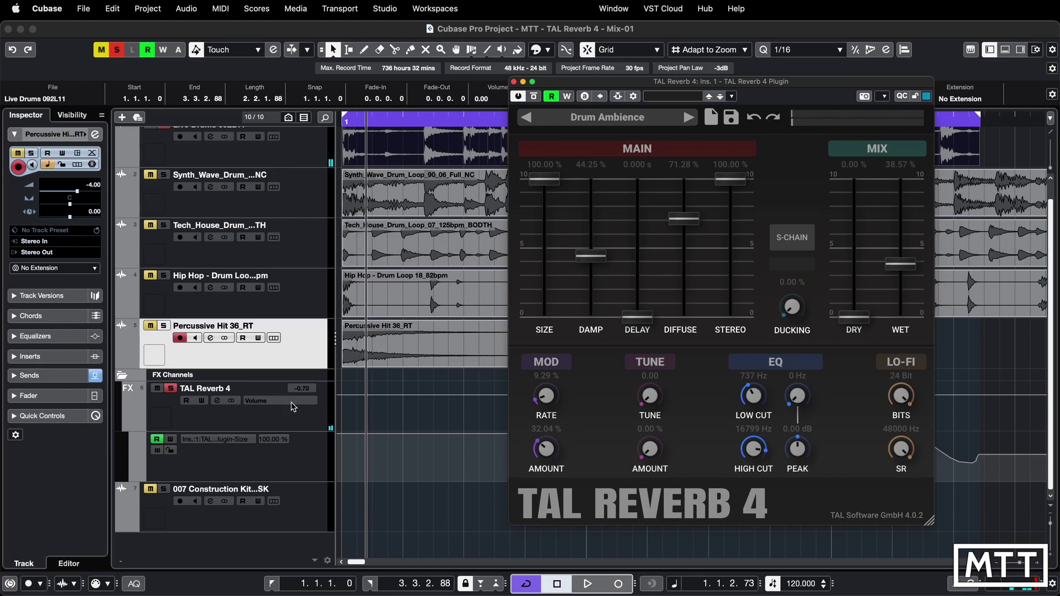
Step: Open the automation lane's full parameter list and examine the TAL Reverb 4 Plugin insert's automatable parameters
left_click(247, 439)
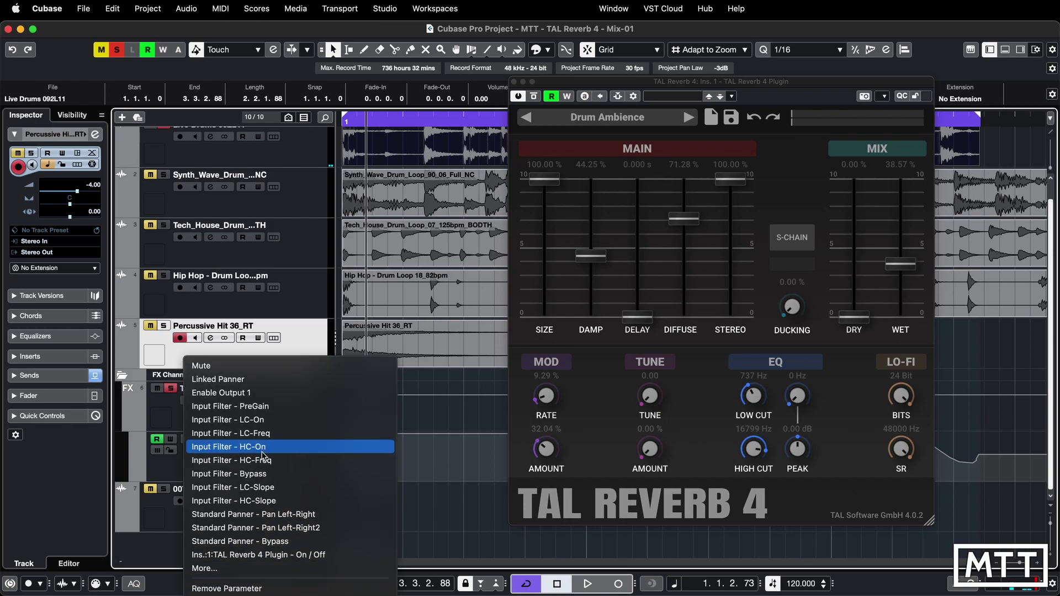
left_click(246, 569)
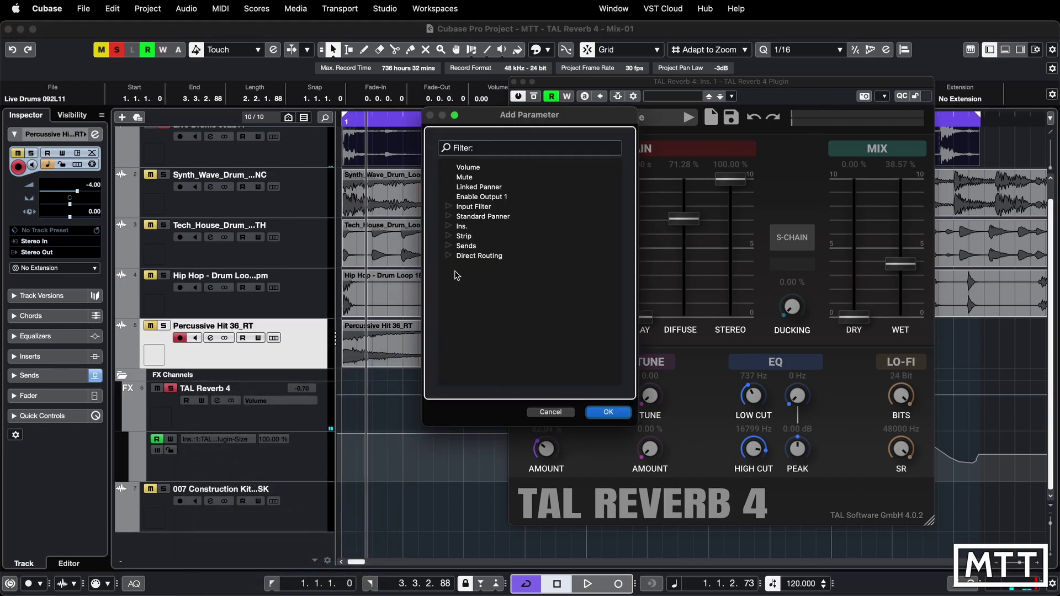
left_click(448, 227)
left_click(461, 237)
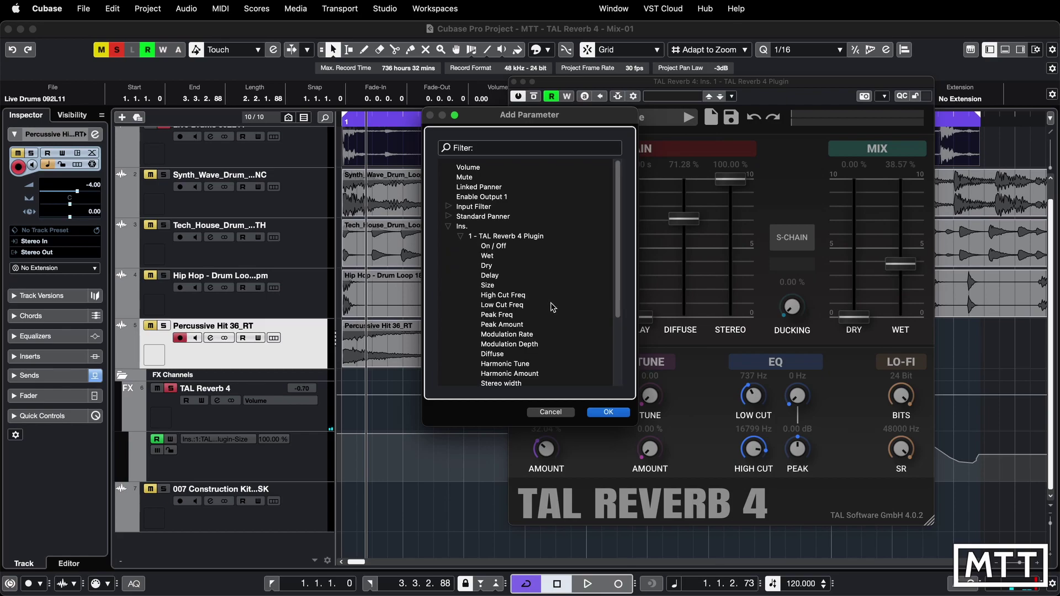
scroll(546, 301, "down", 5)
left_click_drag(525, 125, 358, 143)
scroll(416, 340, "up", 3)
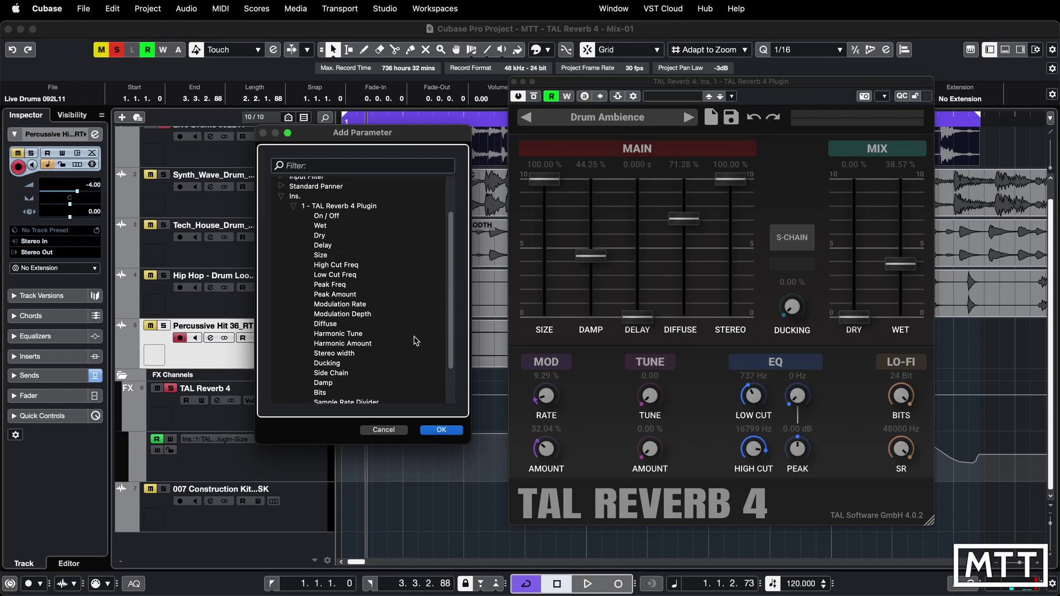
scroll(417, 341, "down", 4)
scroll(416, 340, "up", 1)
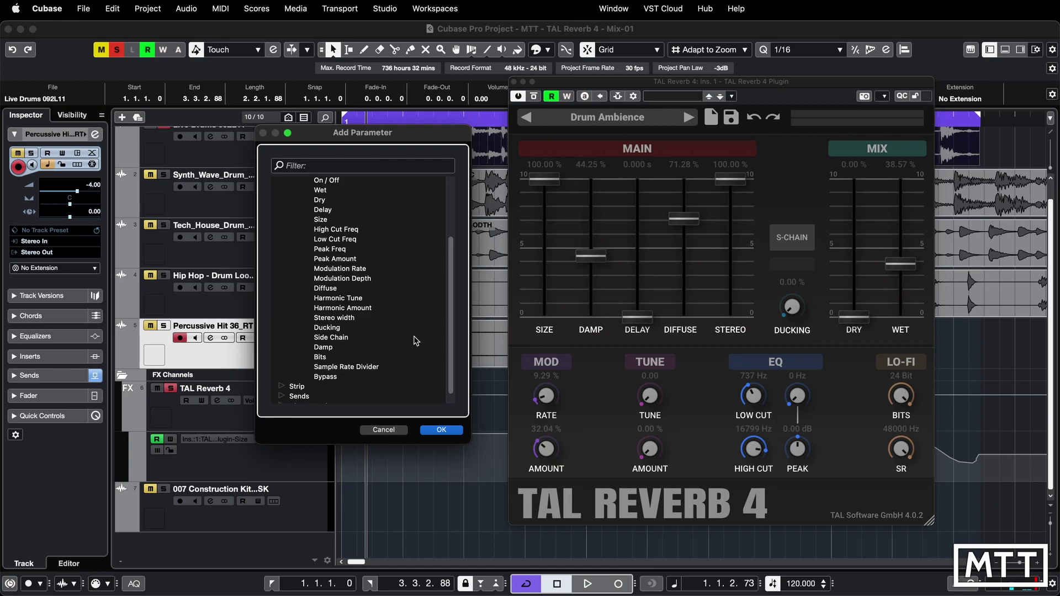
scroll(416, 340, "up", 1)
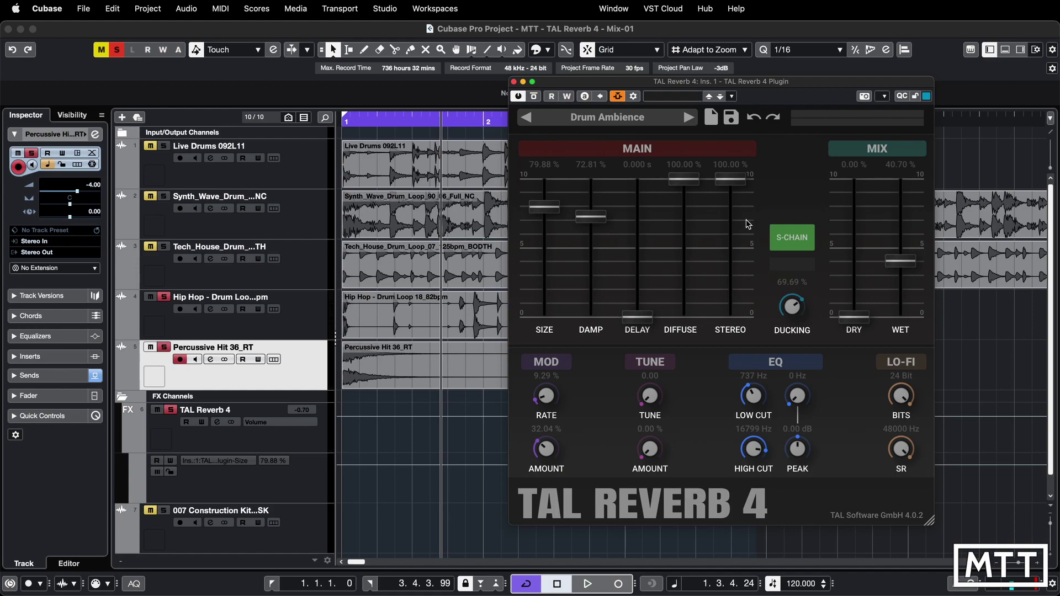
Step: Save the current reverb settings as a preset named Drum Ambience SC in the Medium folder
left_click(729, 117)
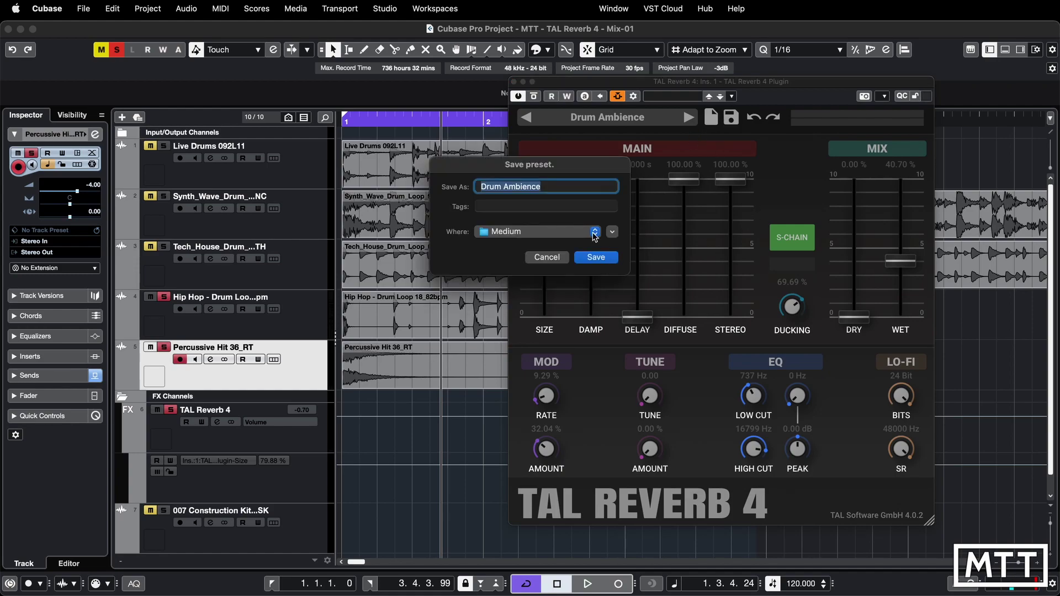
left_click(566, 186)
type("SC")
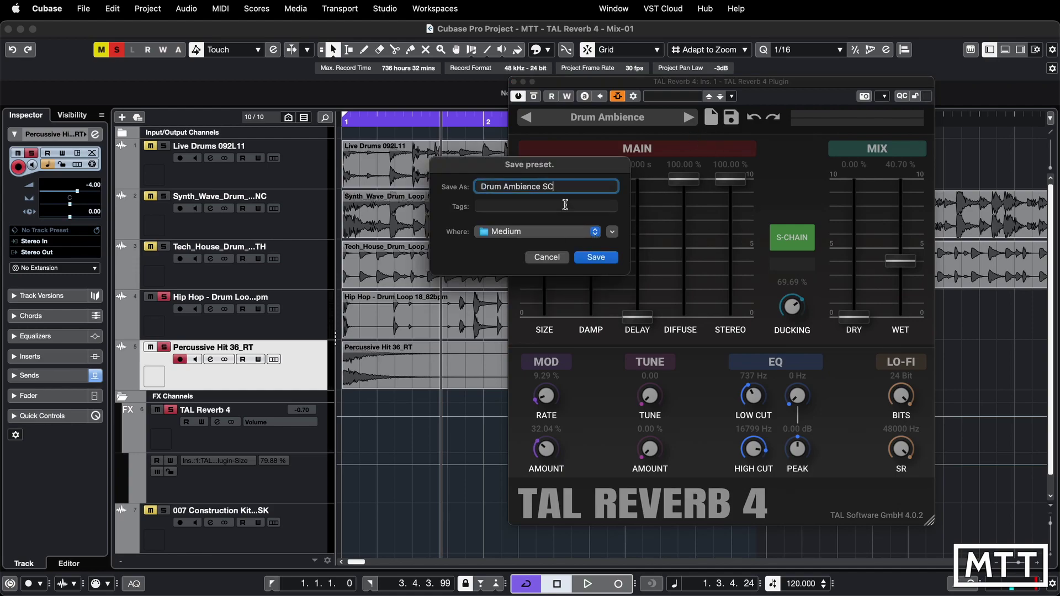
left_click(600, 260)
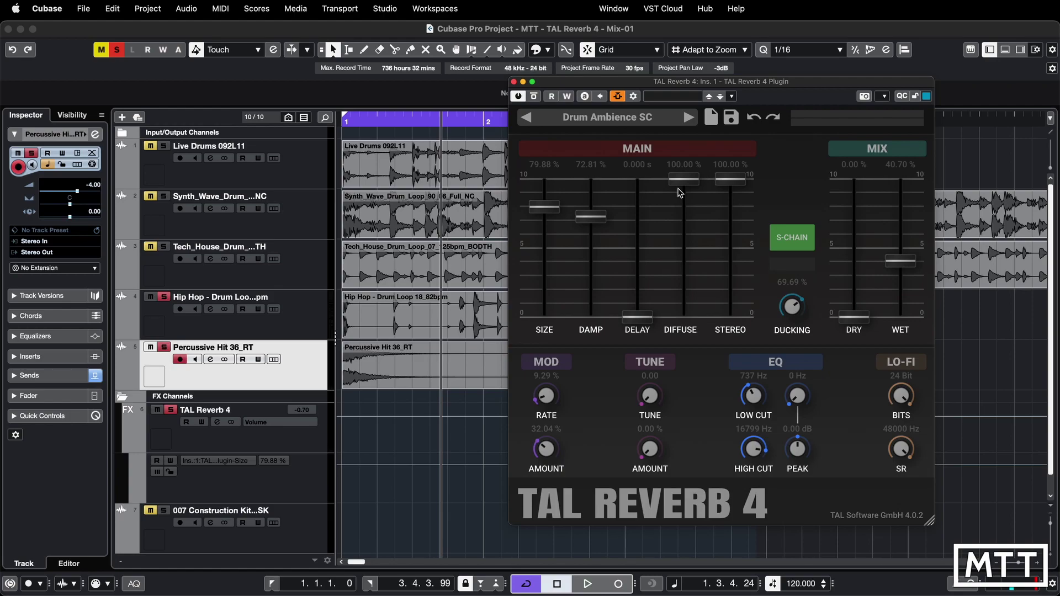
Step: Lower the reverb's diffuse to about 52%, stereo to about 40% and damp to about 36%
left_click_drag(683, 186, 682, 262)
left_click_drag(731, 186, 730, 286)
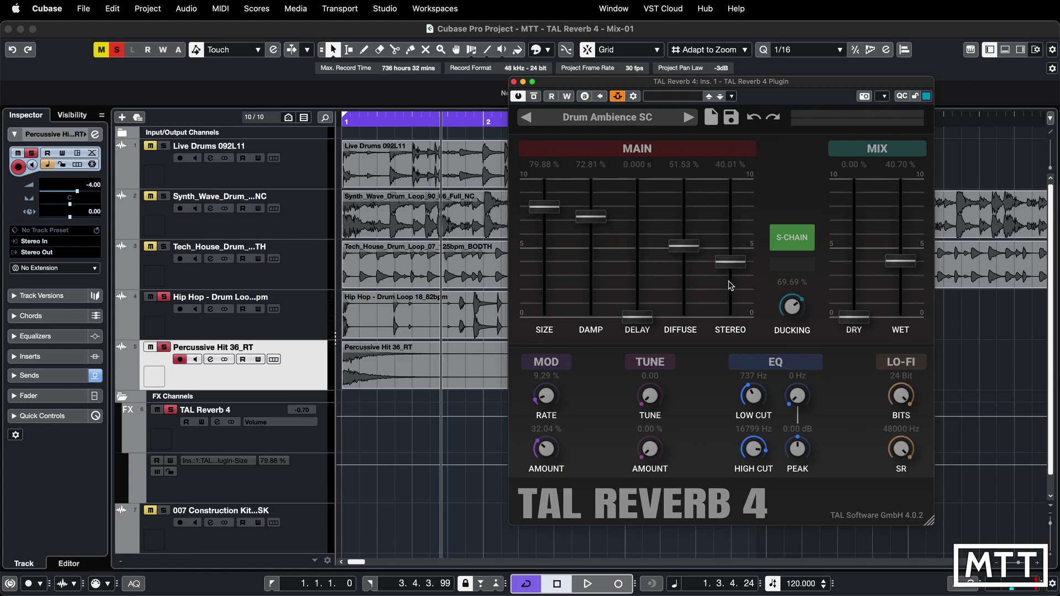
left_click_drag(591, 217, 591, 269)
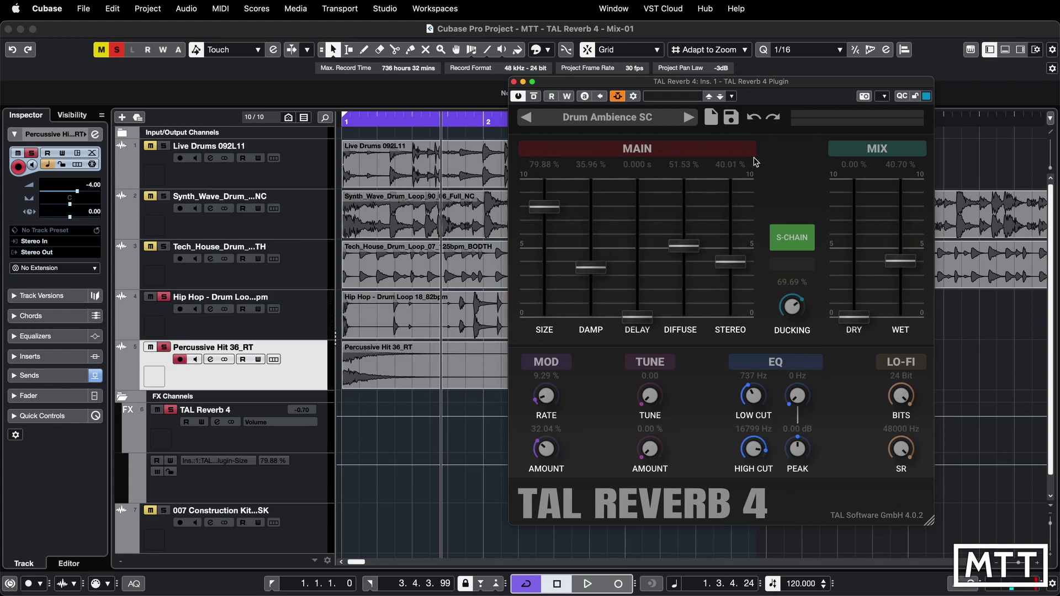
Step: Undo the three latest reverb fader changes and redo them using the plugin's own edit history
left_click(753, 117)
left_click(753, 117)
left_click(753, 117)
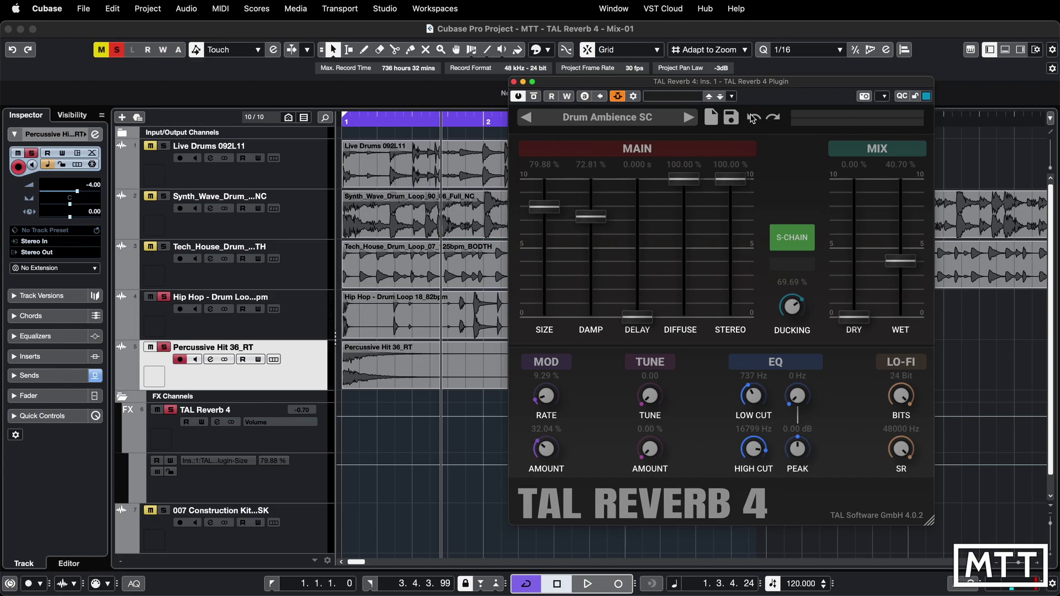
left_click(776, 118)
left_click(776, 118)
left_click(776, 118)
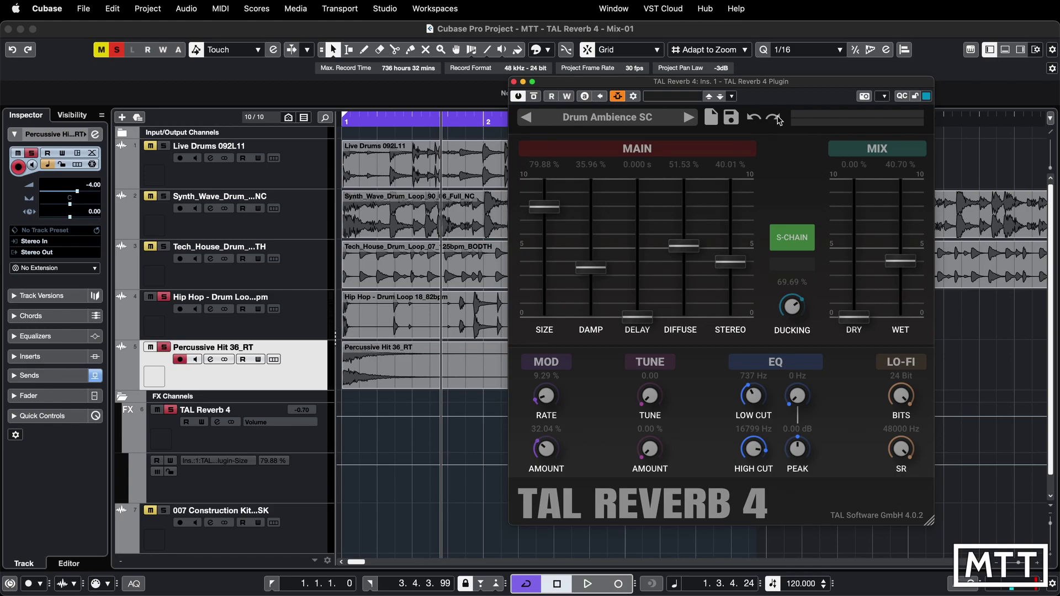
Step: Open the reverb's presets folder on disk from its preset browser, expand TAL, and add a new untitled folder beside it
left_click(712, 119)
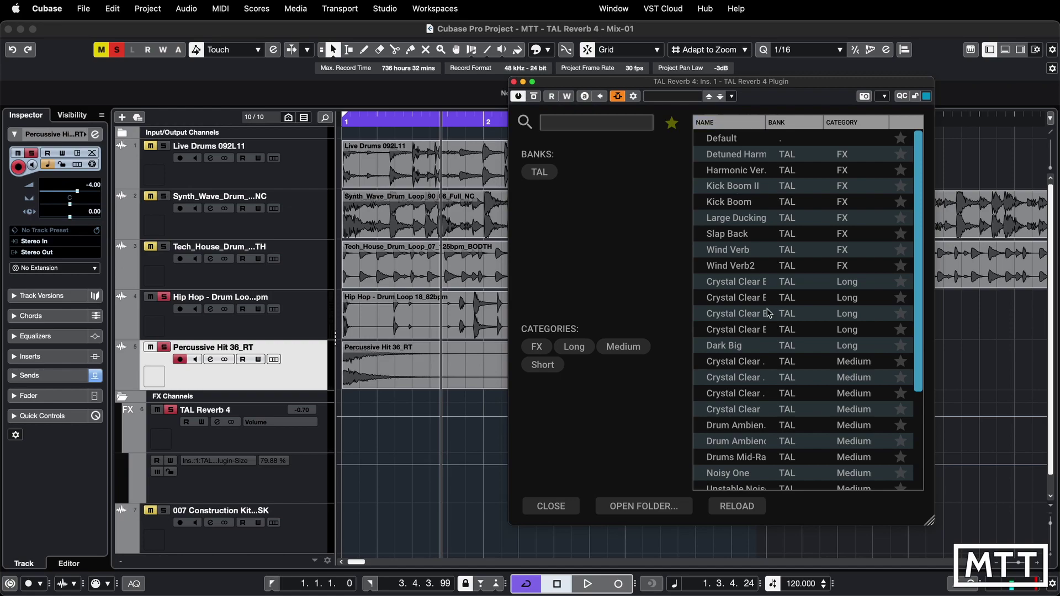
mouse_move(918, 339)
left_mouse_down()
mouse_move(921, 445)
mouse_move(919, 331)
left_mouse_up()
left_click(644, 506)
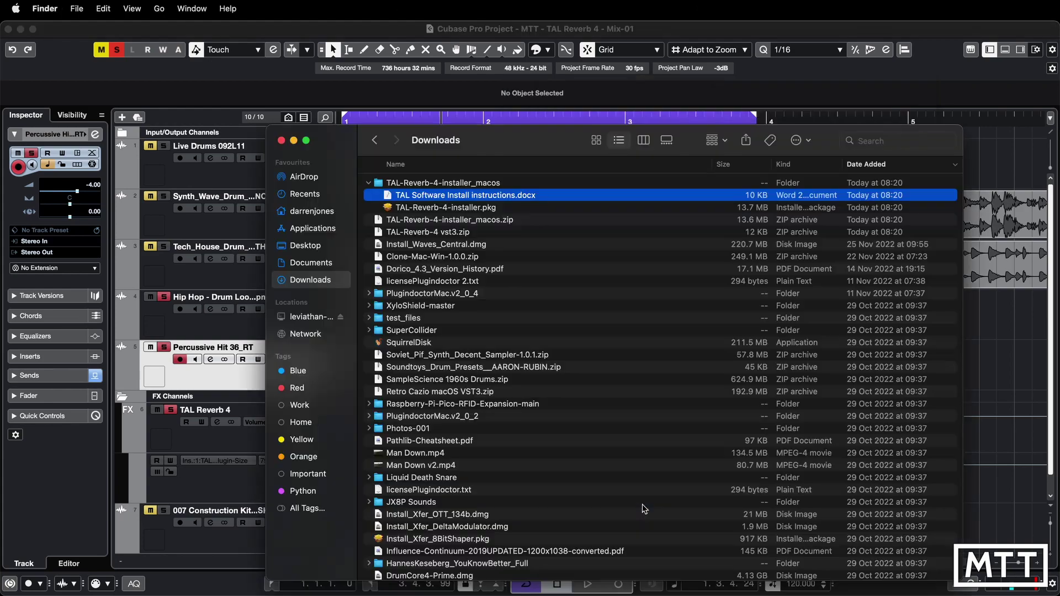
left_click(389, 214)
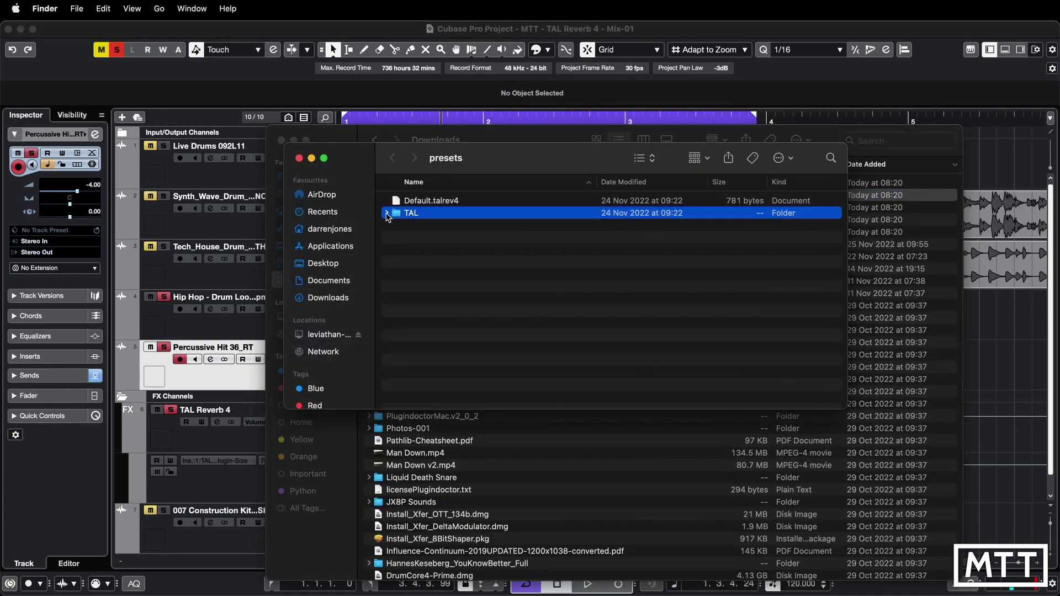
right_click(438, 288)
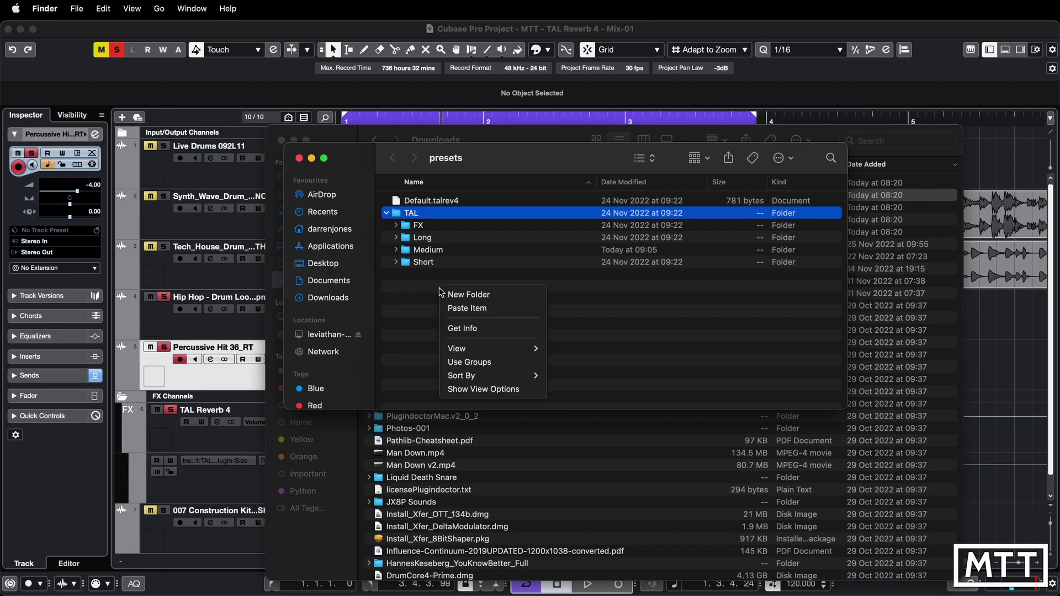
left_click(468, 298)
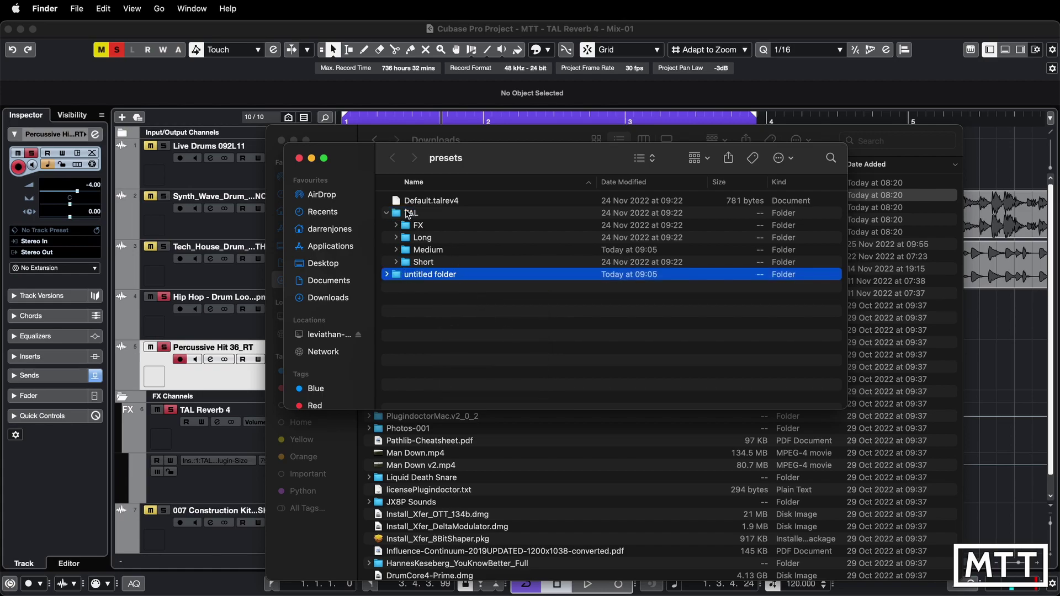
Step: Create a folder named Custom inside the TAL presets folder
double_click(398, 213)
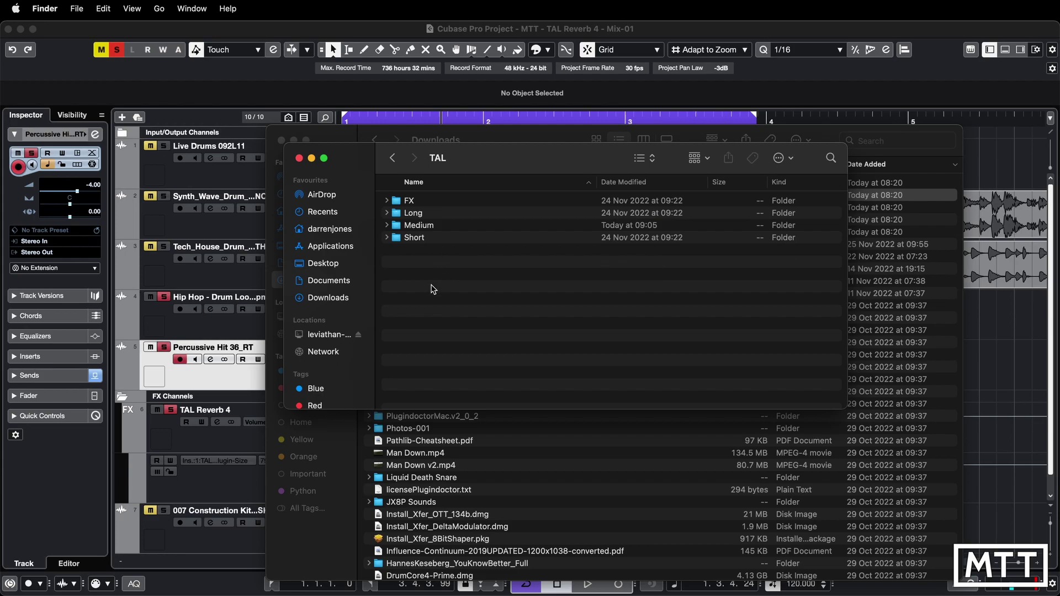
key("super+shift+n")
type("Custom")
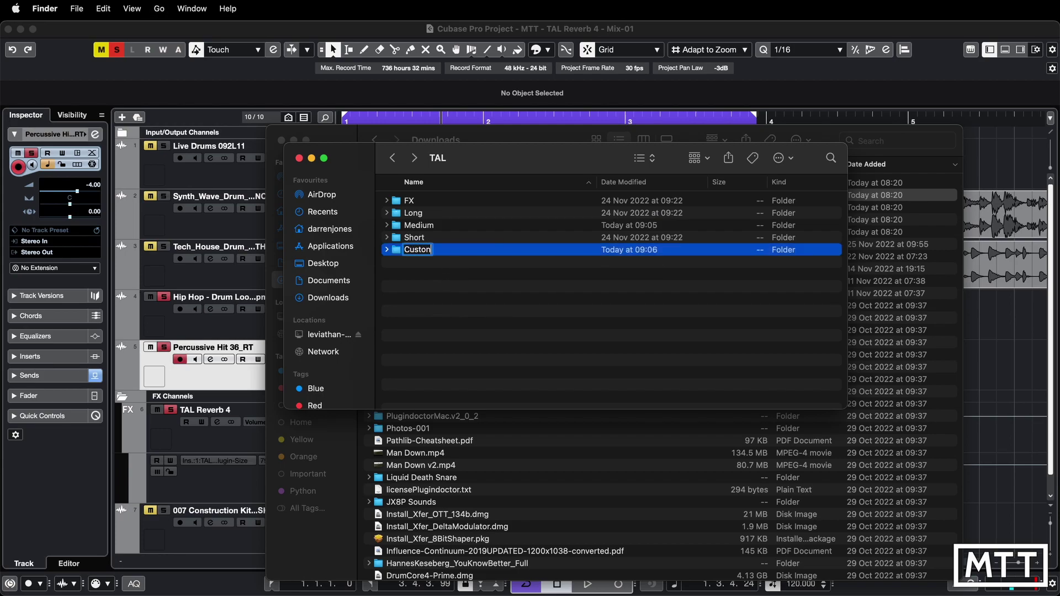
key("Return")
Step: Return to the reverb in Cubase, start saving a preset, and choose TAL's Custom folder as the destination
left_click(551, 98)
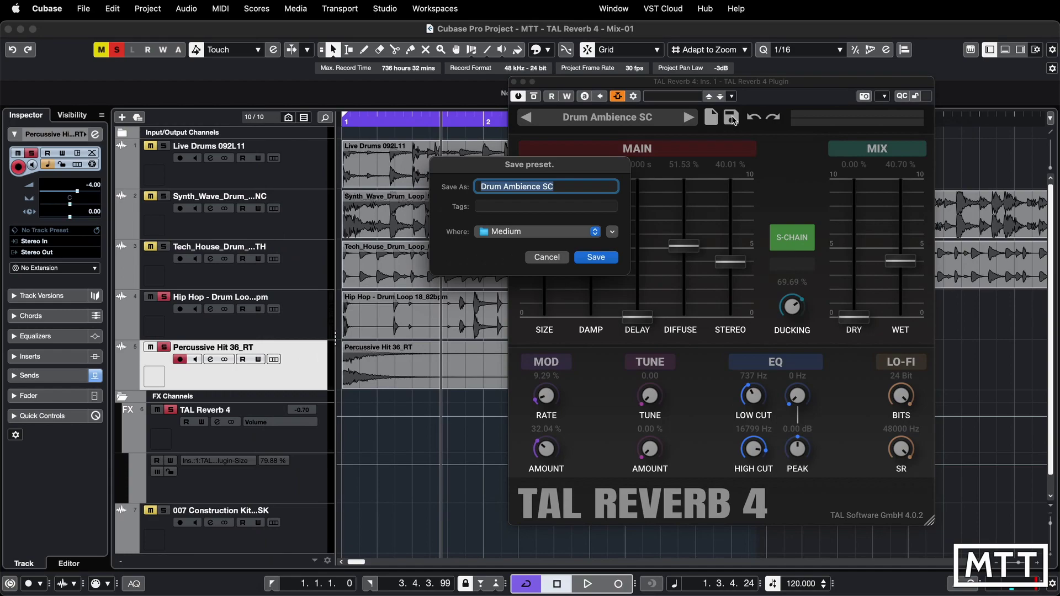
left_click(539, 233)
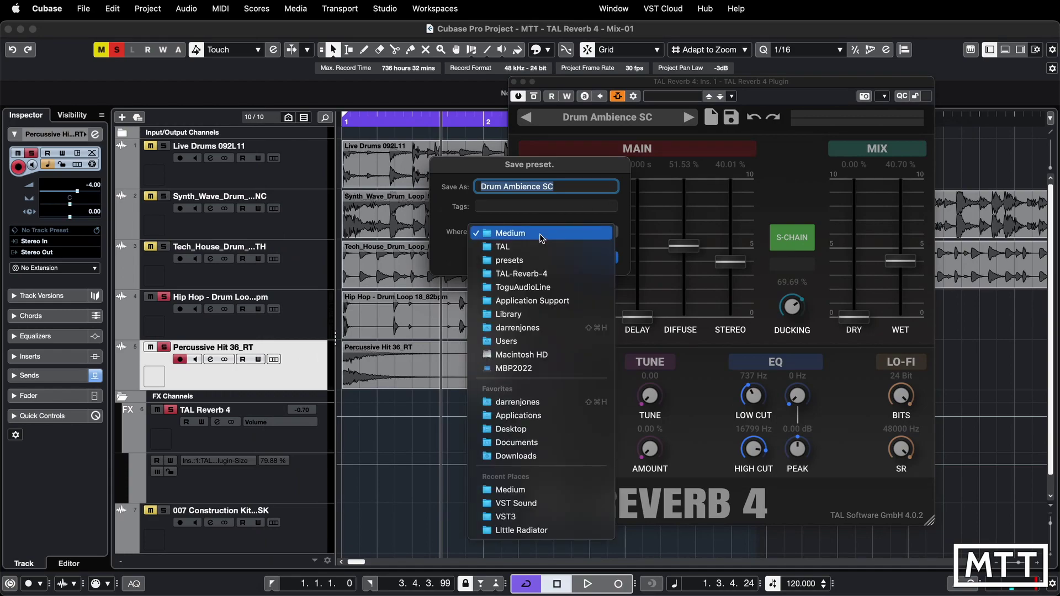
left_click(514, 246)
left_click(614, 233)
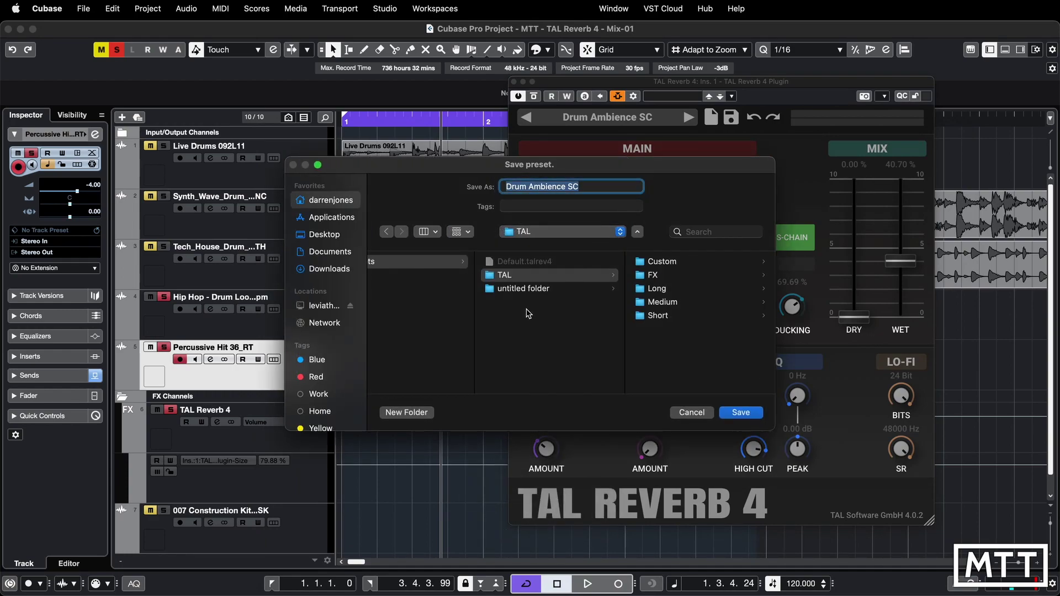
left_click(661, 261)
Step: Name the preset Custom Drums and save it
left_click(587, 188)
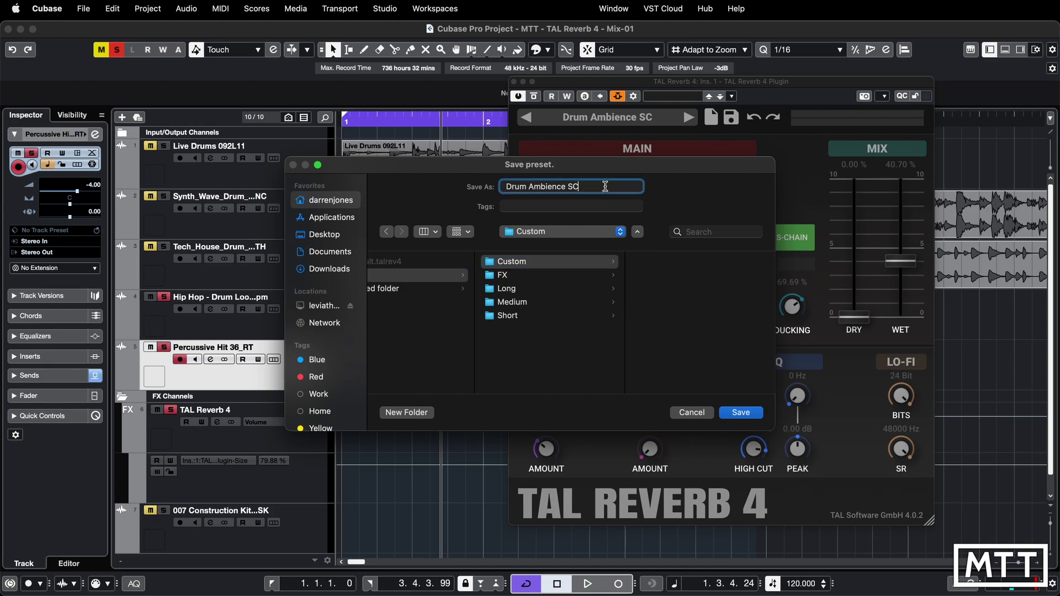
key("BackSpace")
key("BackSpace")
key("BackSpace")
key("BackSpace")
key("BackSpace")
key("BackSpace")
key("BackSpace")
key("BackSpace")
key("BackSpace")
key("BackSpace")
key("BackSpace")
key("BackSpace")
key("BackSpace")
key("BackSpace")
key("BackSpace")
key("BackSpace")
type("CUs")
key("BackSpace")
key("BackSpace")
type("ustom Drums")
key("Return")
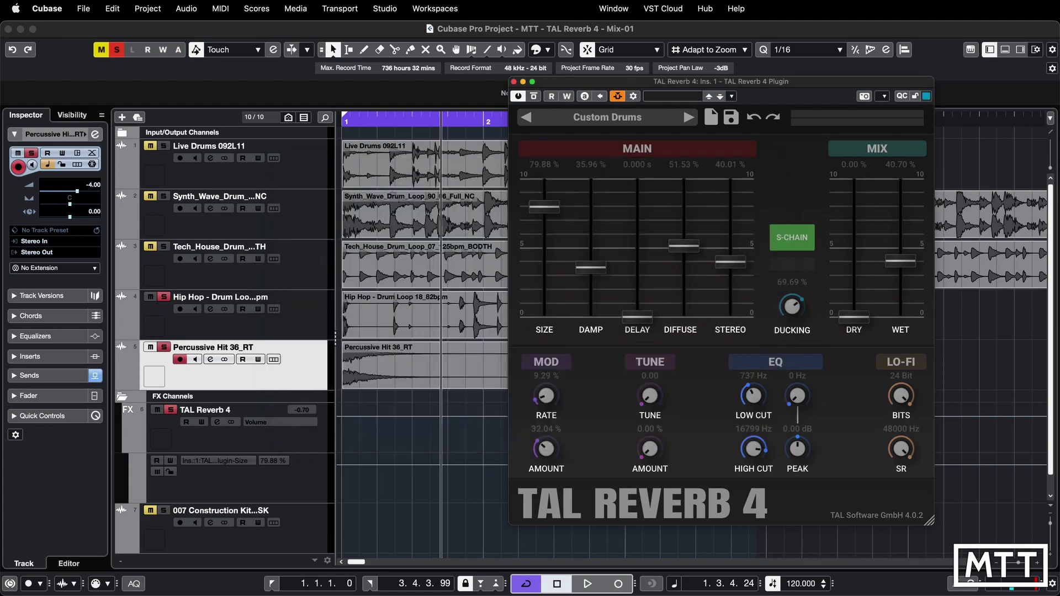
Step: Reload the list in the reverb's preset browser and bring the Custom Drums preset into view
left_click(711, 117)
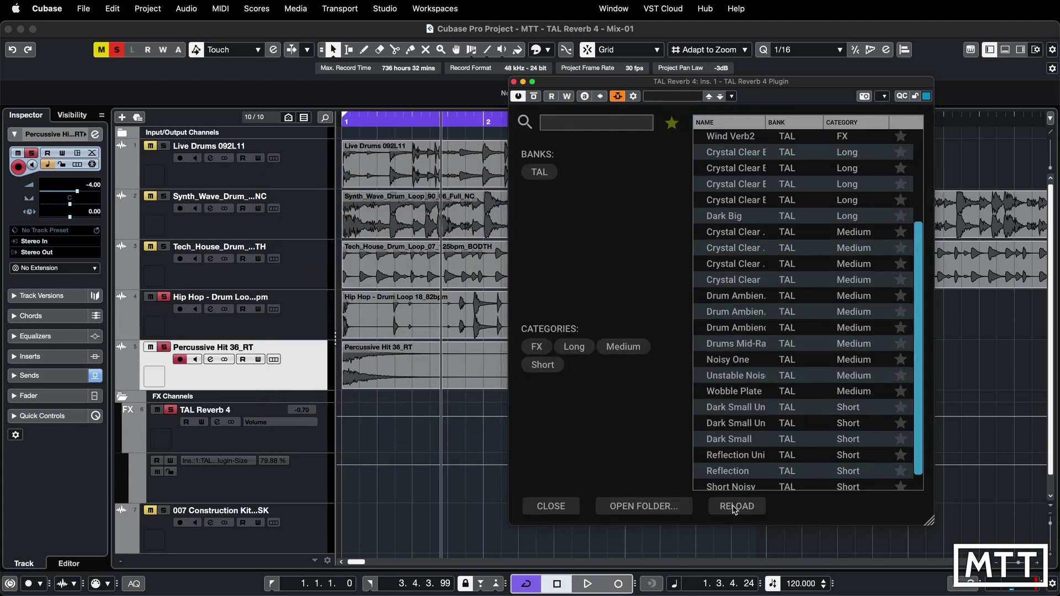
left_click(734, 505)
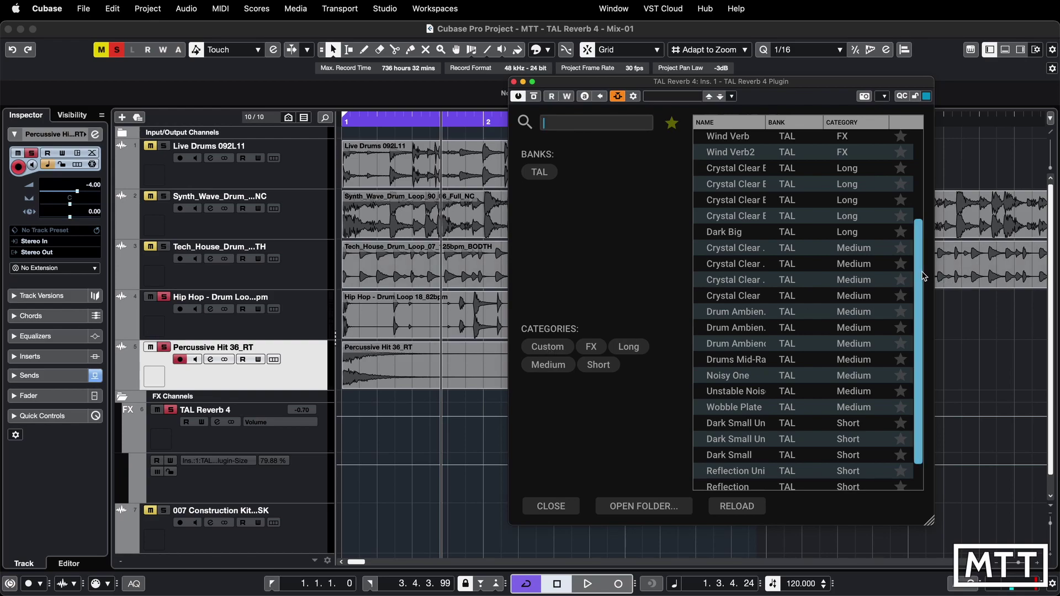
left_click_drag(915, 264, 928, 174)
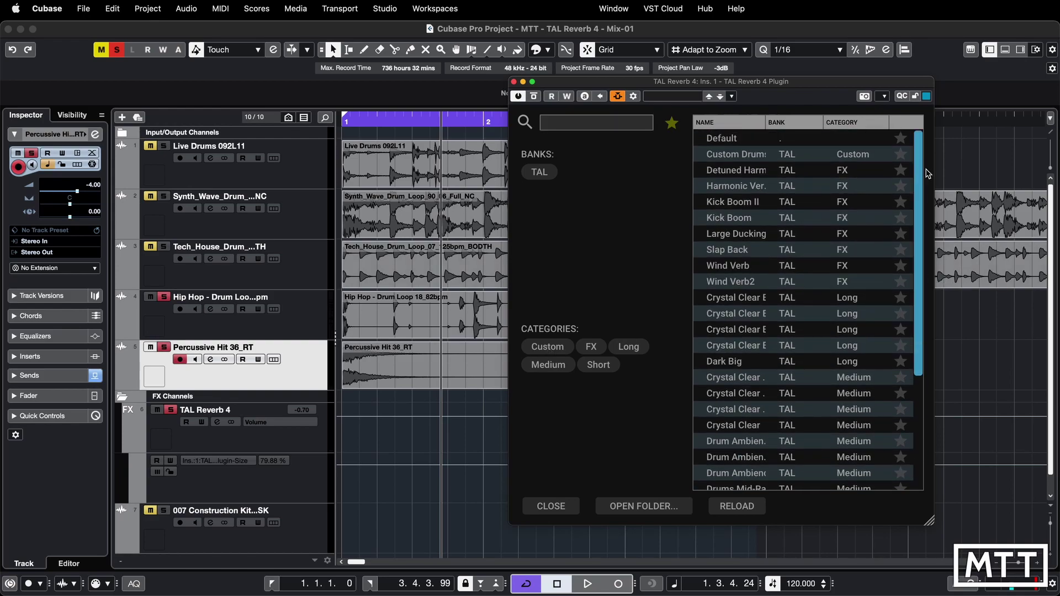
Step: Mark the Custom Drums preset as a favourite, filter the list to favourites, and show all presets again
left_click(900, 154)
left_click(671, 124)
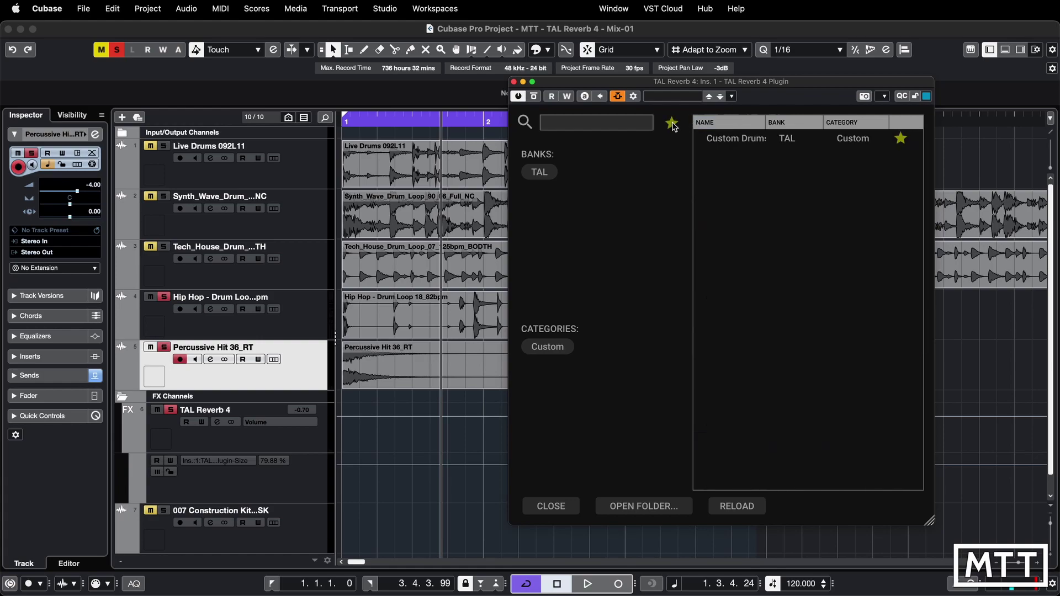
left_click(672, 123)
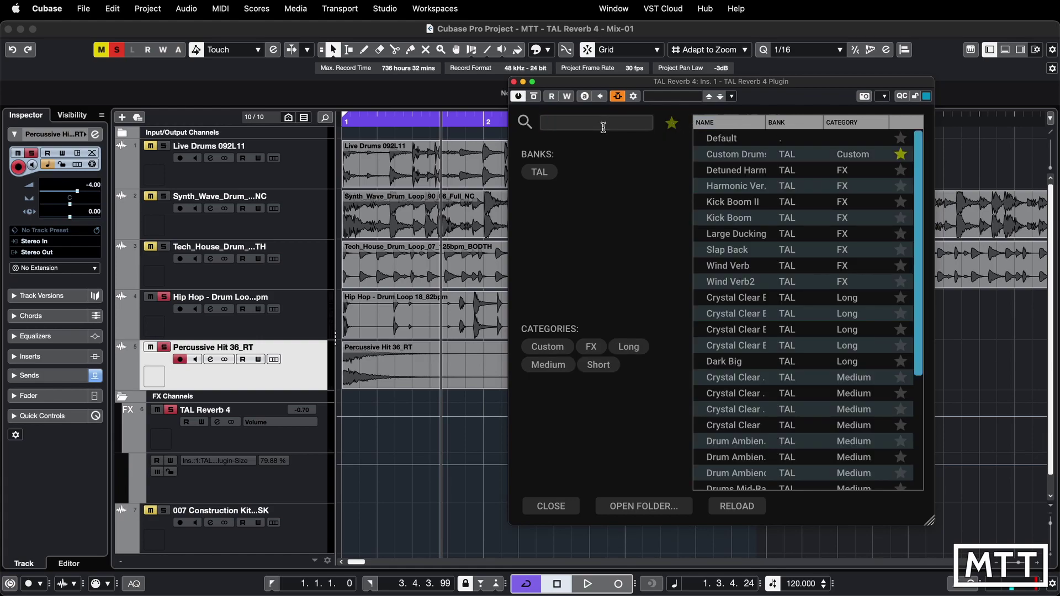
Step: Search the presets for "cus", toggle the favourites filter on and off, and clear the search
type("cus")
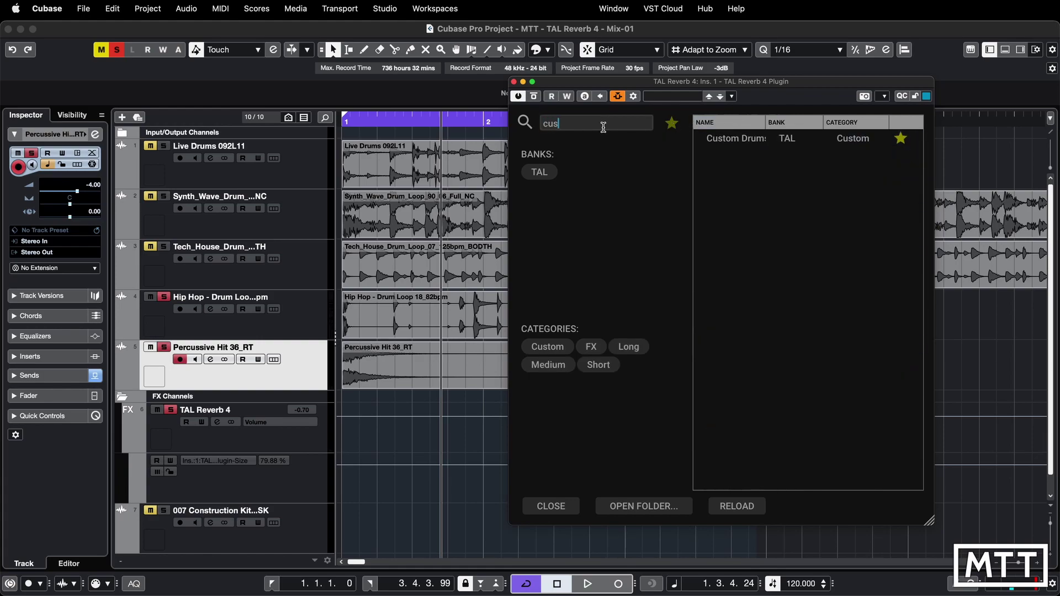
left_click(672, 125)
left_click(671, 125)
key("BackSpace")
key("BackSpace")
key("BackSpace")
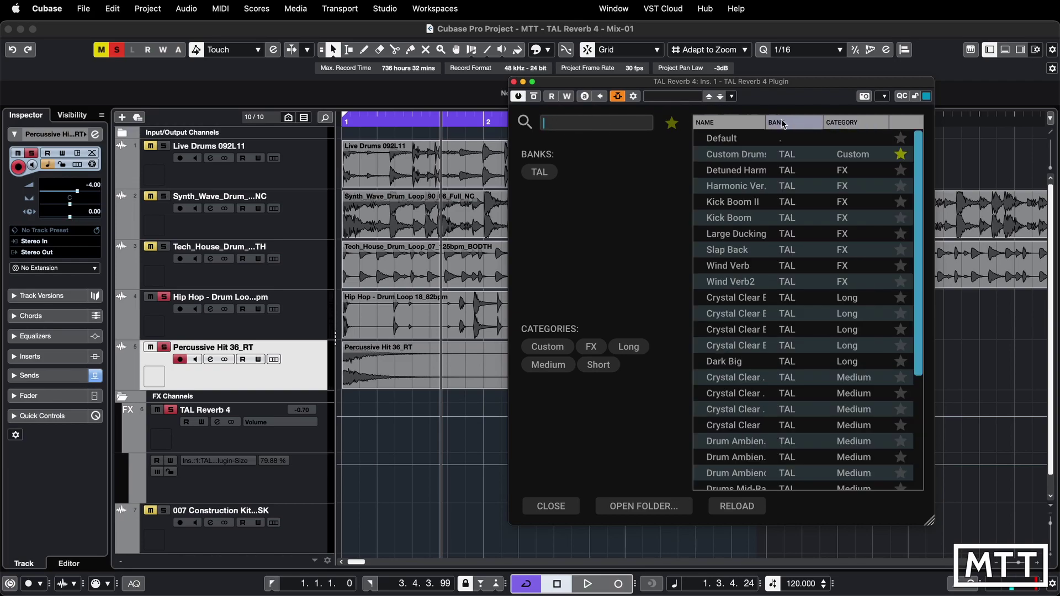
Step: Widen the preset list's Name column to fit the full preset names and search for "sc"
left_click_drag(765, 121, 830, 120)
scroll(787, 320, "down", 5)
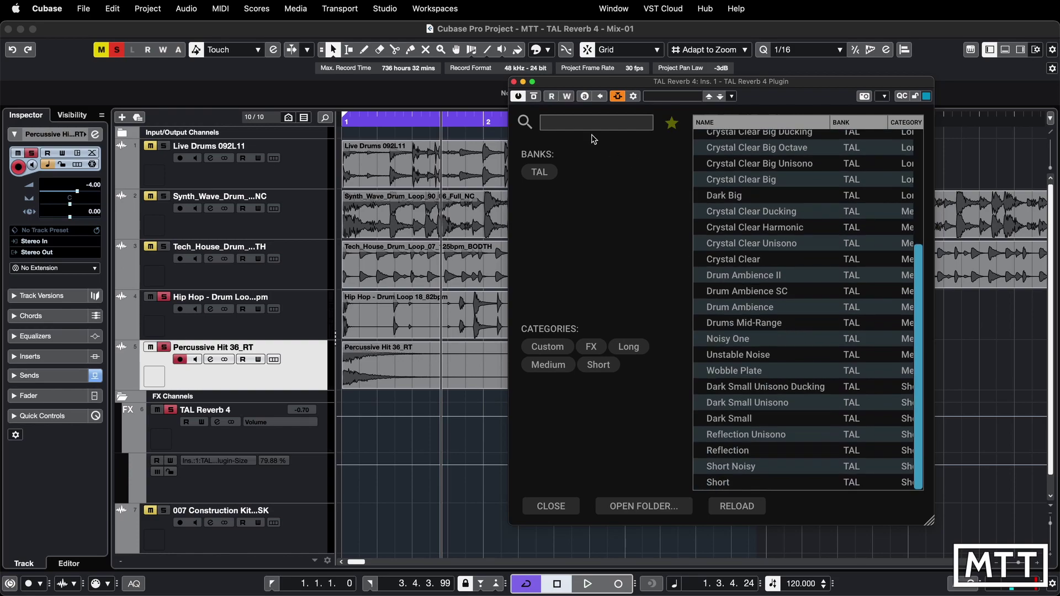
left_click(578, 124)
type("sc")
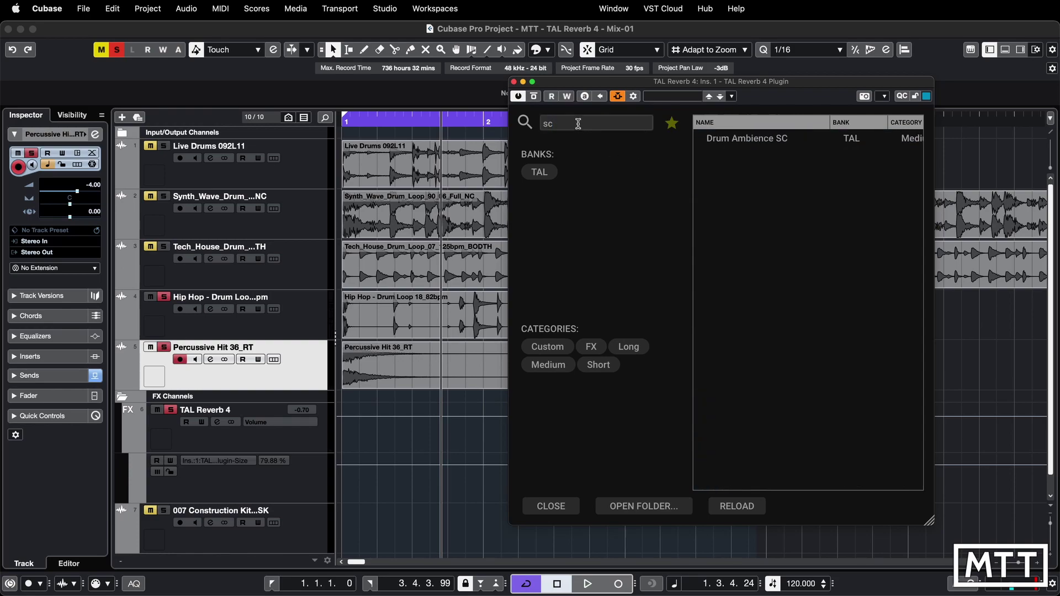
Step: Clear the preset search and close the preset browser
key("BackSpace")
key("BackSpace")
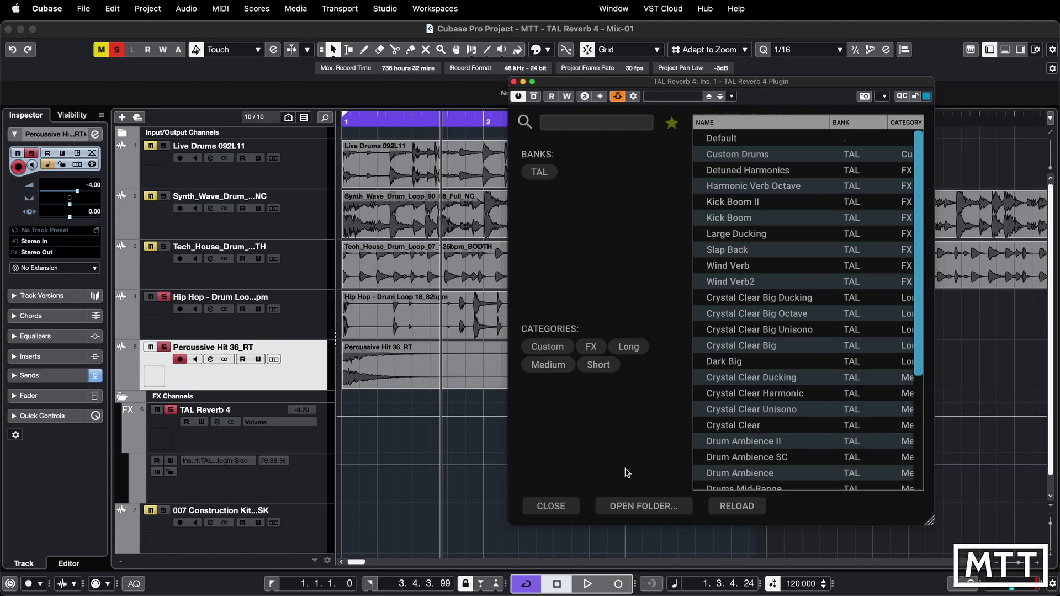
left_click(551, 506)
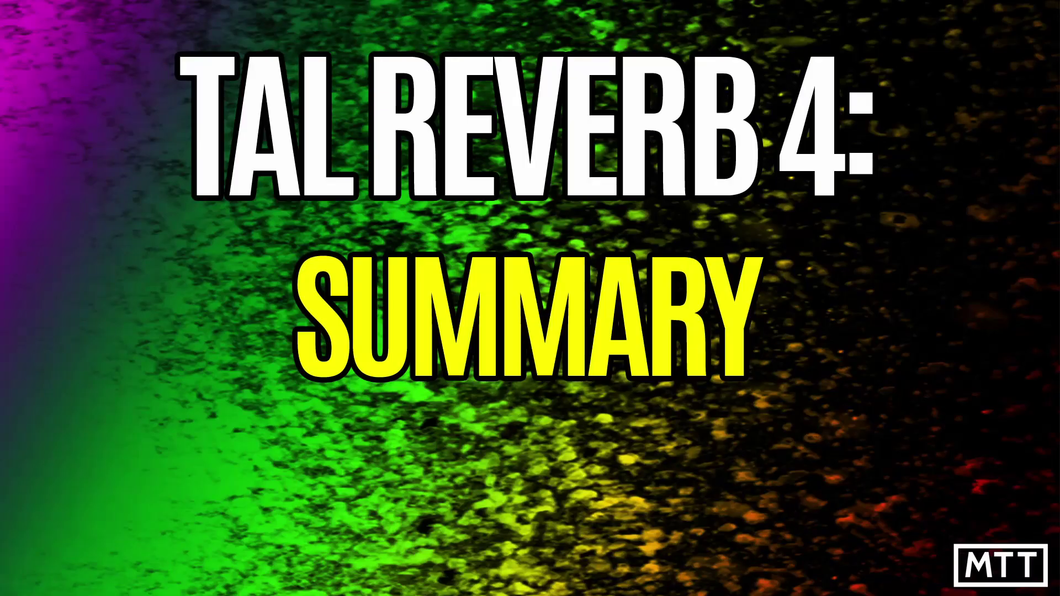